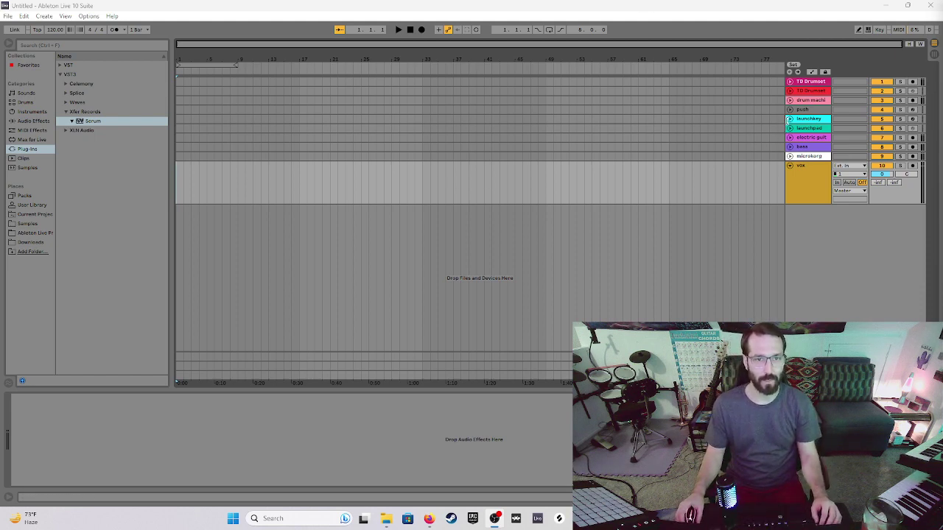
Unfold the push track and load the Xfer Records Serum VST3 instrument onto it.
click(790, 109)
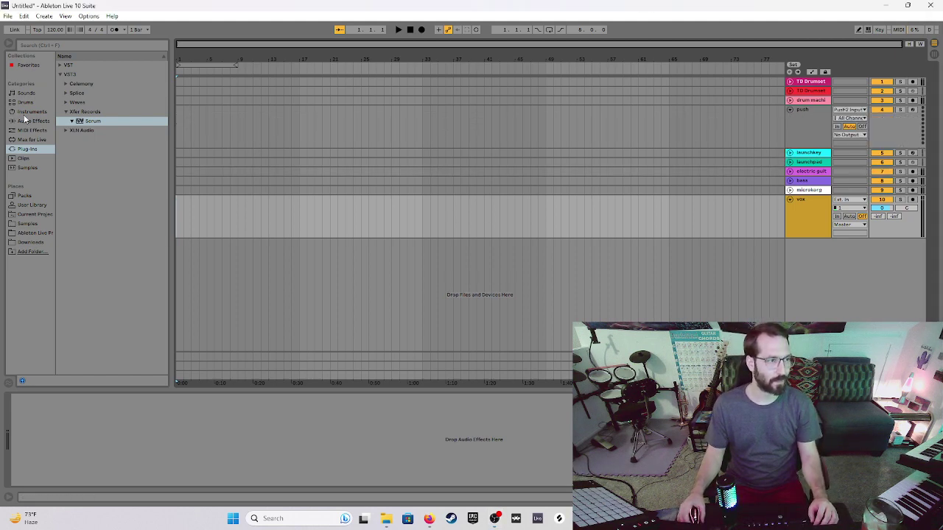
click(93, 122)
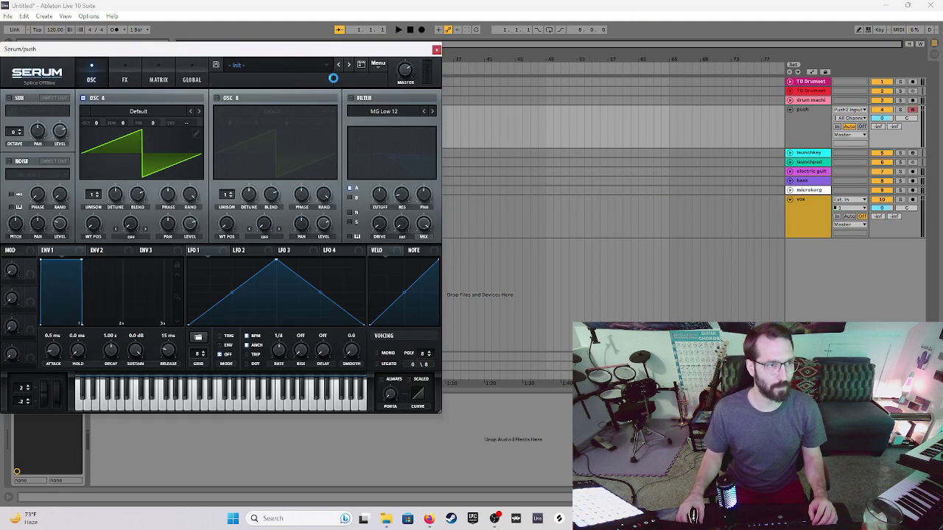
drag(320, 57, 353, 59)
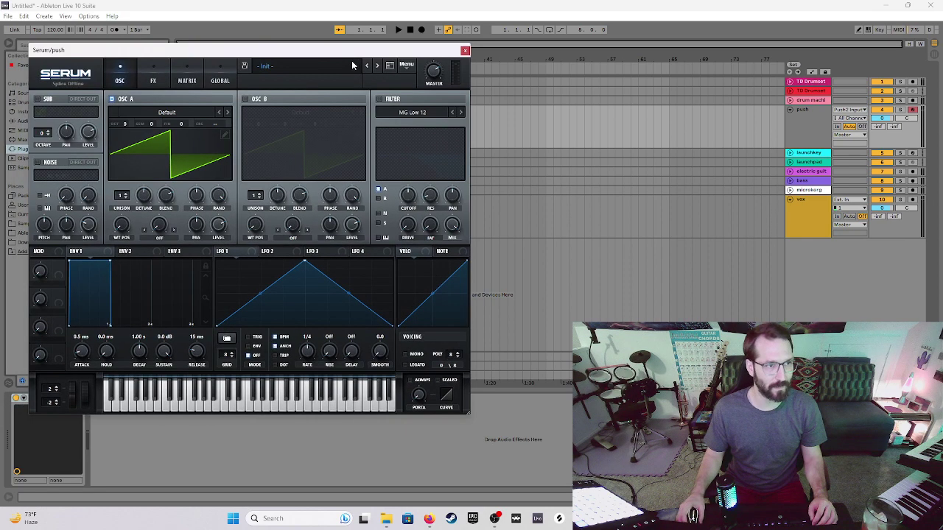
Load the Lofi KEYS - Piano preset from the GRANULES folder in Serum and close the plug-in window.
click(353, 65)
mouse_move(302, 154)
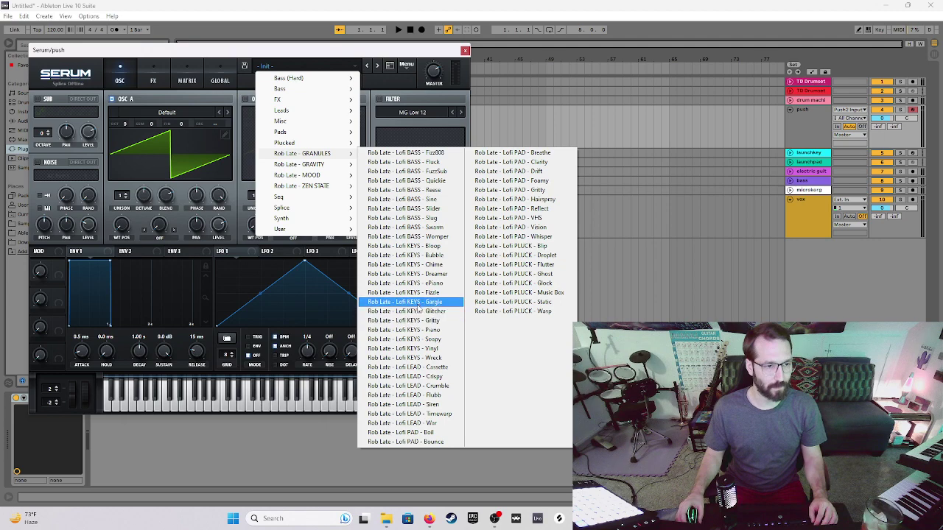
click(410, 331)
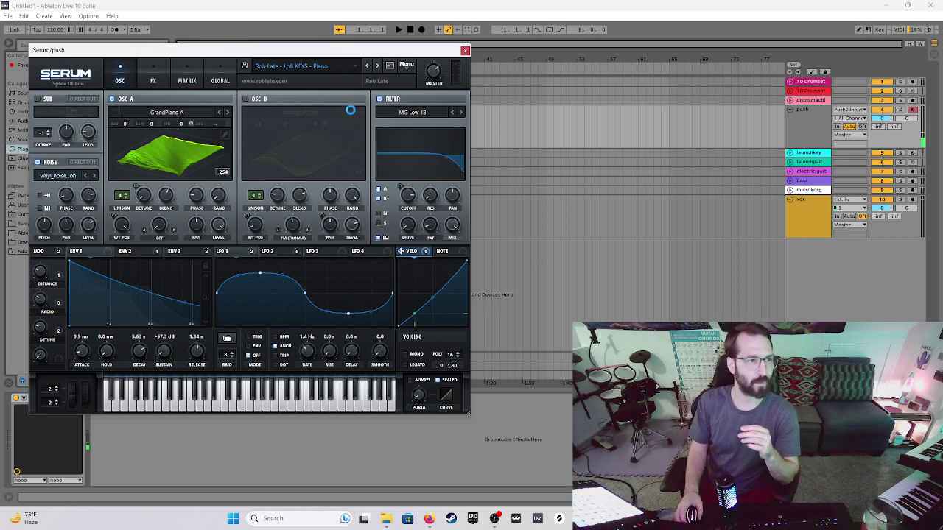
click(465, 51)
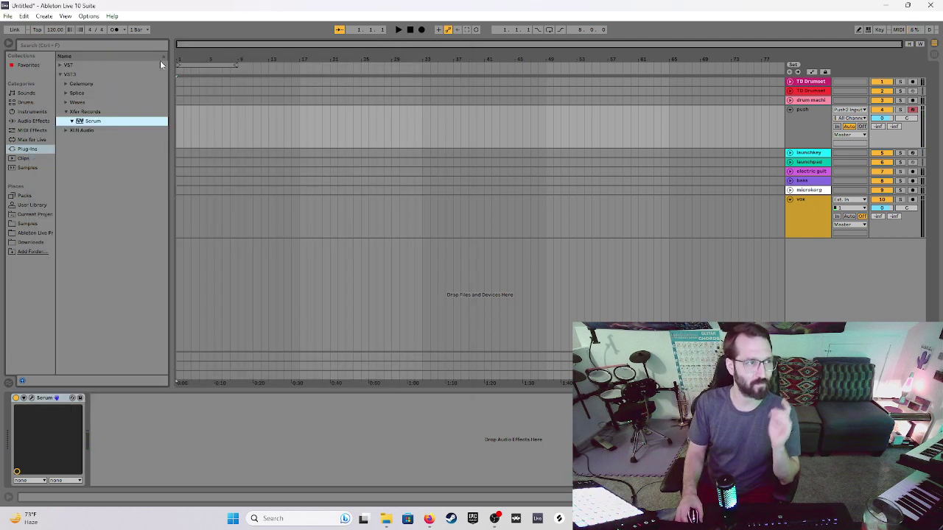
Tap in the song tempo and set it to 73.00 BPM, leaving playback stopped.
click(37, 31)
click(37, 31)
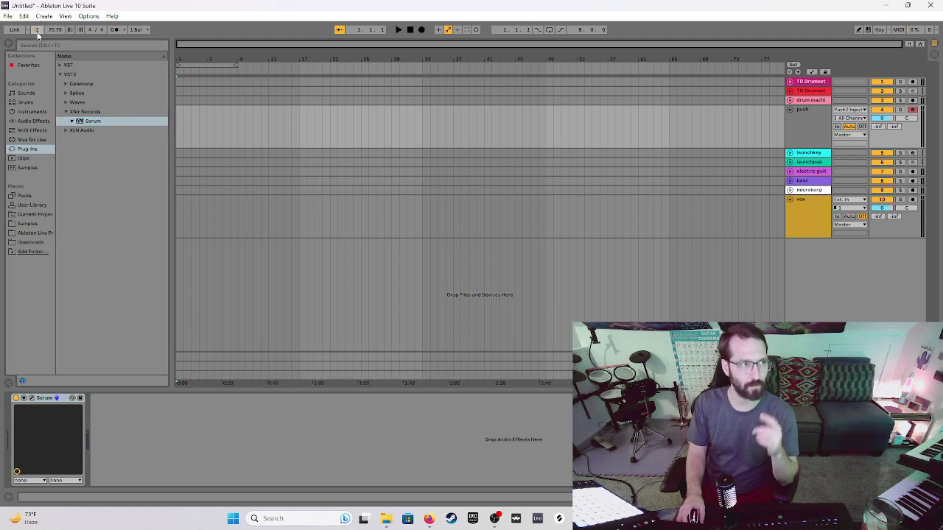
click(37, 30)
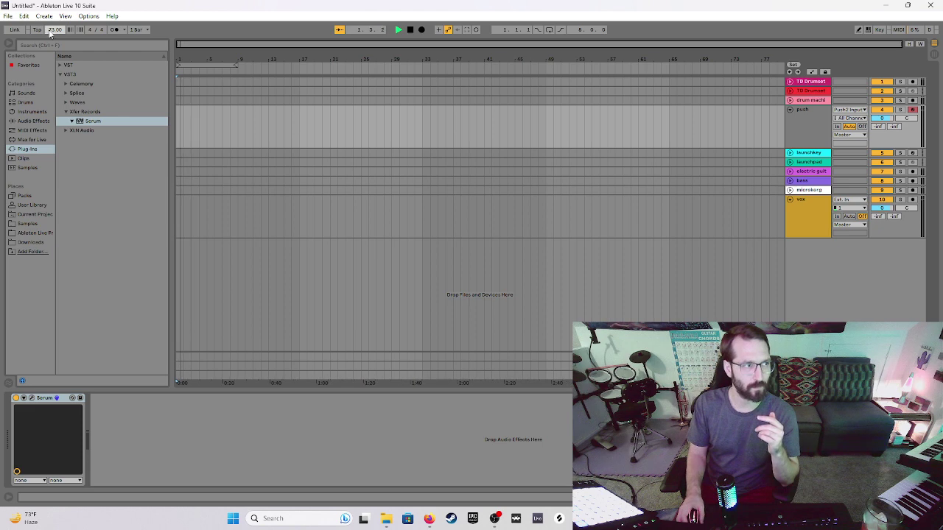
click(409, 30)
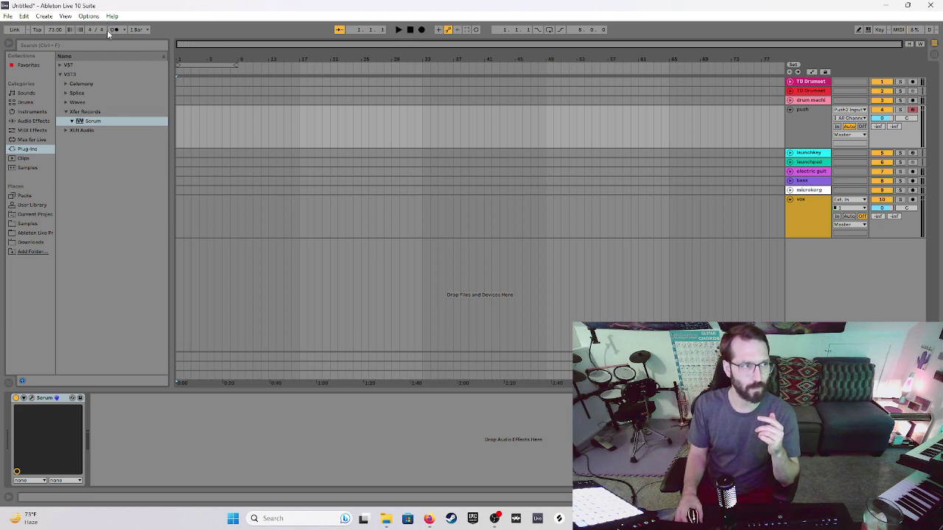
Record a MIDI part of about ten bars on the push track with the metronome on.
click(422, 30)
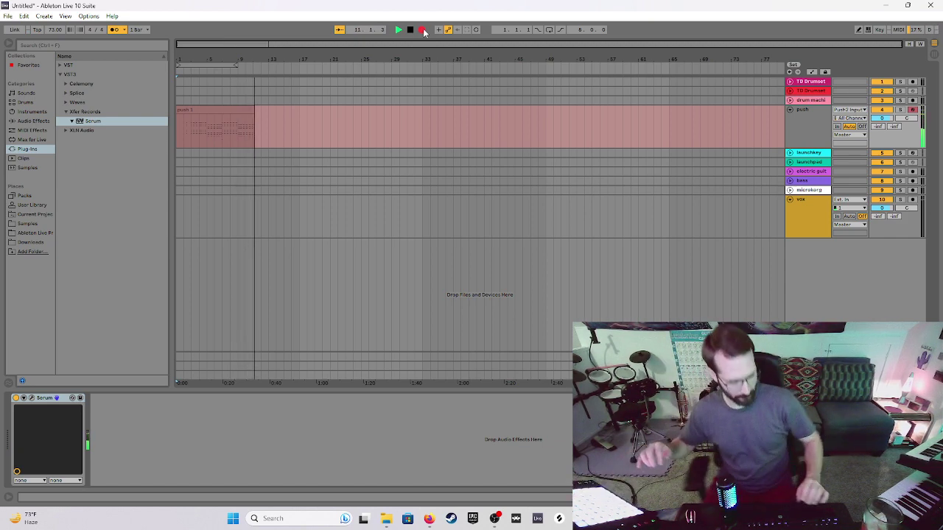
key(space)
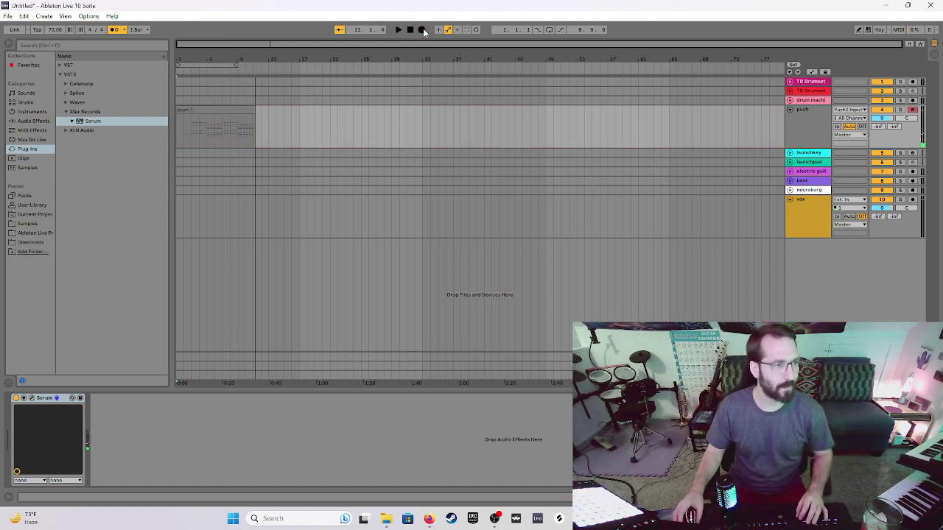
Open the recorded push clip in the note editor and quantize all of its notes.
click(237, 114)
double_click(236, 113)
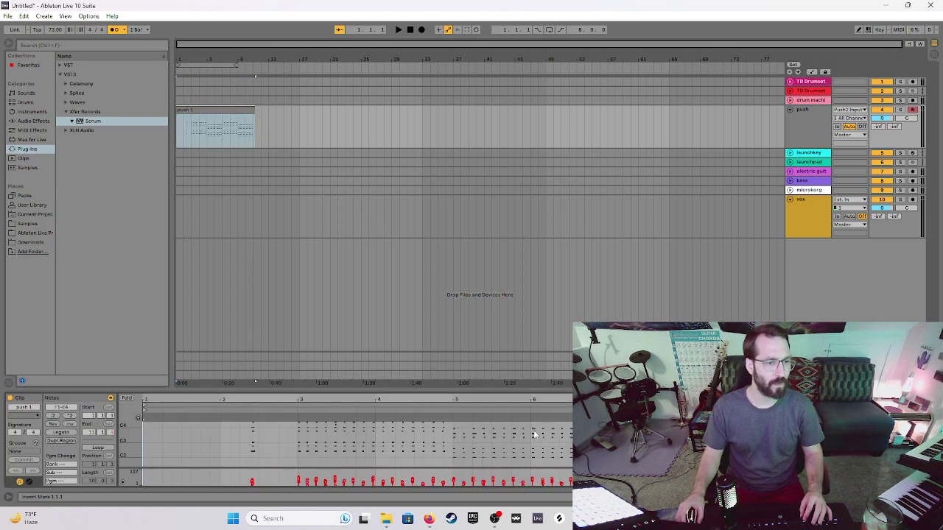
click(186, 450)
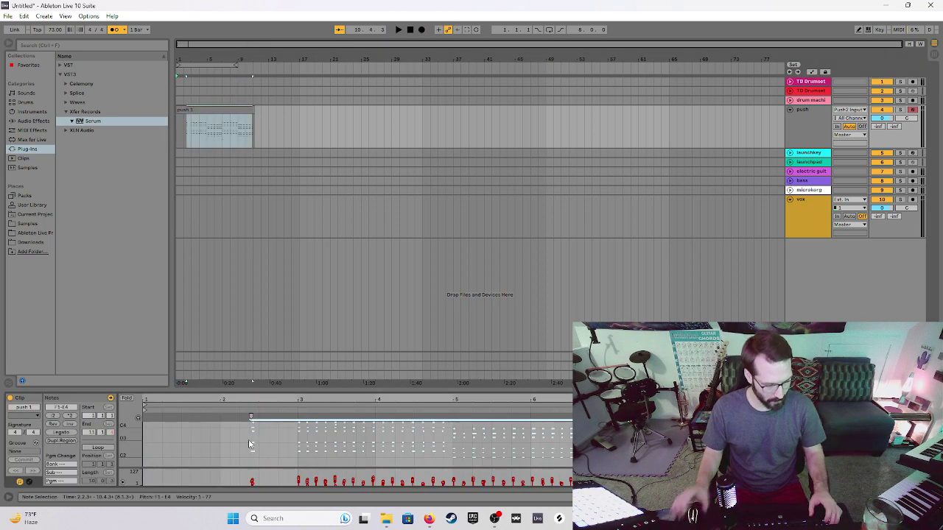
key(ctrl+a)
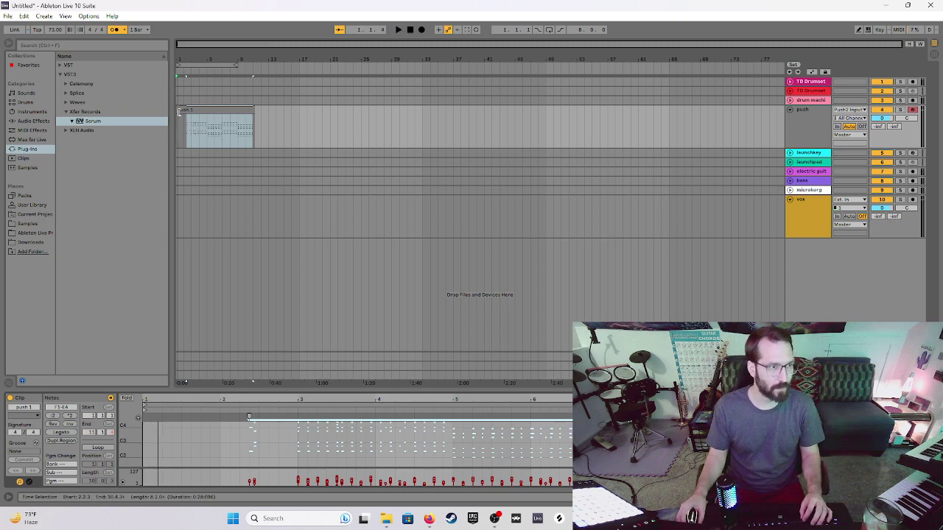
Trim the recorded clip to a four-bar section starting at bar 1 while playing it back, and turn the metronome off.
click(187, 114)
mouse_move(187, 114)
mouse_down()
mouse_move(209, 120)
mouse_move(193, 121)
mouse_up()
key(space)
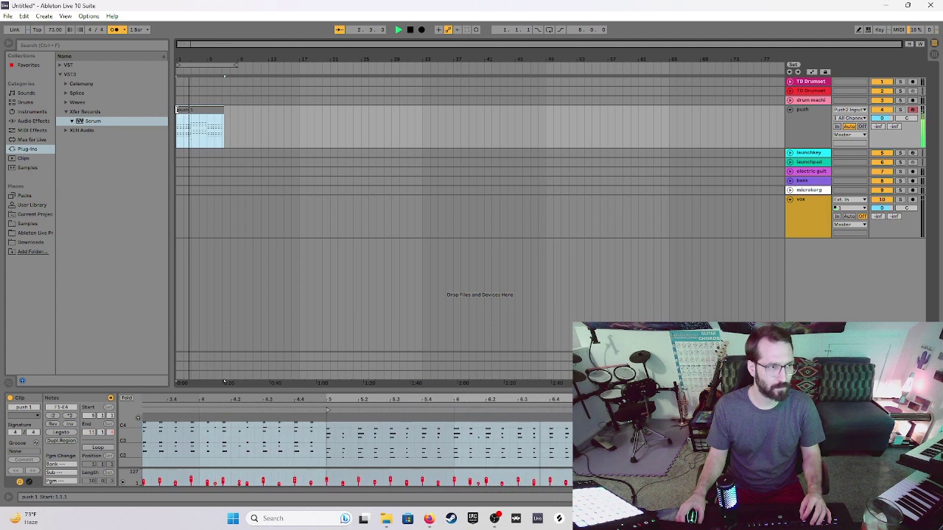
mouse_move(193, 118)
mouse_down()
mouse_move(221, 116)
mouse_move(204, 117)
mouse_up()
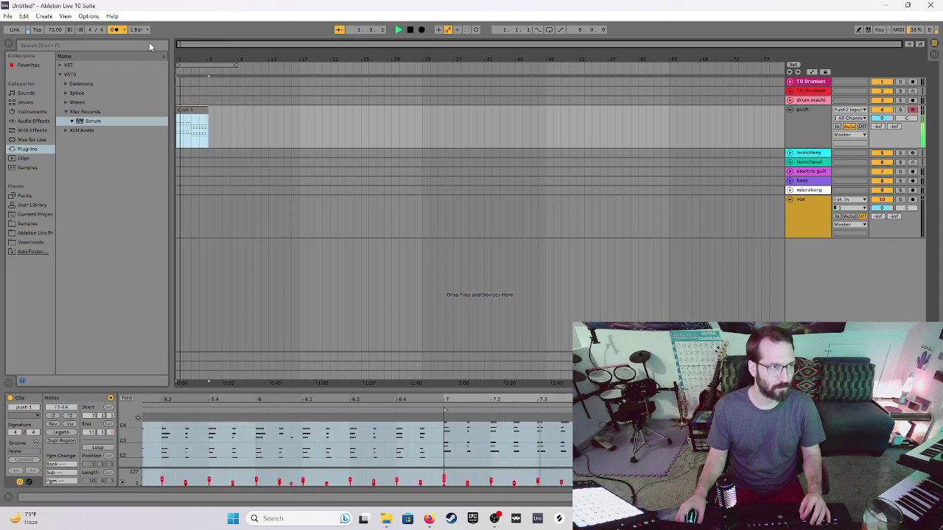
click(122, 31)
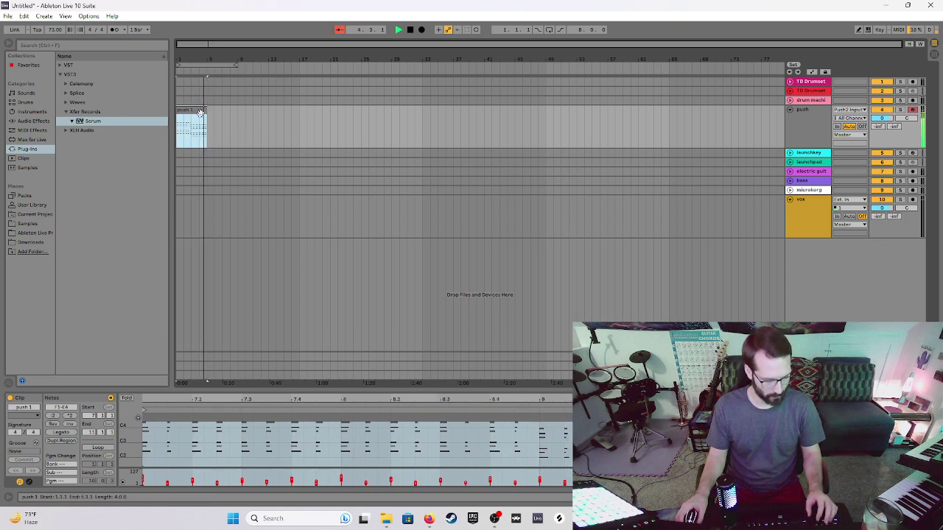
Duplicate the four-bar push clip right after itself and turn on arrangement looping.
key(ctrl+d)
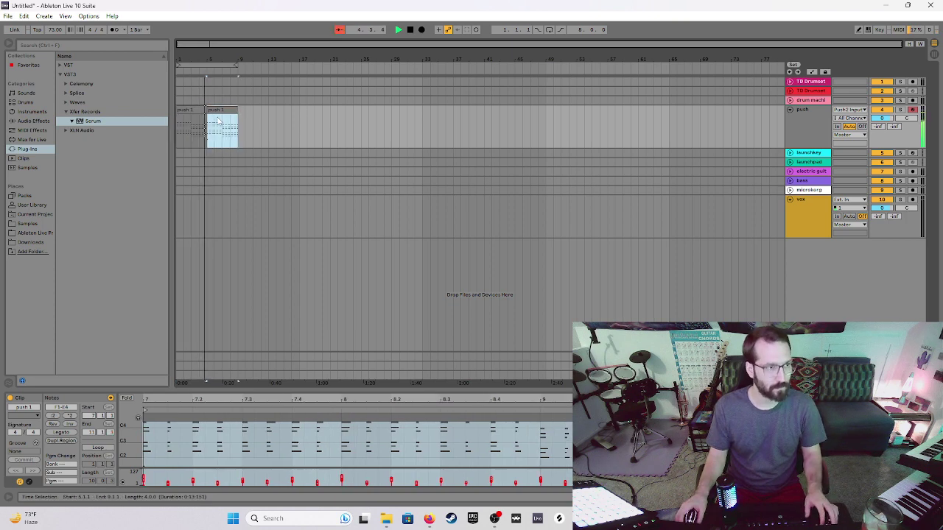
click(549, 30)
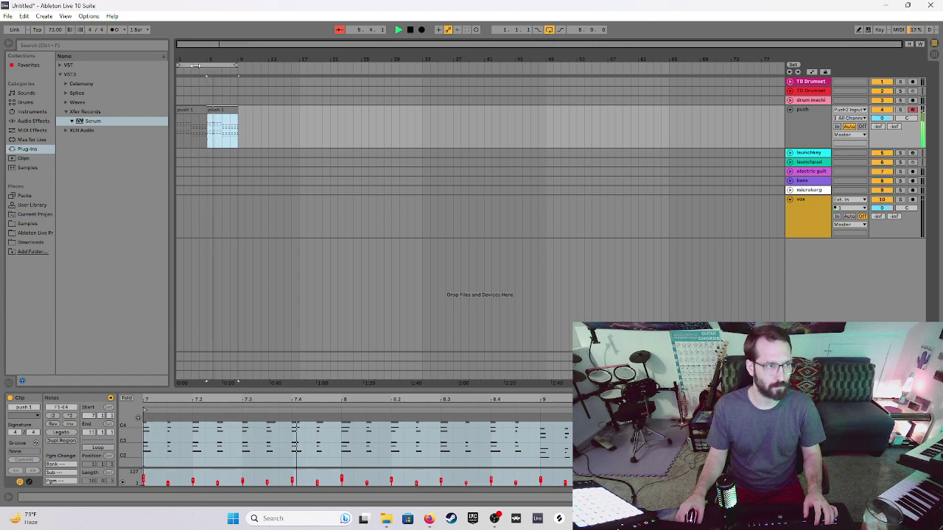
Stop playback, duplicate the push track and delete the clips from the duplicate track.
click(809, 129)
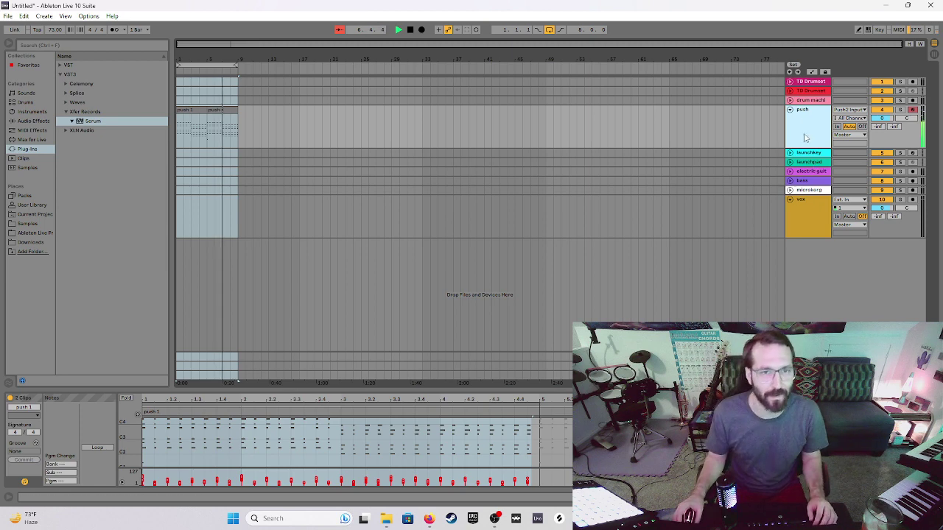
key(space)
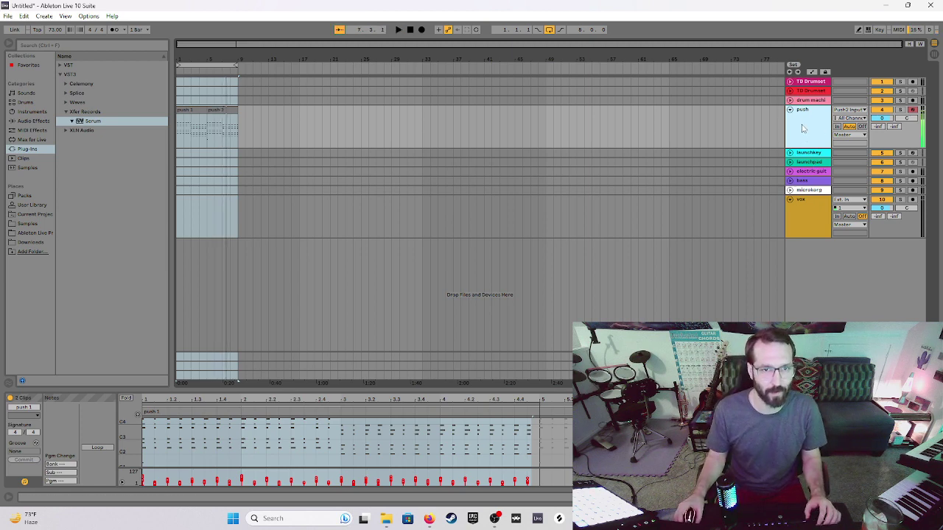
key(ctrl+d)
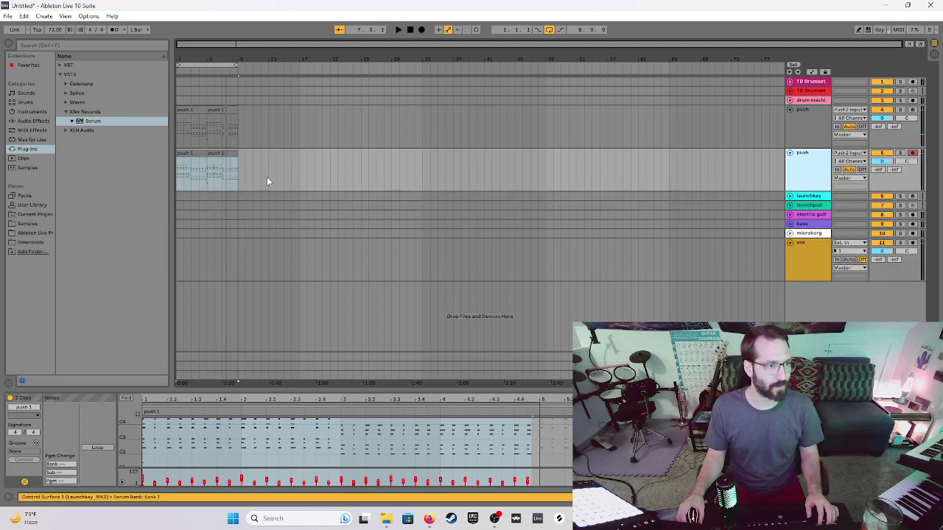
click(565, 171)
drag(385, 168, 109, 159)
key(Delete)
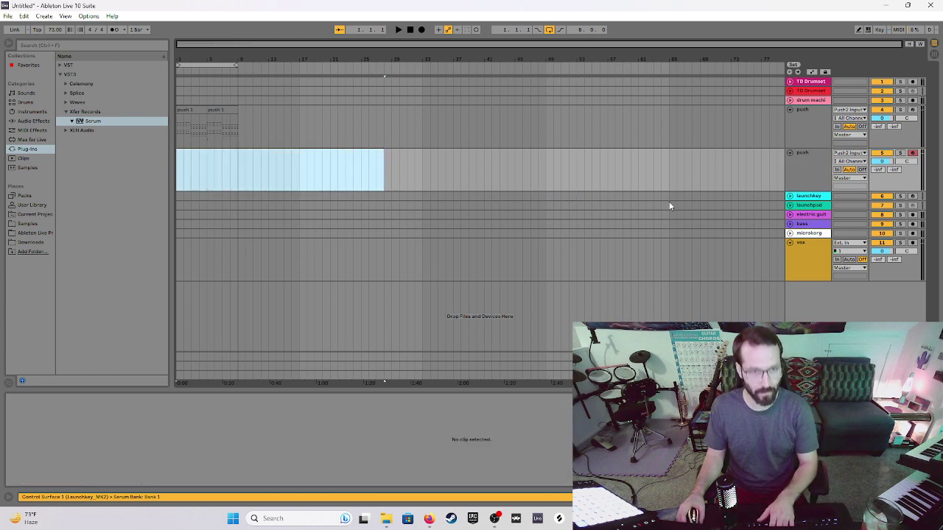
Rename the original push track that holds the recorded clips as LOFI KEYS.
click(810, 129)
key(ctrl+r)
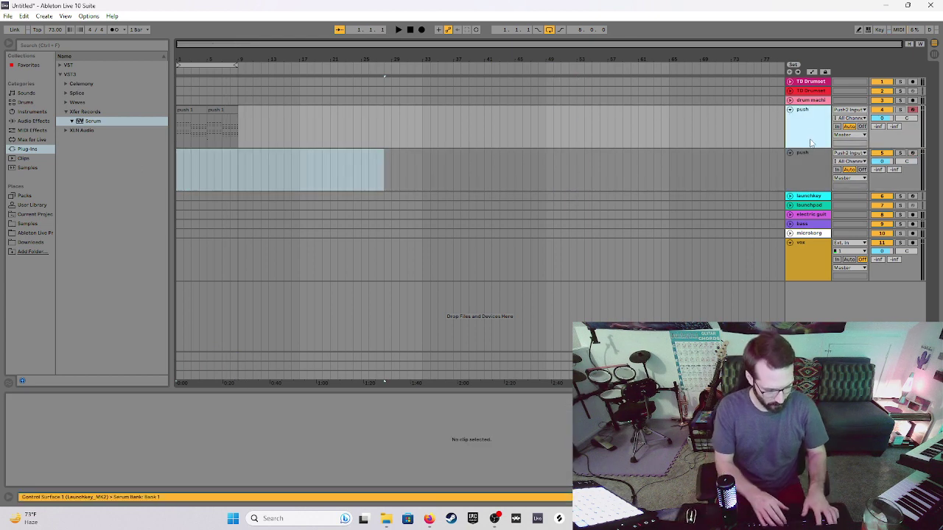
text(LOFI KEYS)
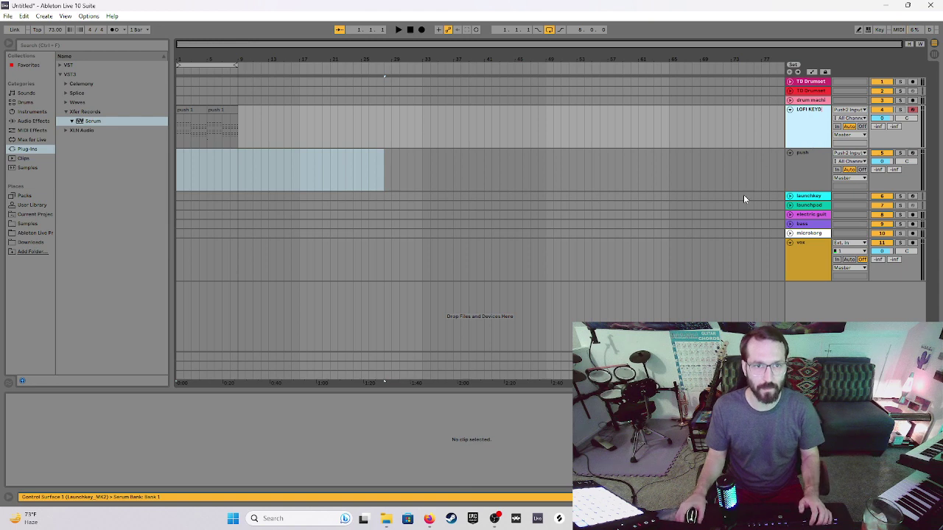
click(743, 162)
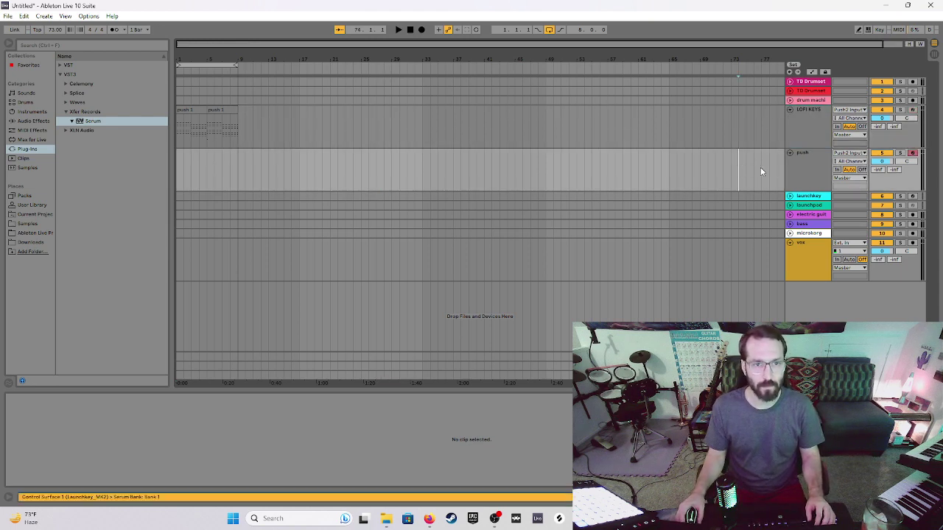
Change the colour of the duplicated push track to purple.
right_click(808, 173)
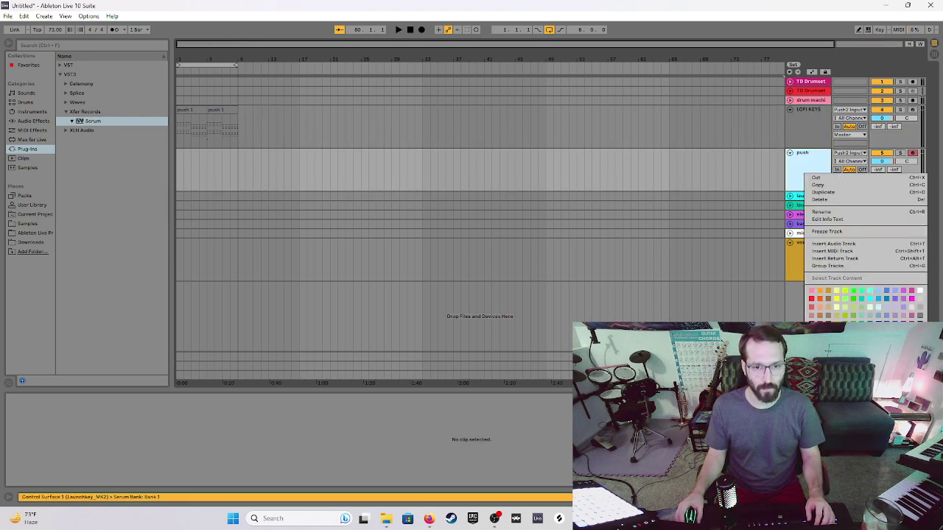
right_click(810, 184)
right_click(810, 190)
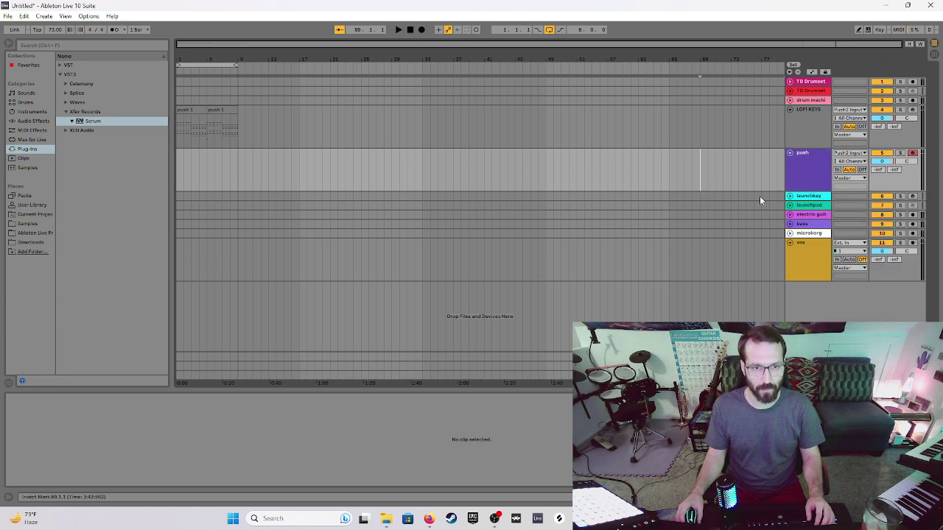
Select the purple push track and open its Serum plug-in window.
click(798, 172)
drag(96, 120, 801, 177)
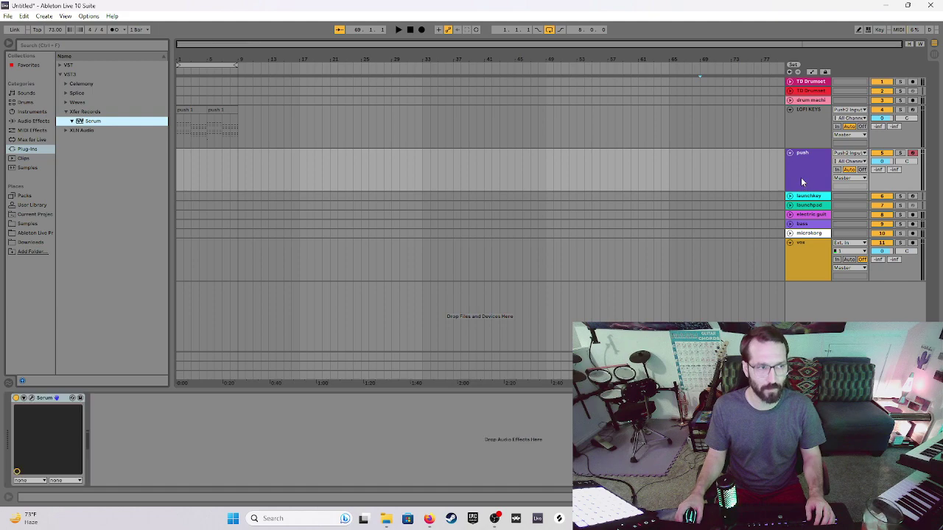
click(33, 398)
Try the Lofi KEYS - Bubble preset from the GRANULES folder in the push track's Serum.
click(352, 66)
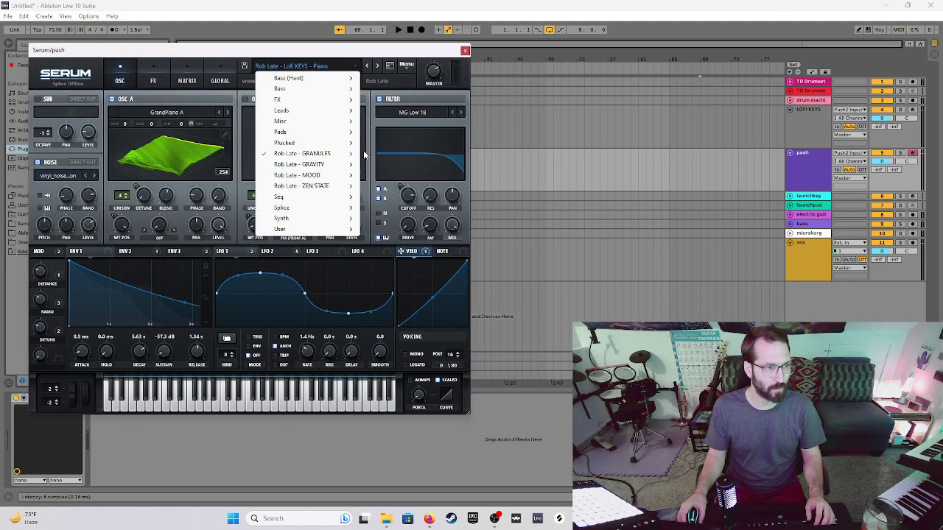
mouse_move(350, 154)
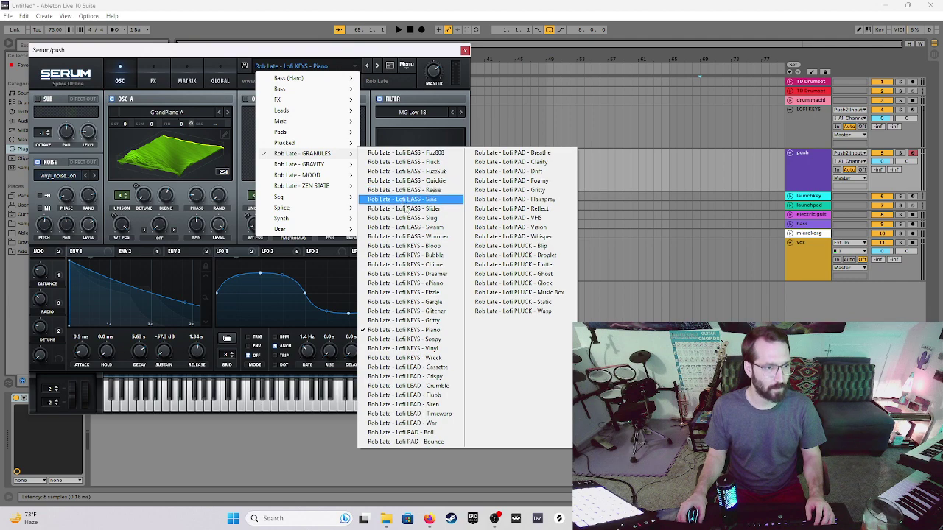
click(405, 255)
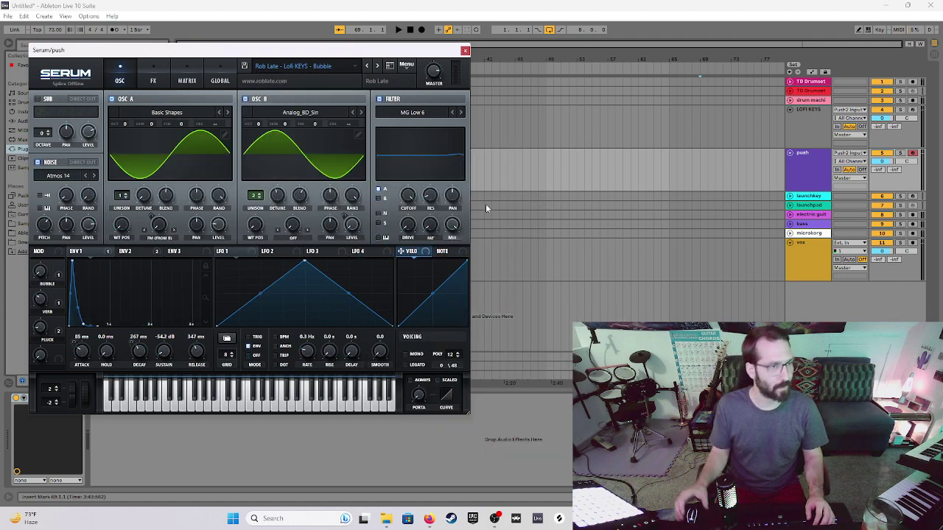
Load the BASS - Hypemaster preset from the GRAVITY folder in the push track's Serum.
click(360, 69)
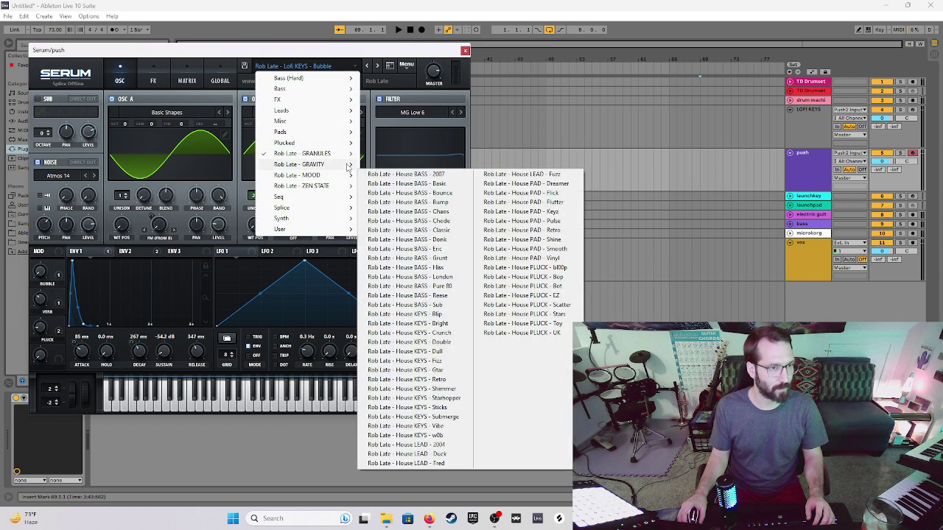
mouse_move(348, 165)
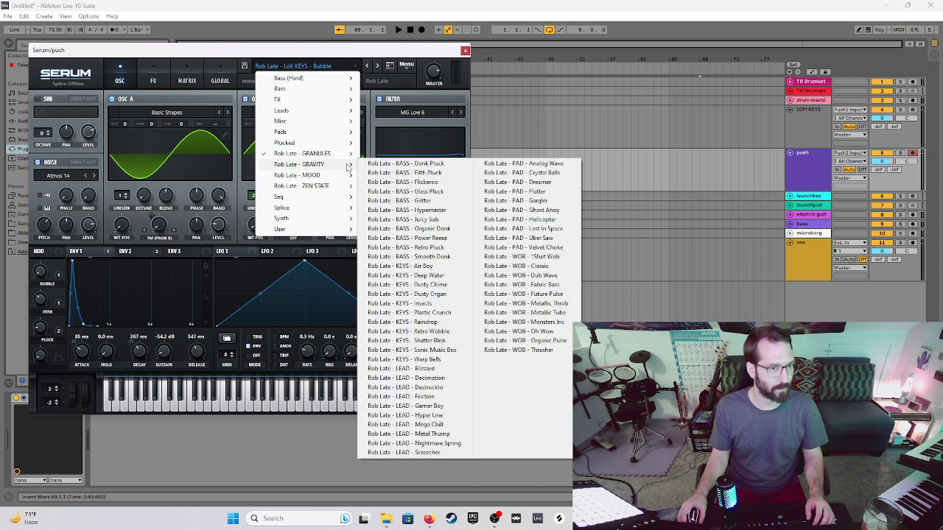
click(404, 210)
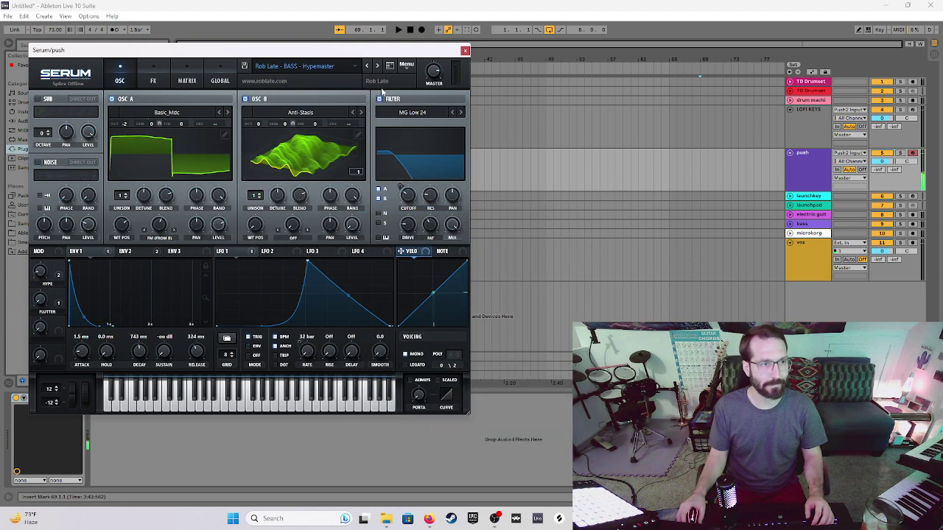
Load the House BASS - Classic preset from the MOOD folder in the push track's Serum and close the plug-in window.
click(358, 65)
mouse_move(329, 177)
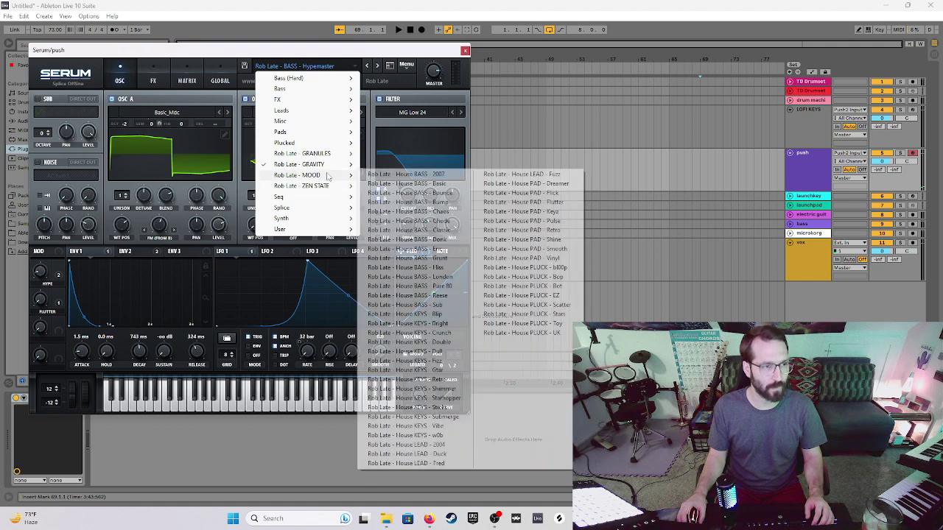
click(404, 230)
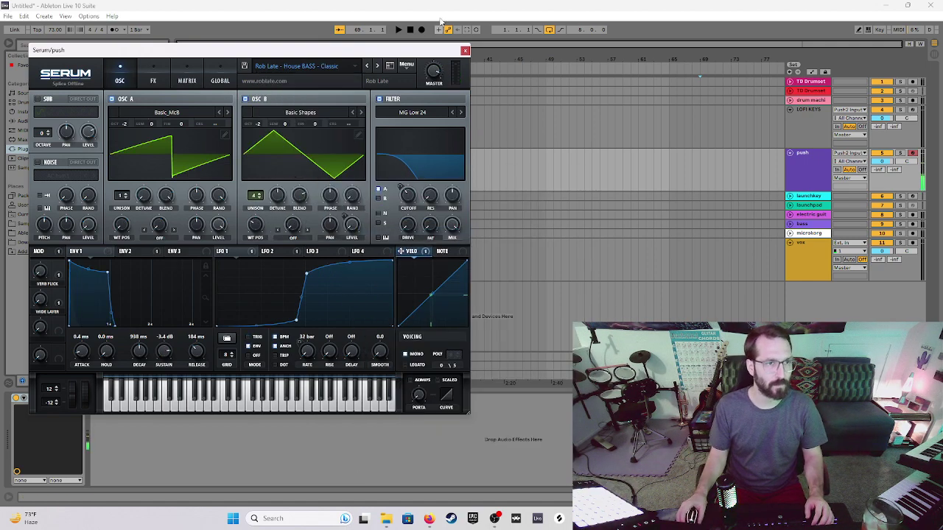
click(465, 51)
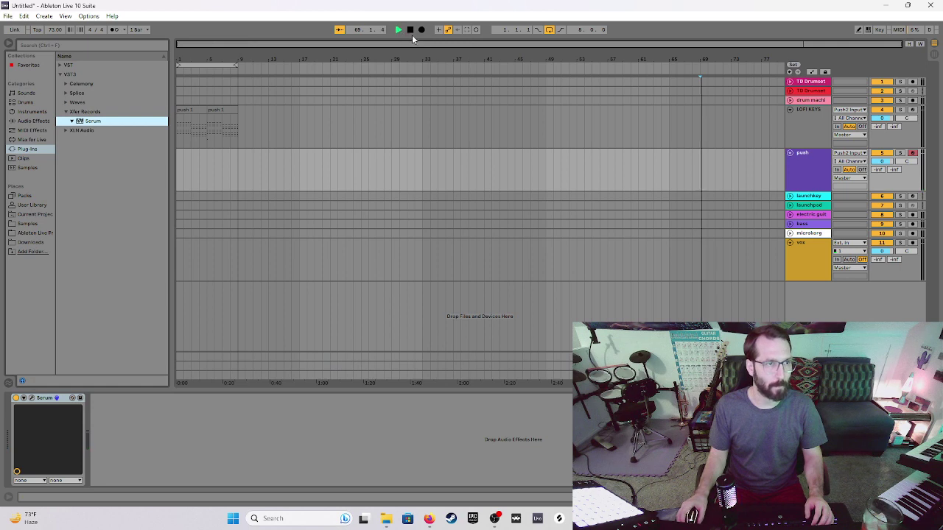
Rehearse against the looped keys, and record an eight-bar bass part on the purple push track.
click(411, 31)
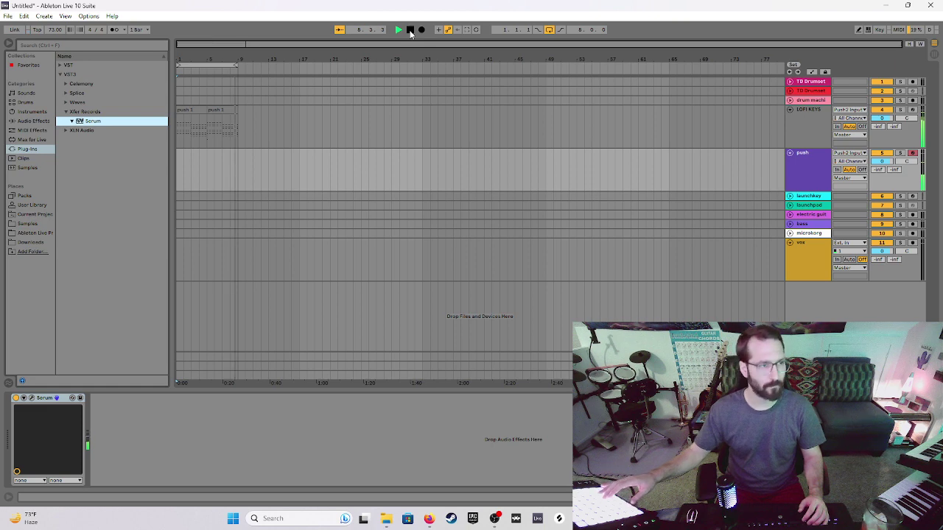
click(410, 30)
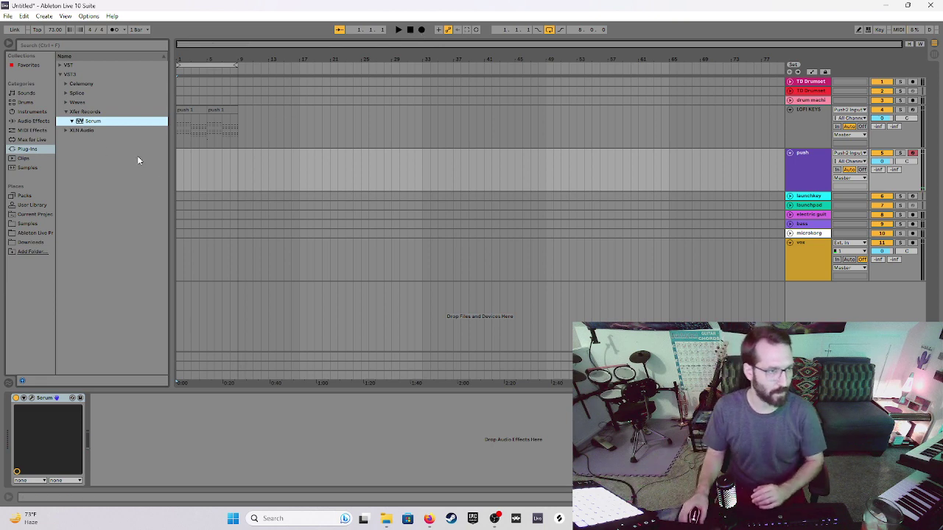
click(228, 179)
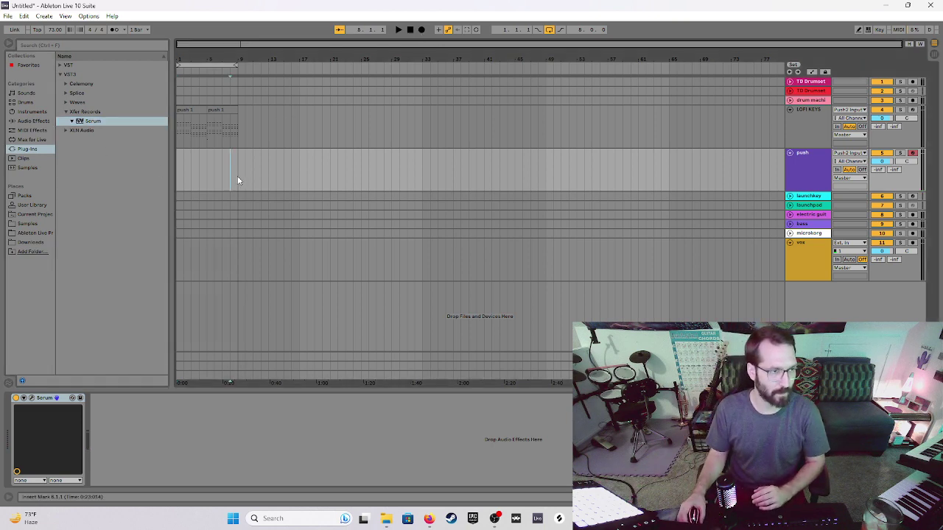
click(422, 30)
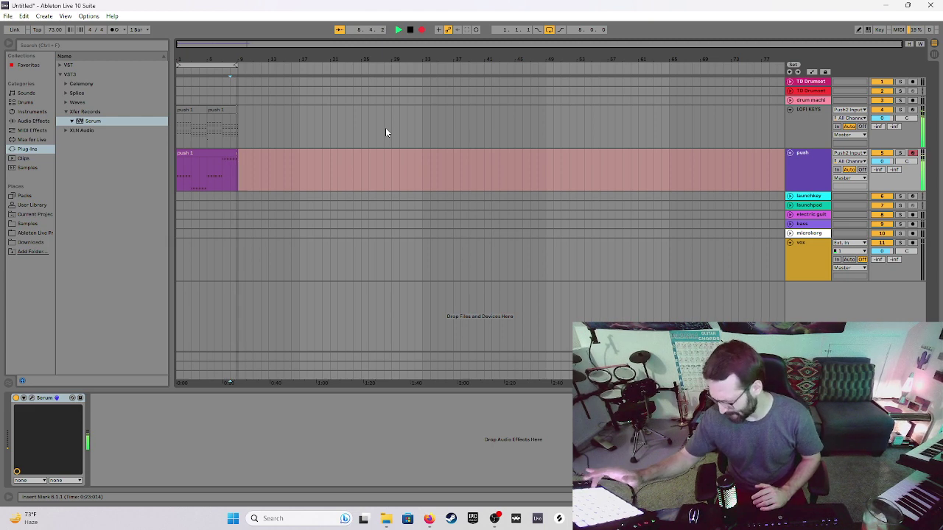
key(space)
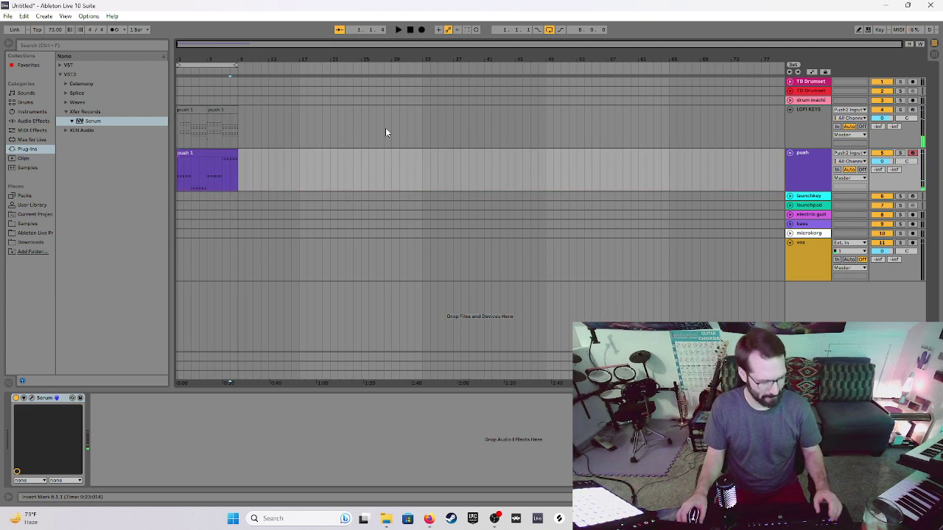
key(ctrl+z)
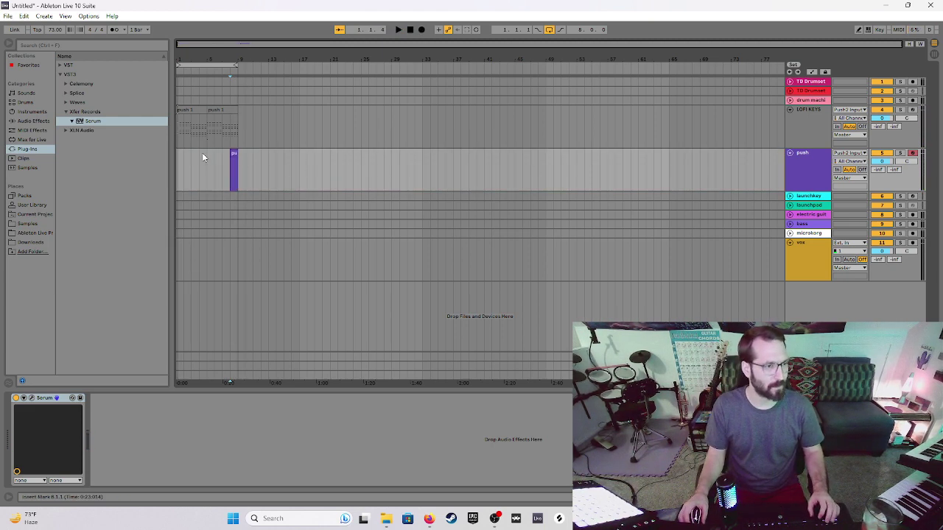
key(ctrl+y)
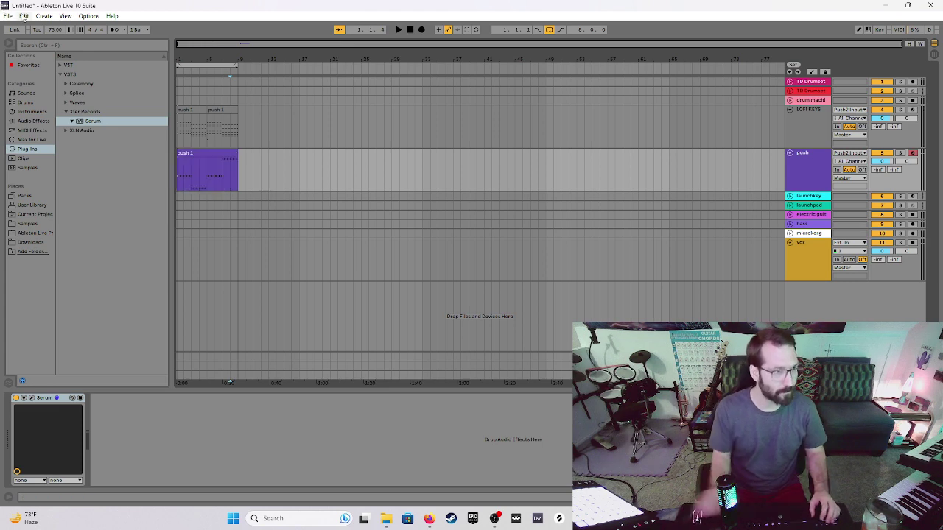
Open the recorded bass clip, select all its notes and review them while the loop plays.
double_click(196, 152)
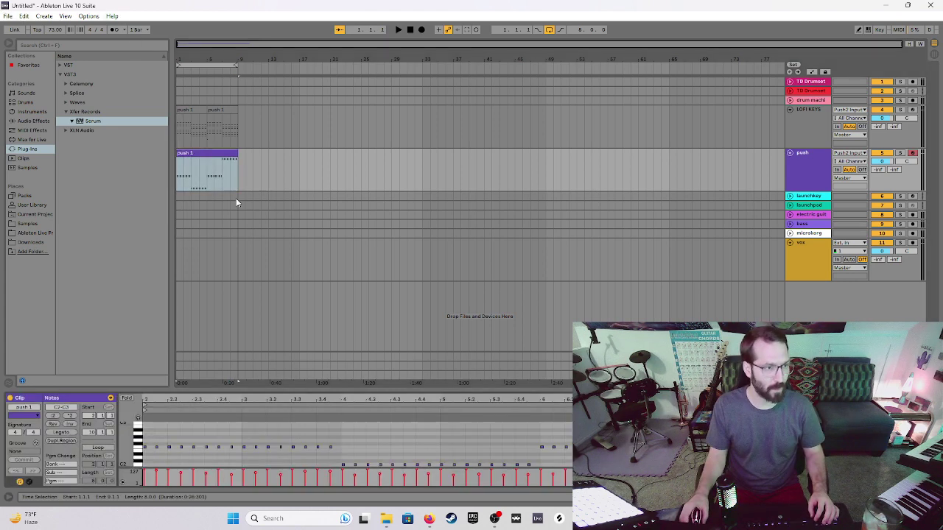
click(364, 443)
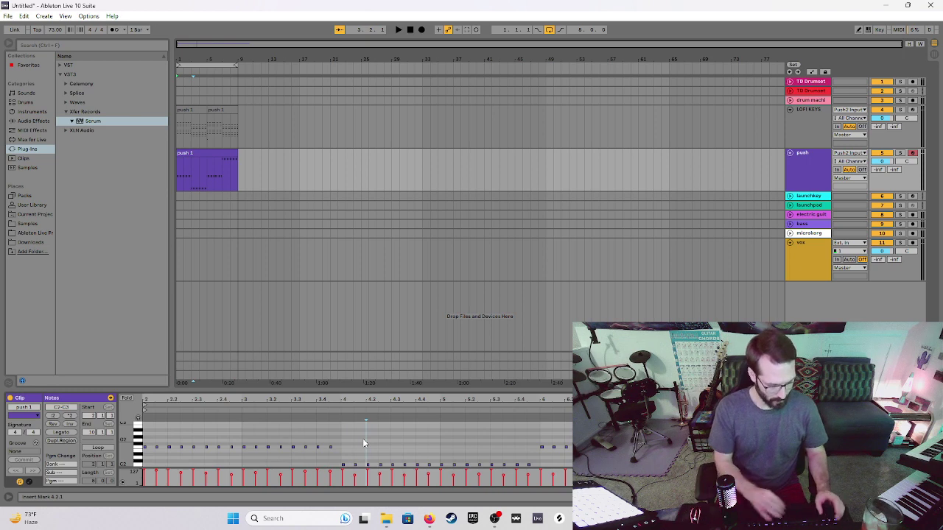
key(ctrl+a)
key(space)
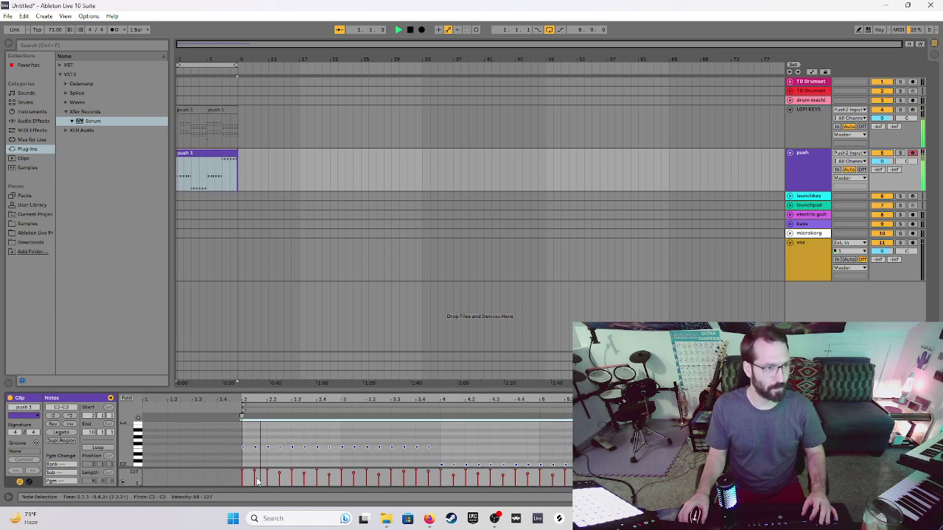
key(ctrl+alt+l)
click(355, 137)
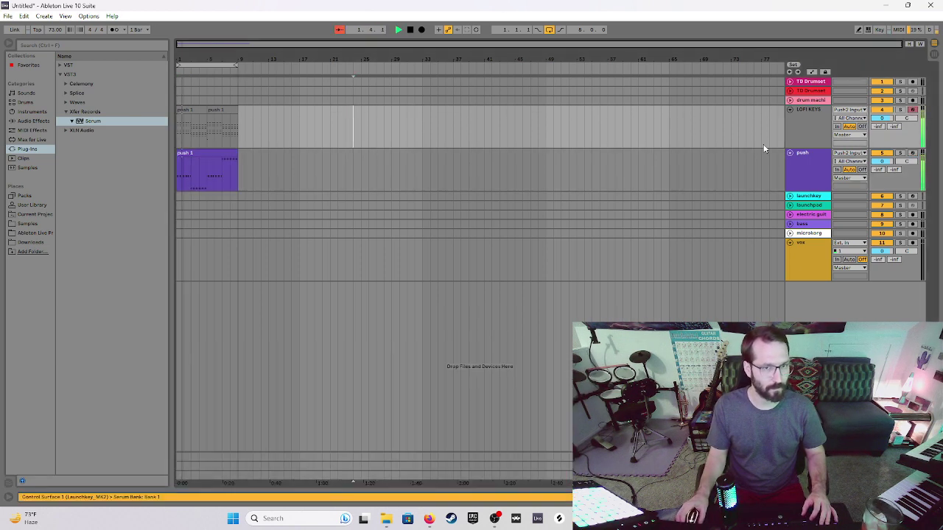
Rename the purple push track as BASS.
click(795, 176)
key(ctrl+r)
text(BA)
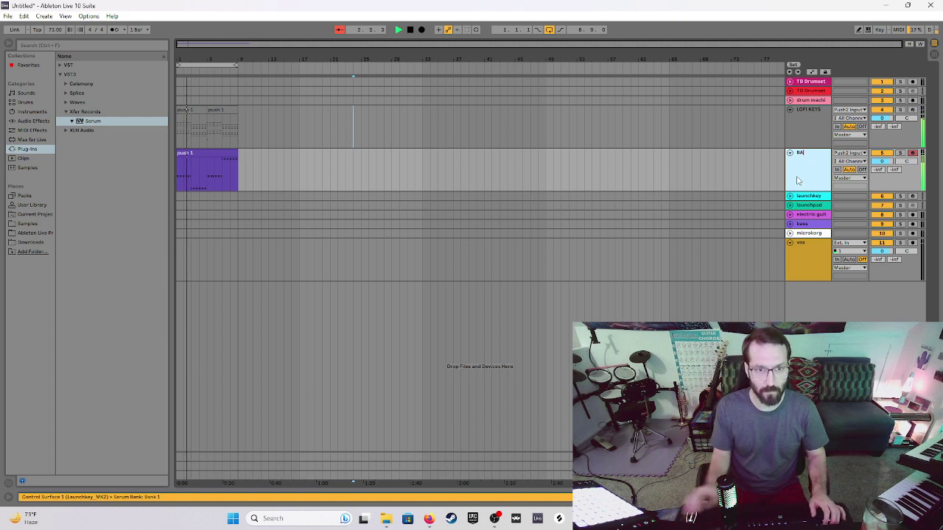
text(ss)
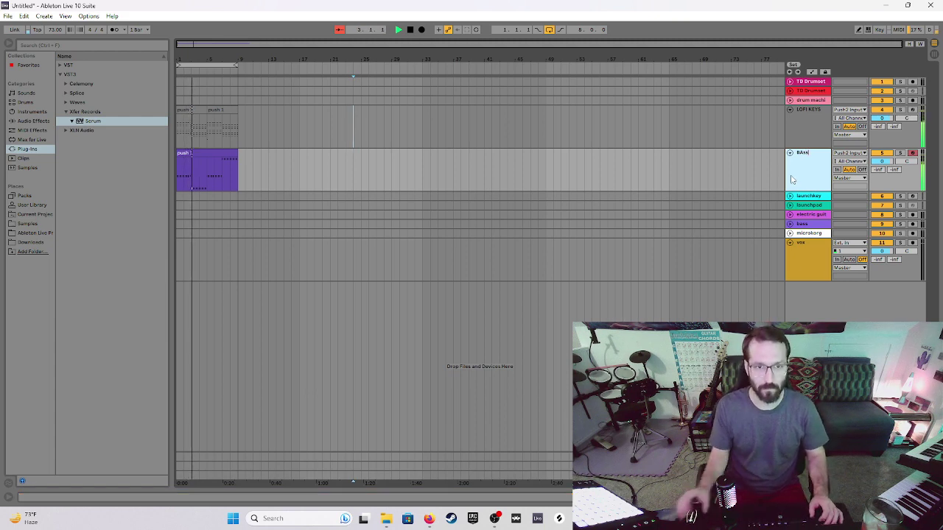
key(BackSpace)
key(BackSpace)
text(SS)
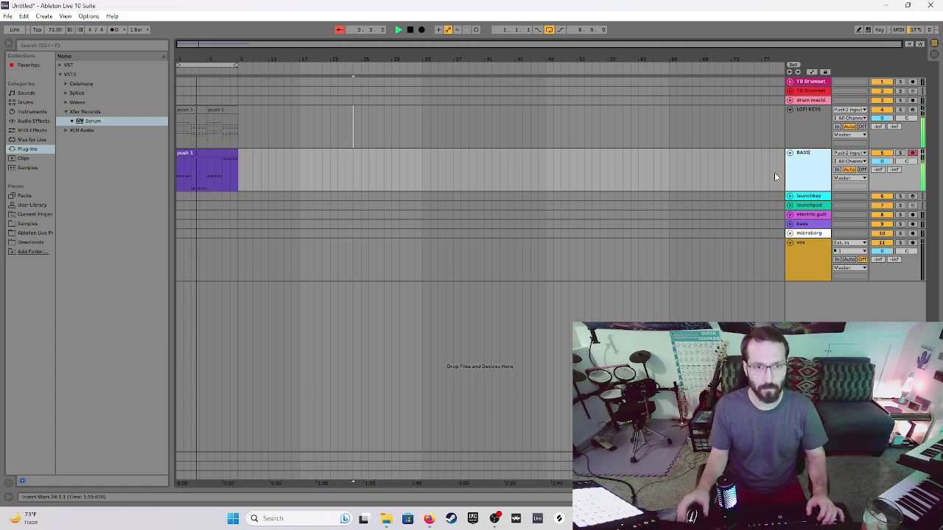
key(Return)
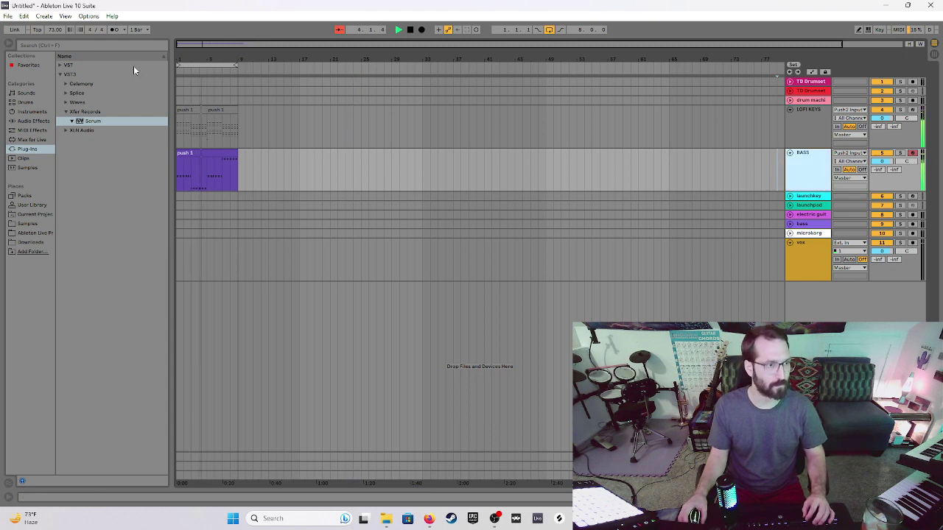
Duplicate the BASS track and clear the copied clip from the new track's lane.
right_click(797, 174)
key(Escape)
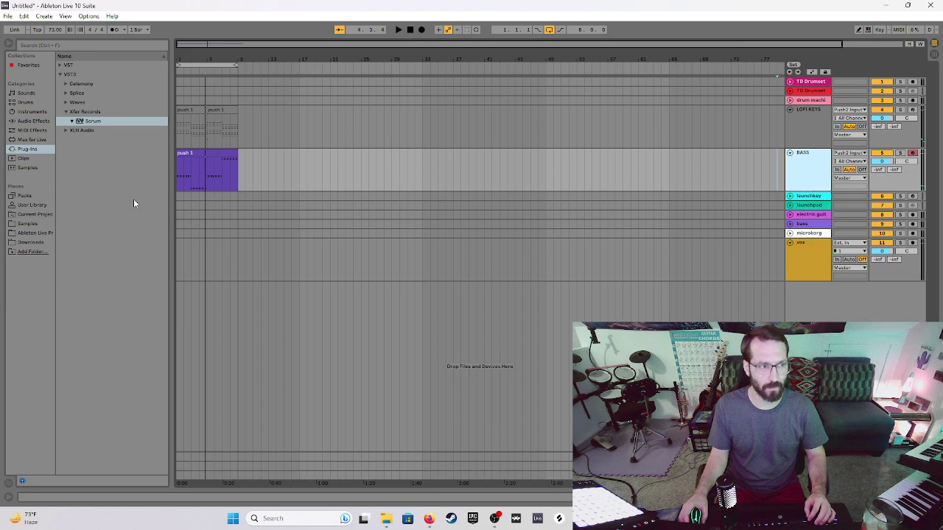
key(ctrl+d)
drag(361, 213, 128, 213)
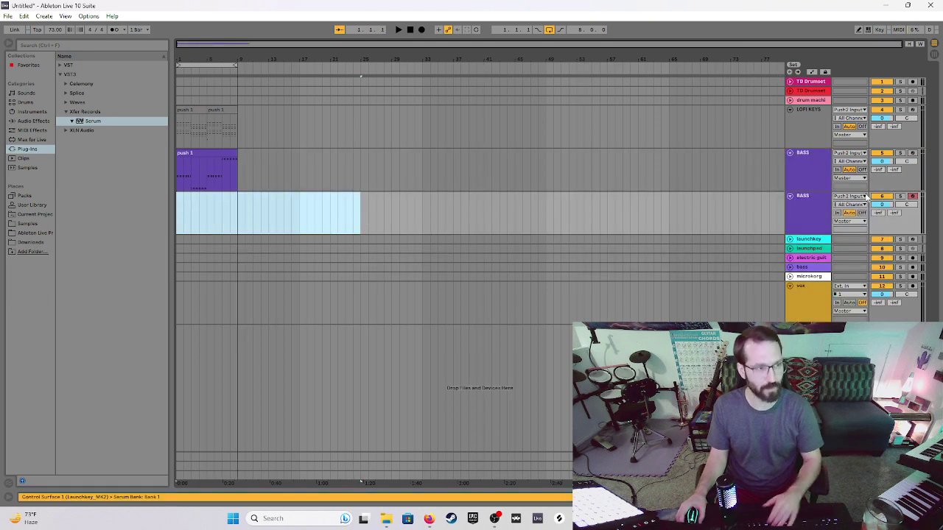
click(803, 213)
key(Delete)
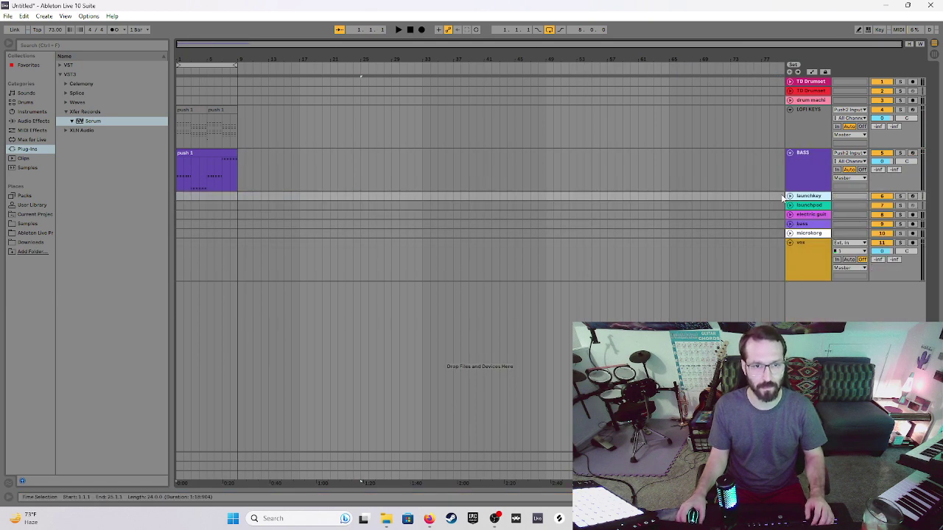
key(ctrl+z)
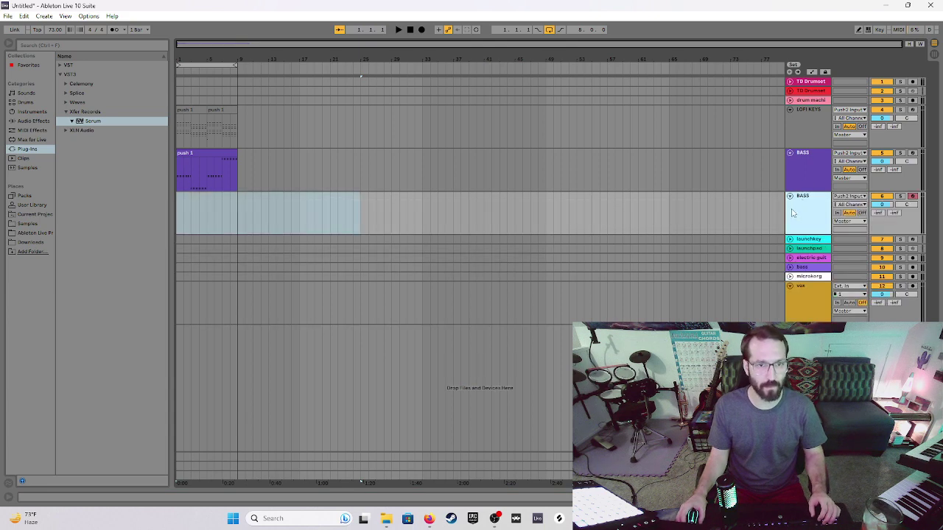
Change the duplicated BASS track's colour to dark blue and rename it LEAD.
right_click(793, 213)
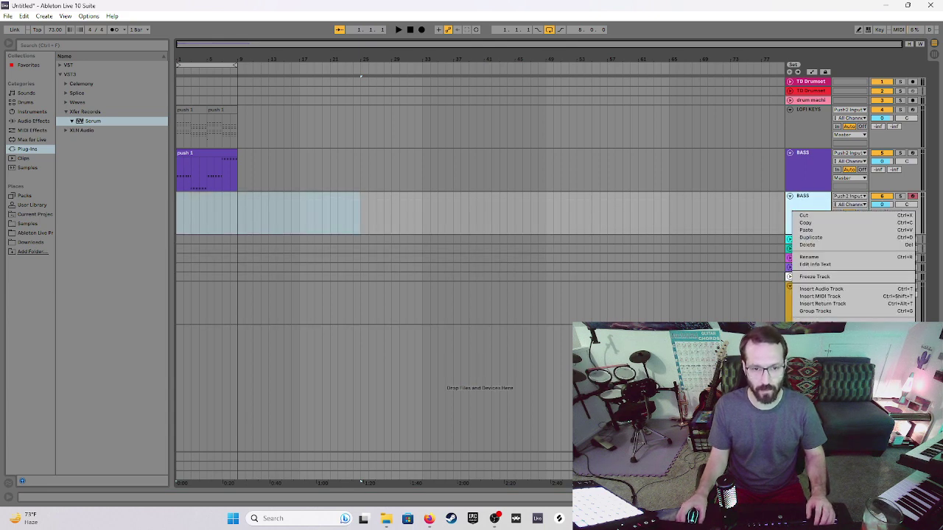
key(Escape)
click(708, 197)
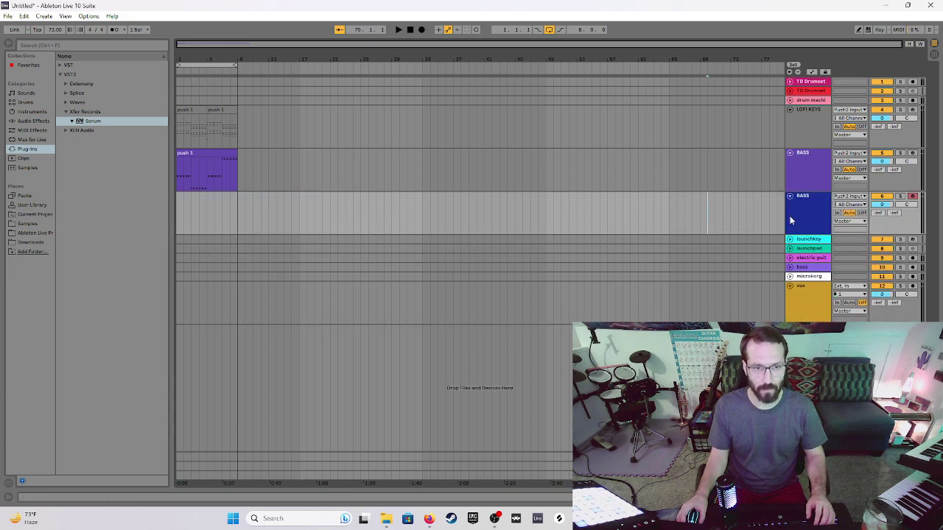
key(ctrl+r)
text(LEAD)
key(Return)
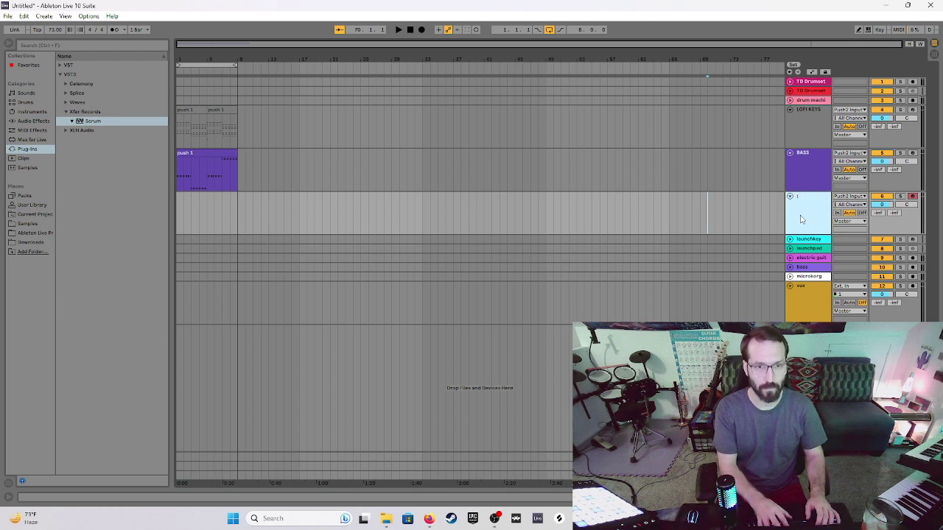
Load the House PAD - Dreamer preset from the MOOD folder in the LEAD track's Serum and close the plug-in window.
double_click(816, 211)
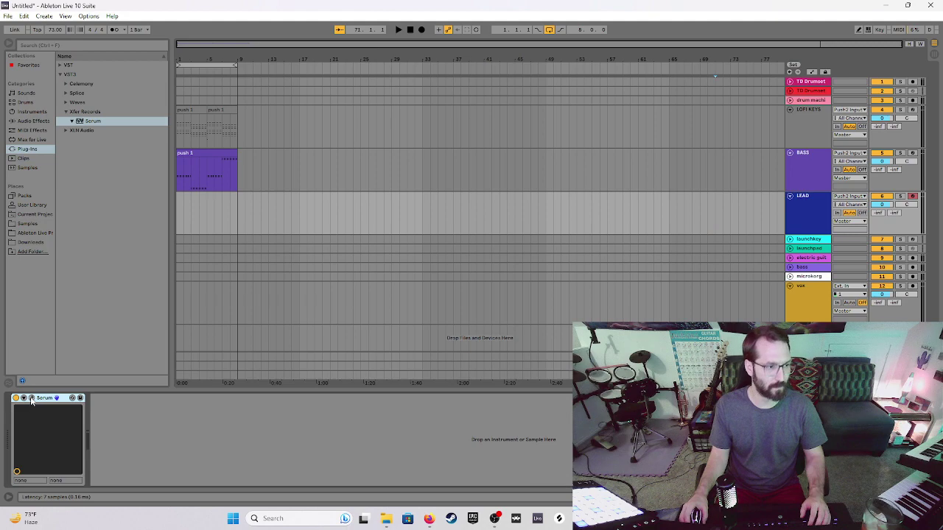
click(32, 398)
click(329, 67)
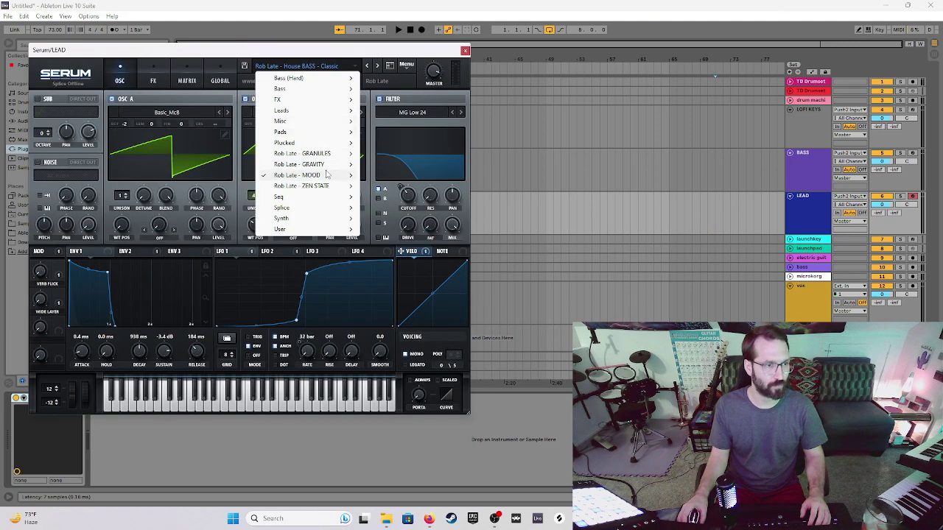
mouse_move(327, 174)
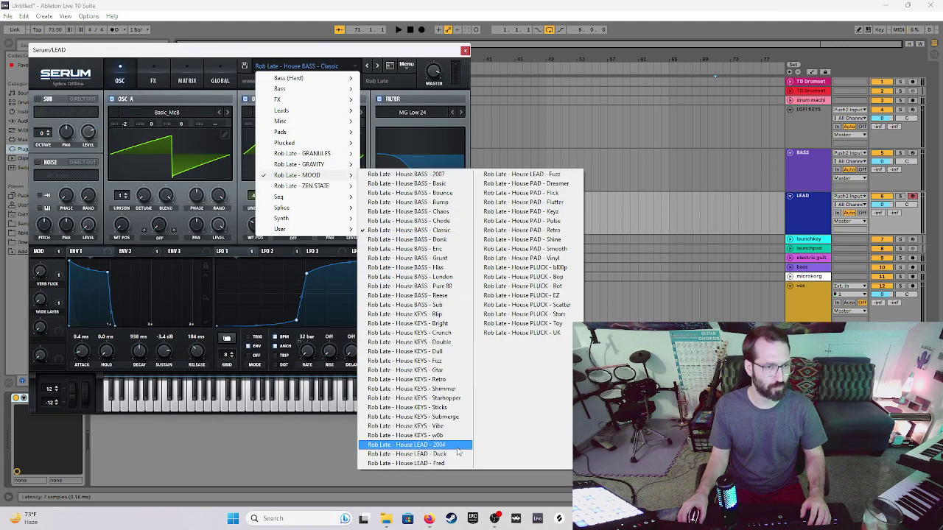
click(551, 183)
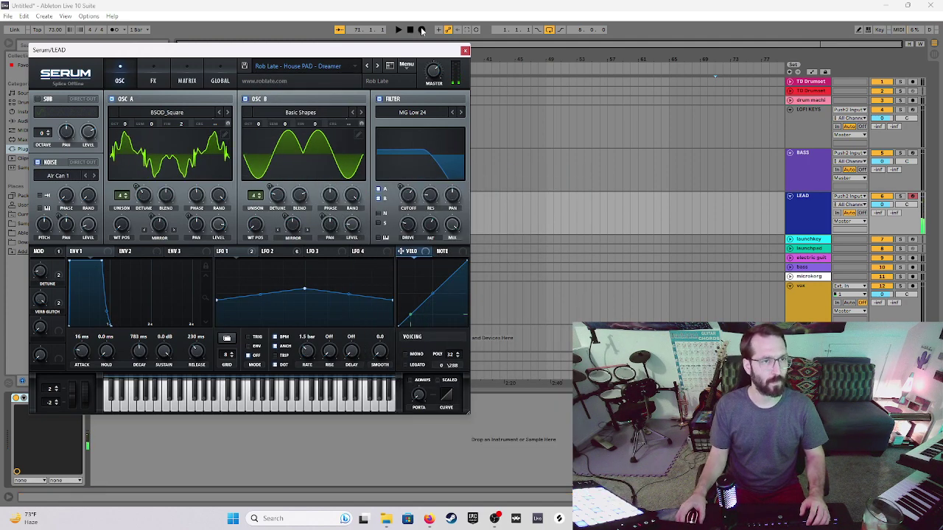
click(465, 51)
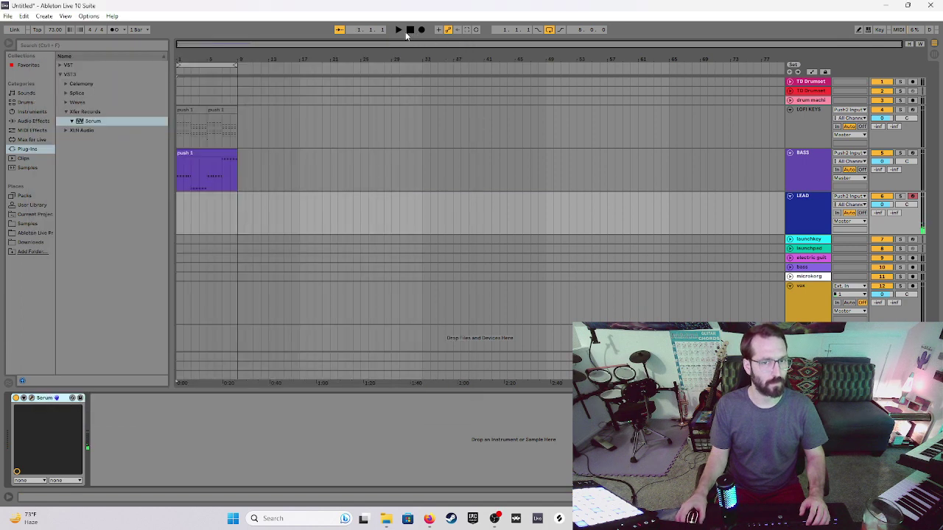
Record an eight-bar melody on the LEAD track over the looped keys and bass.
click(420, 29)
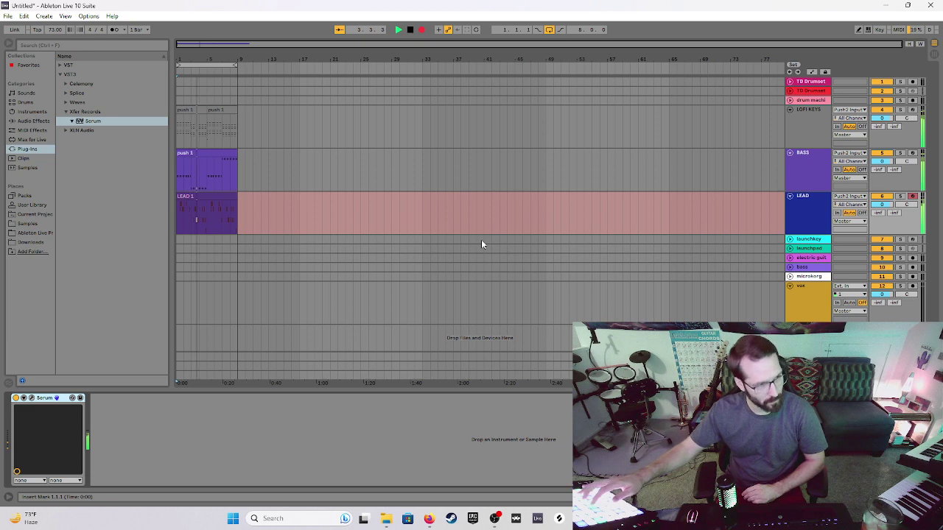
key(space)
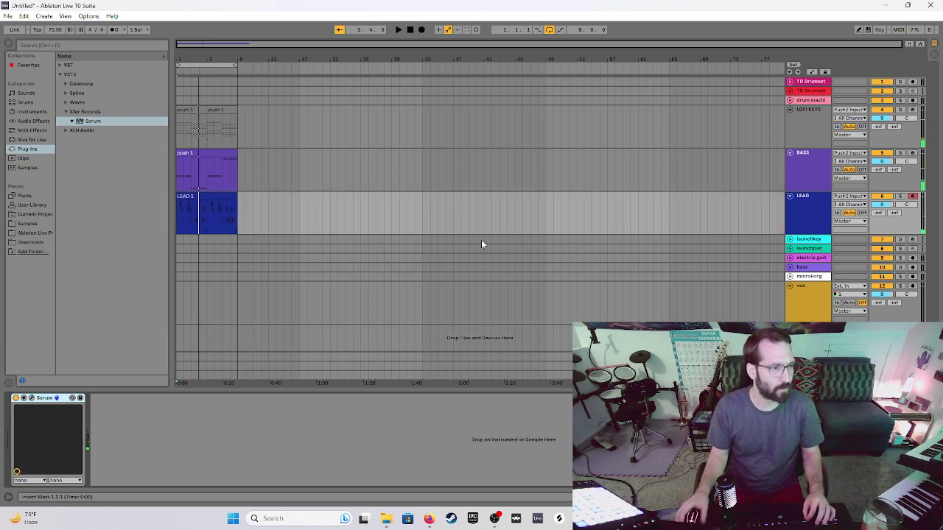
Play back the recorded lead clip with the loop and lower the LEAD track's volume to -4.3 dB.
click(194, 193)
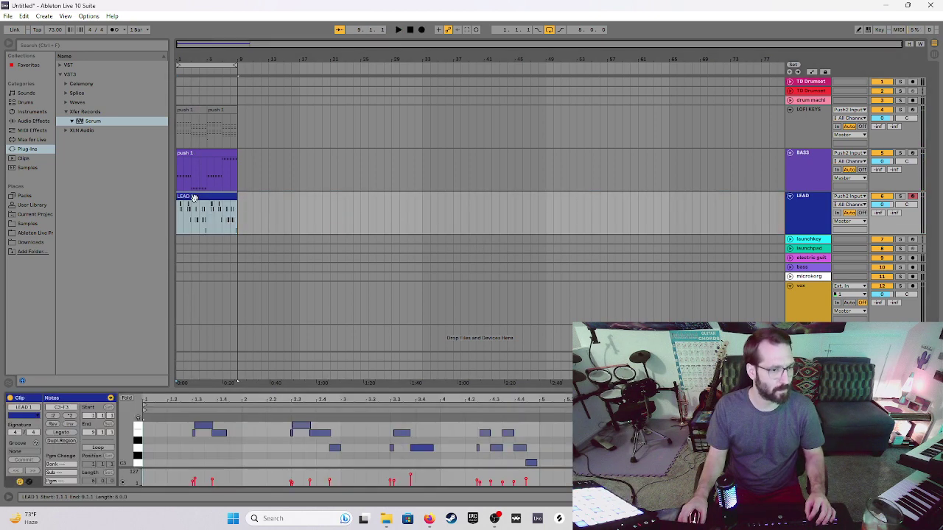
key(space)
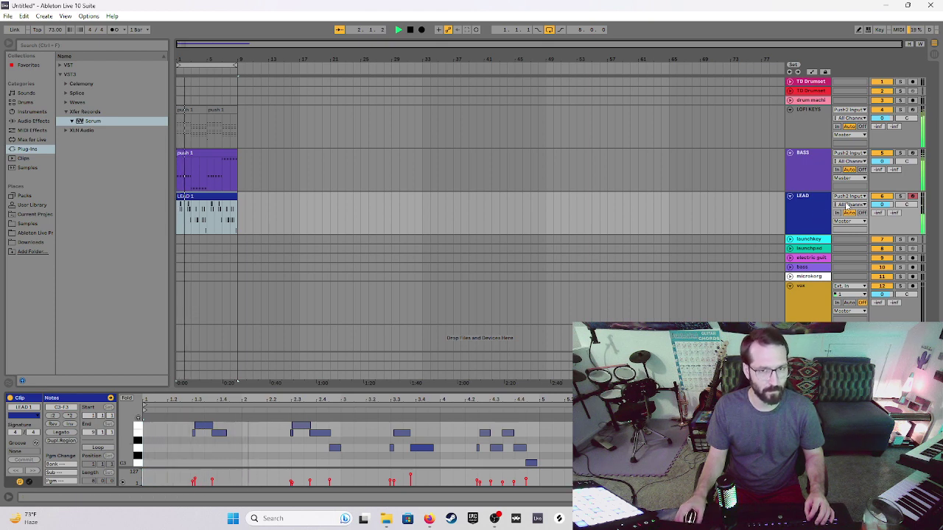
drag(878, 209, 878, 229)
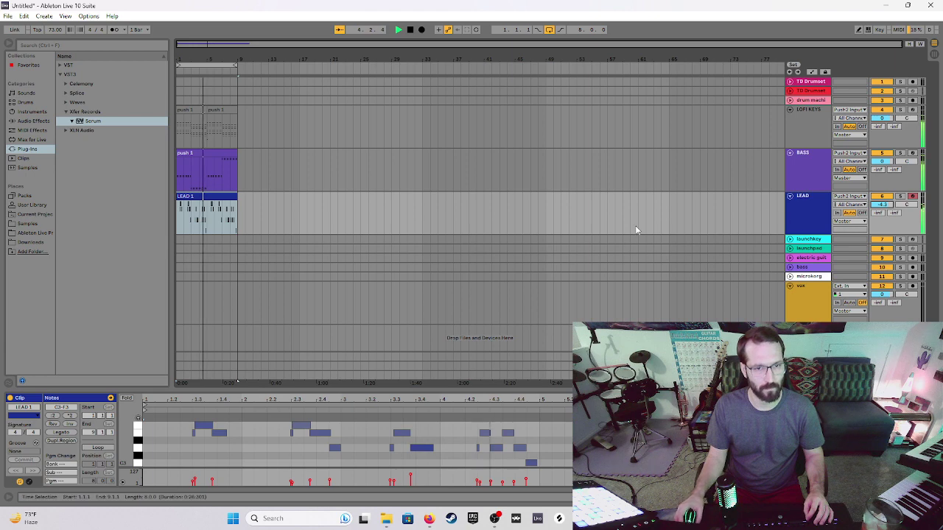
Split the recorded lead clip at bar 4 while the loop plays.
click(332, 216)
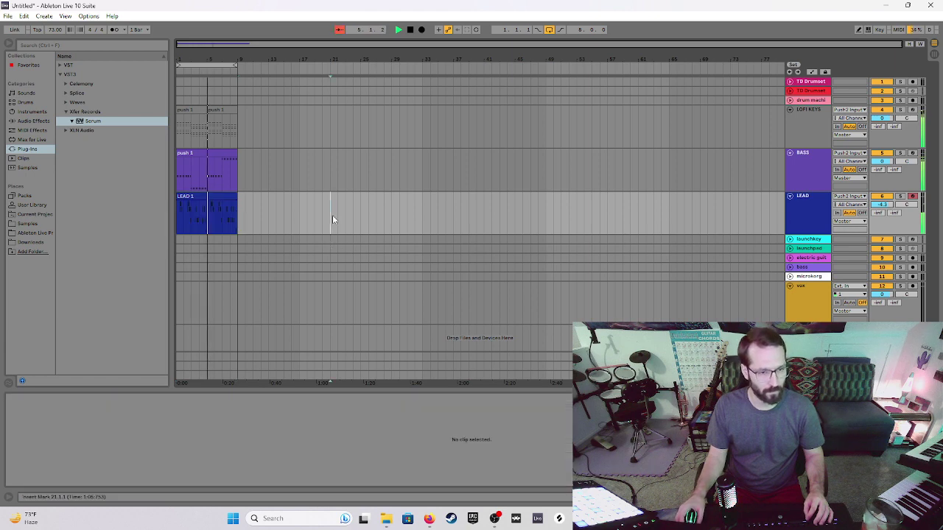
click(219, 198)
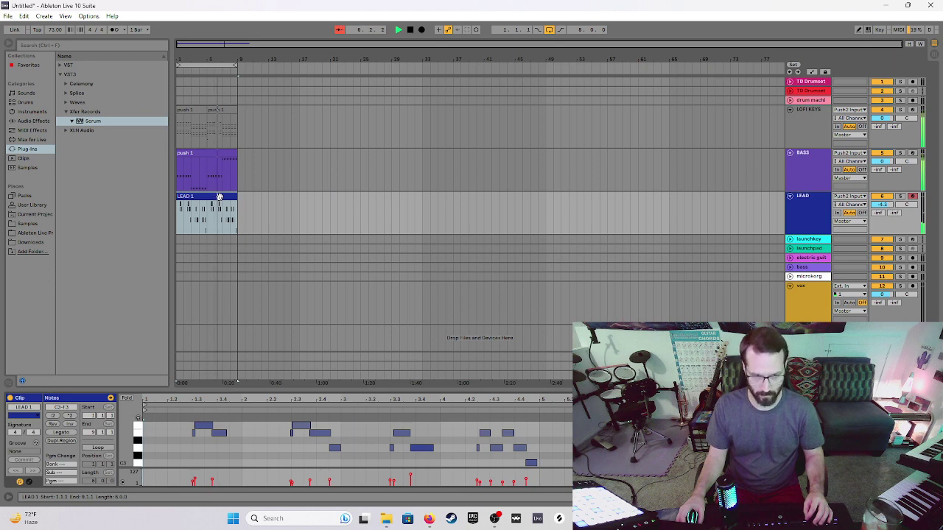
click(431, 300)
click(197, 219)
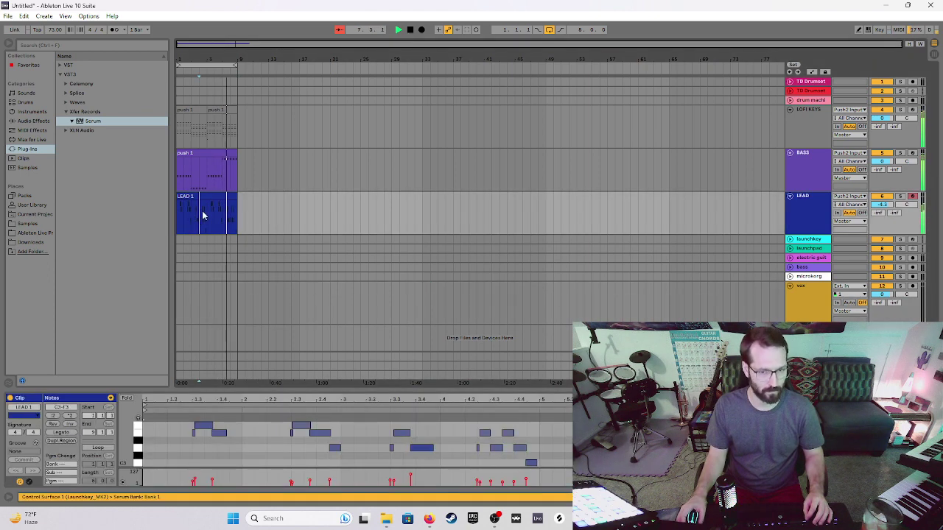
click(204, 199)
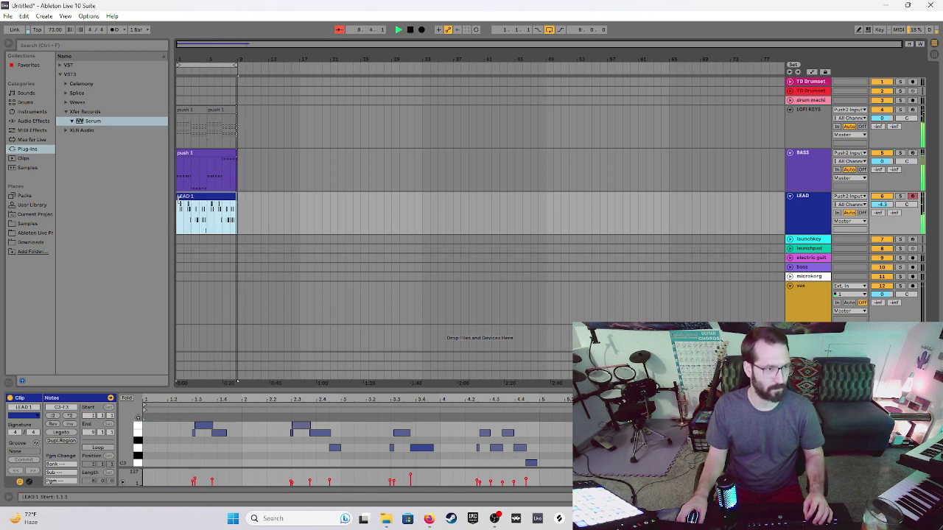
mouse_move(207, 216)
mouse_down()
mouse_move(233, 216)
mouse_move(210, 204)
mouse_up()
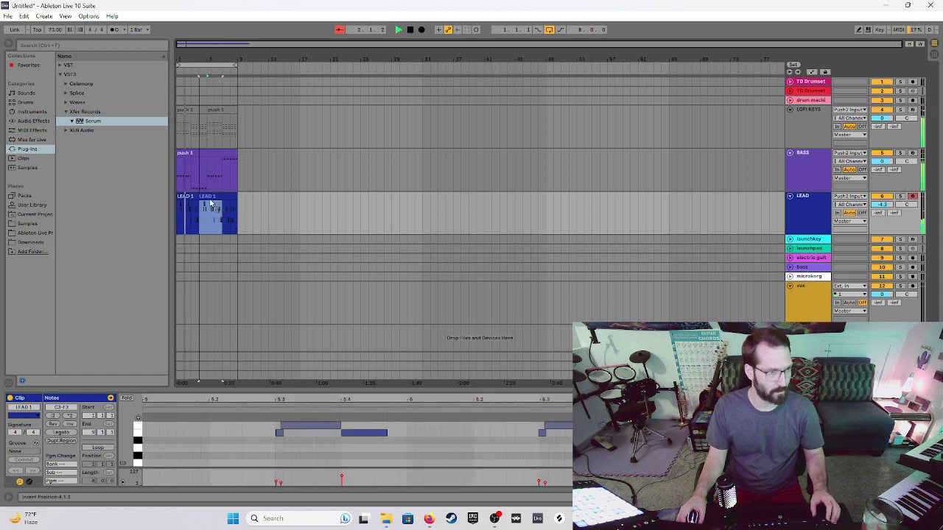
click(283, 210)
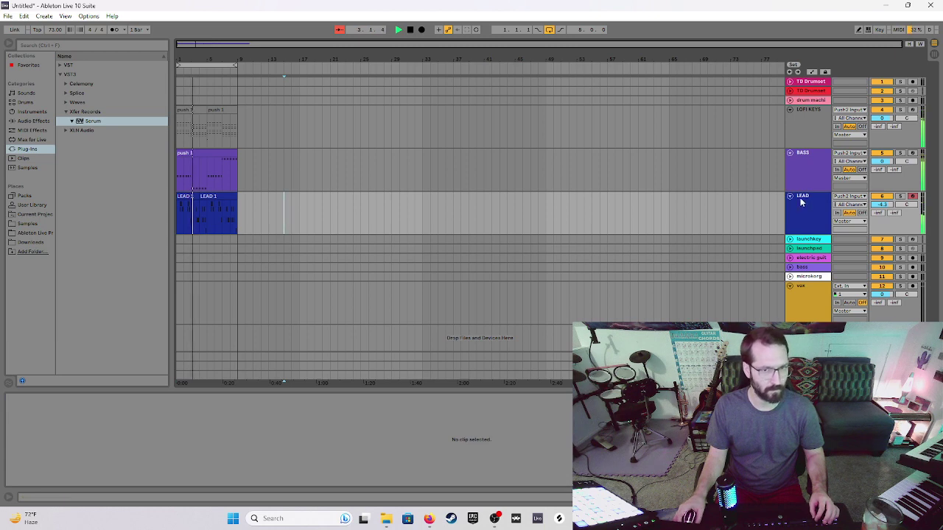
Rename the LEAD track PAD, lower its volume to -6.5 dB and stop playback.
key(ctrl+r)
text(PAD)
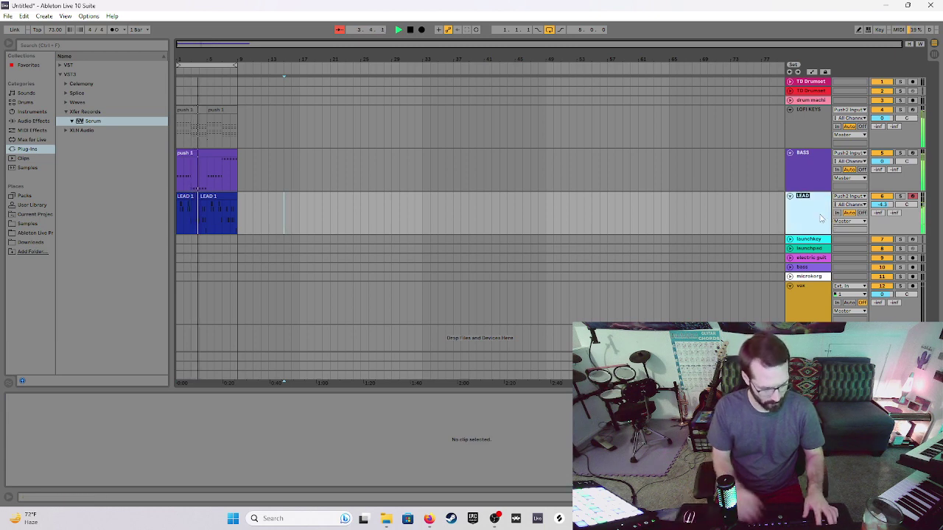
key(Return)
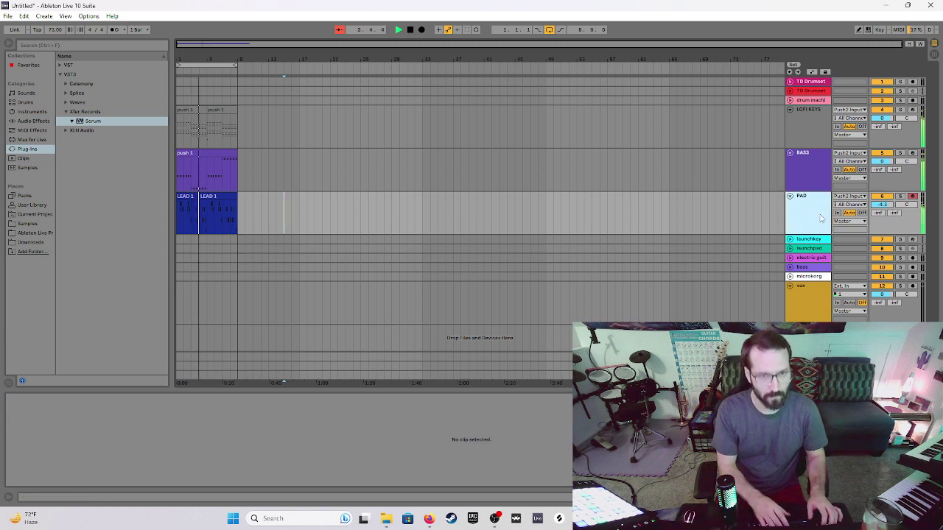
click(631, 227)
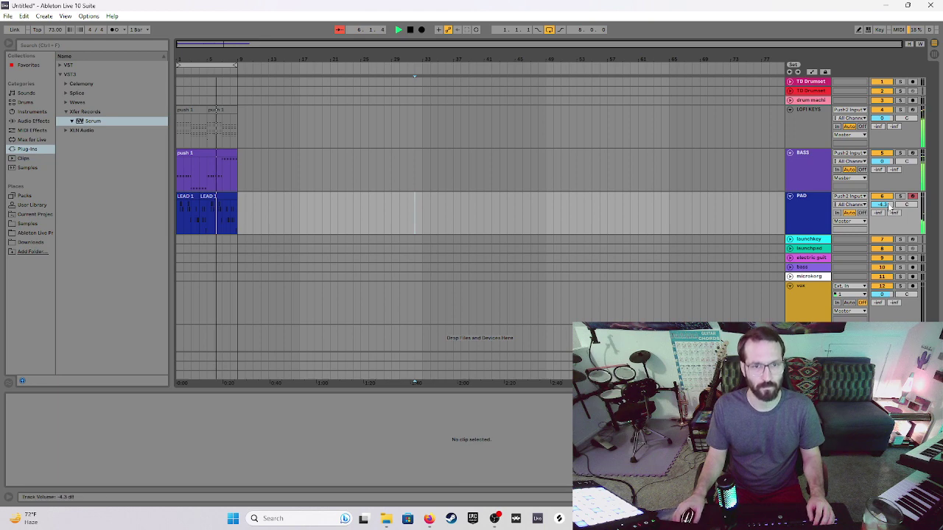
drag(890, 206, 890, 220)
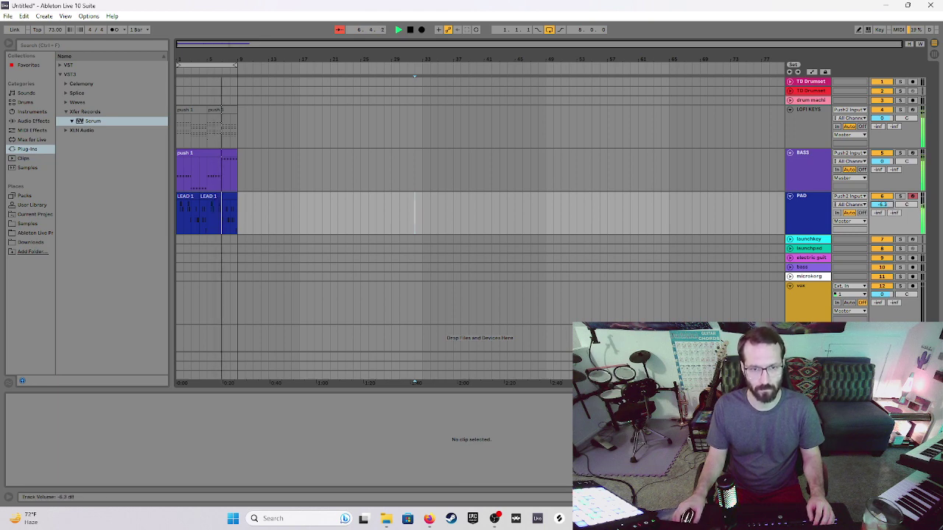
click(810, 215)
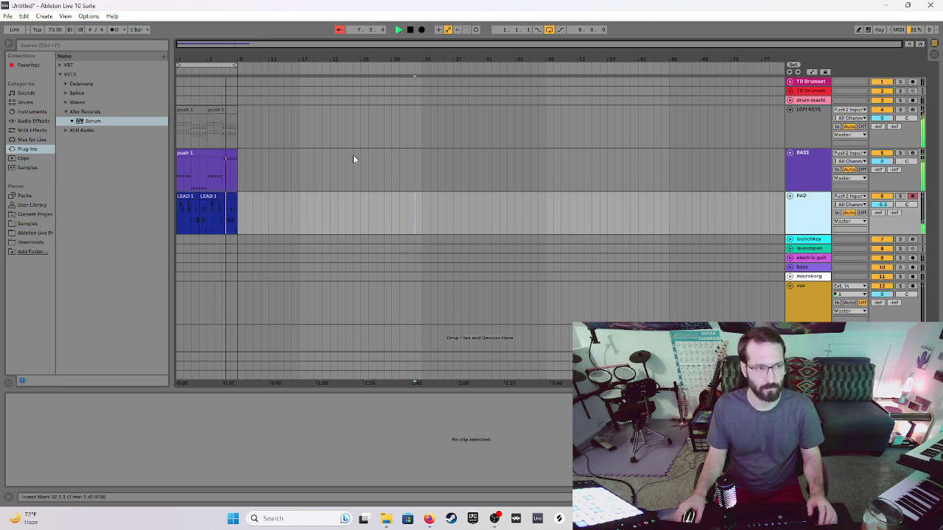
click(411, 30)
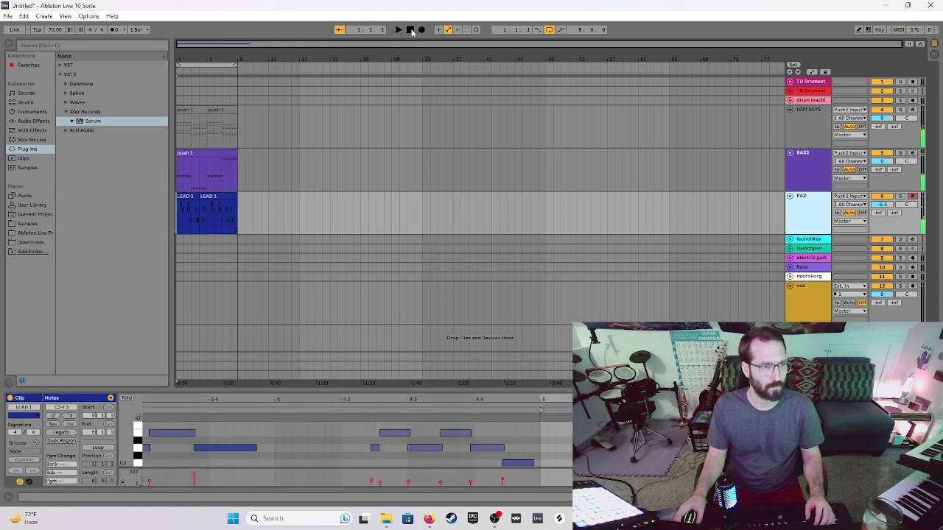
Insert a new MIDI track directly below the PAD track.
click(44, 16)
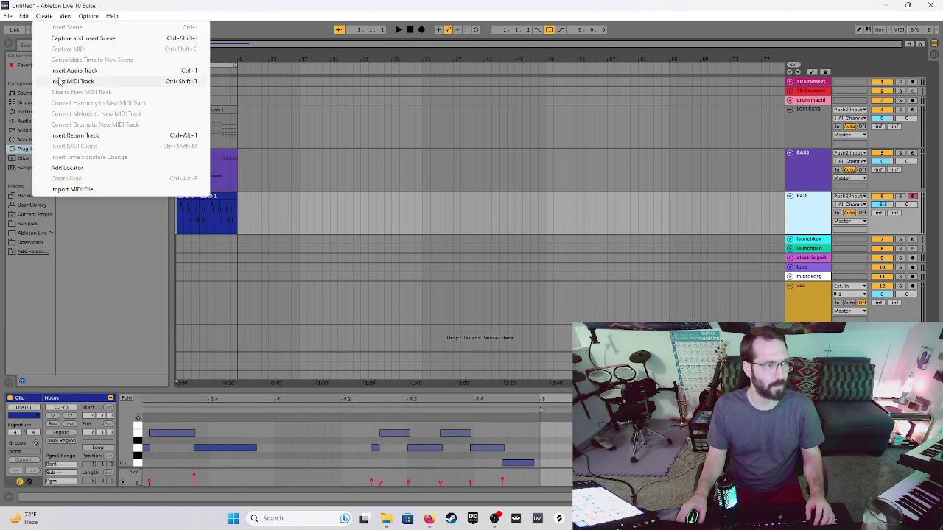
click(81, 81)
right_click(819, 252)
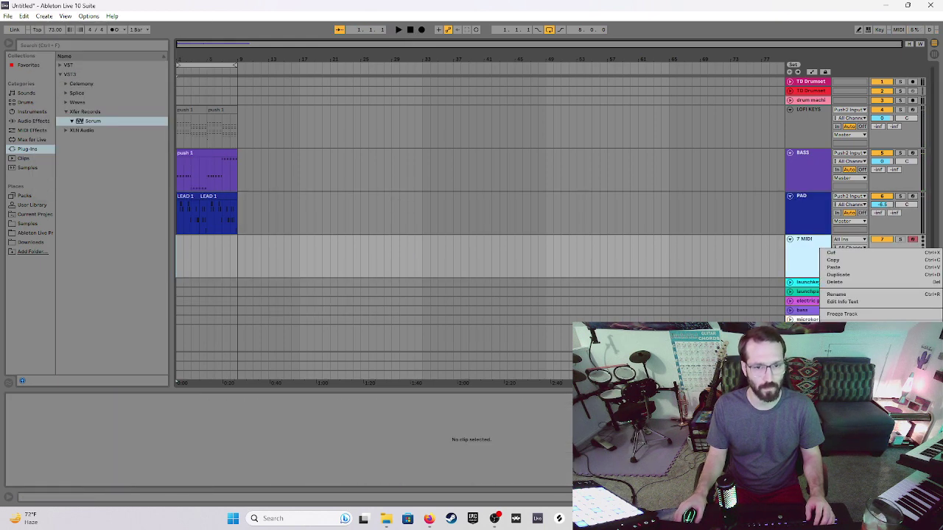
click(773, 210)
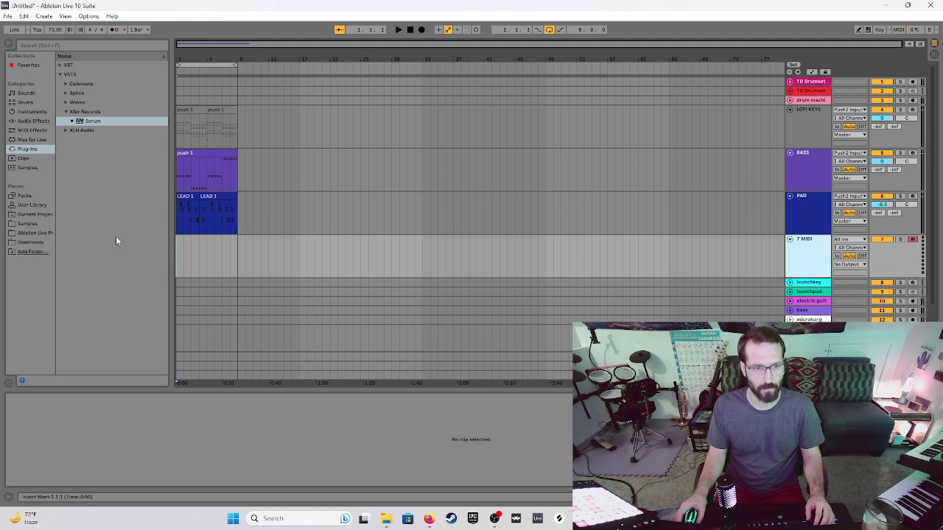
Try the Crystal Clear Kit and the Crushed Ice Kit from the drum library on the new MIDI track.
click(25, 102)
scroll(96, 157, down, 3)
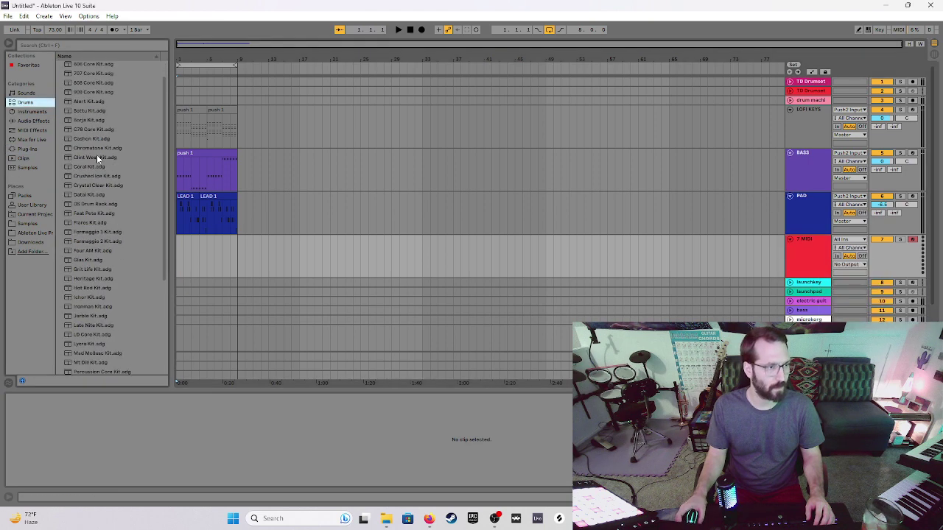
click(88, 175)
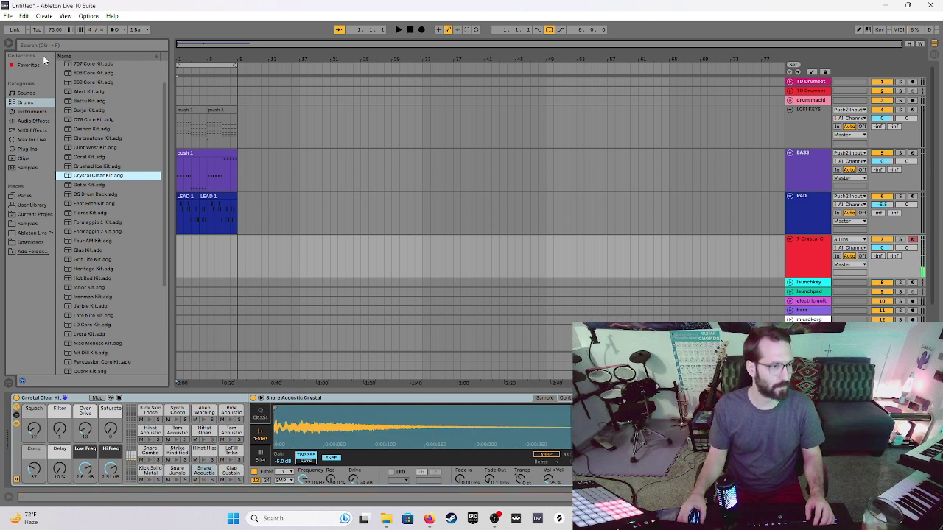
click(101, 168)
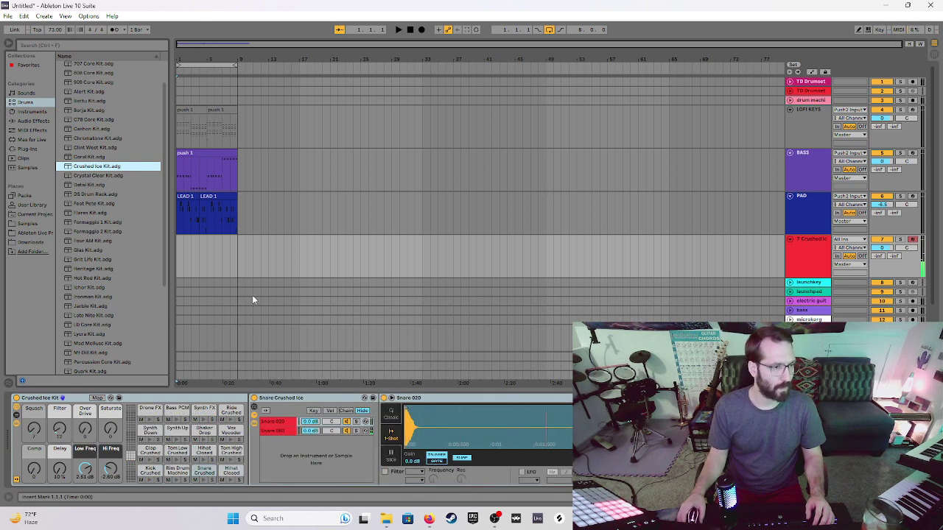
Load the Source Kit from the drum library onto the new MIDI track.
scroll(145, 270, down, 5)
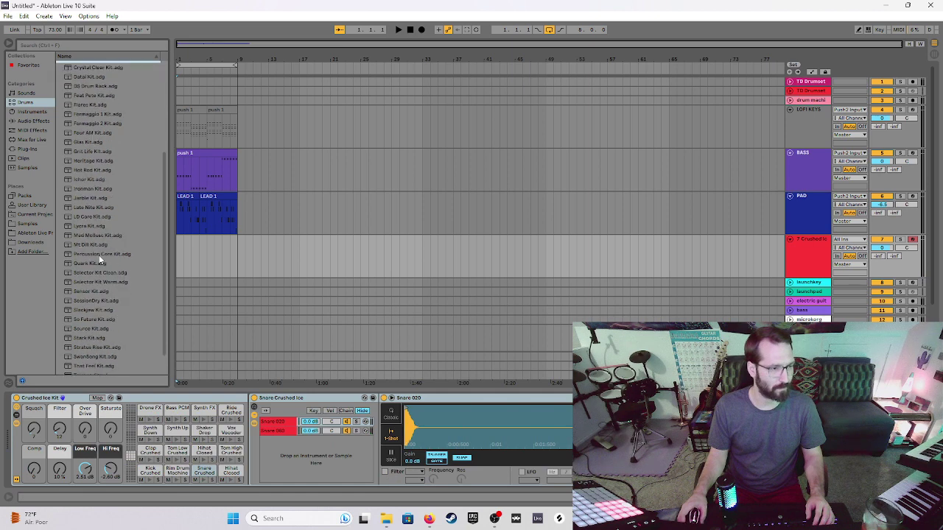
scroll(89, 242, down, 1)
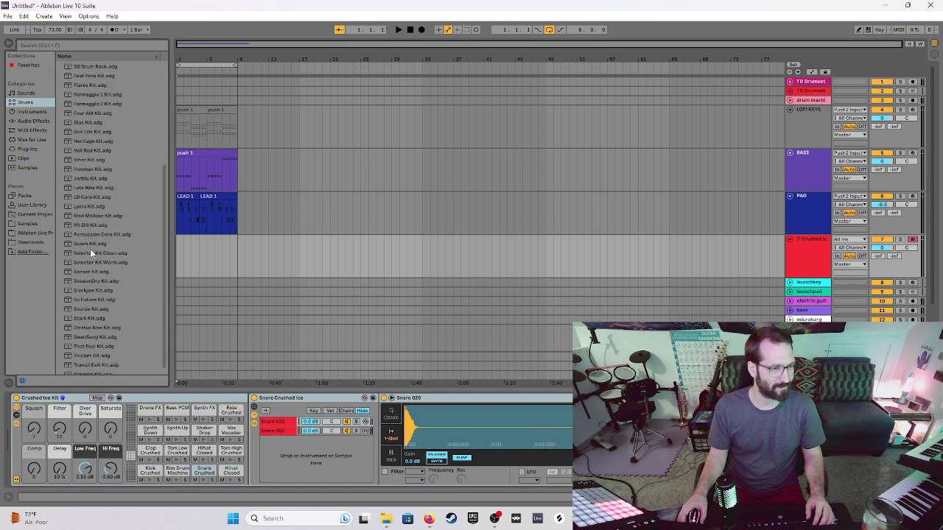
click(103, 311)
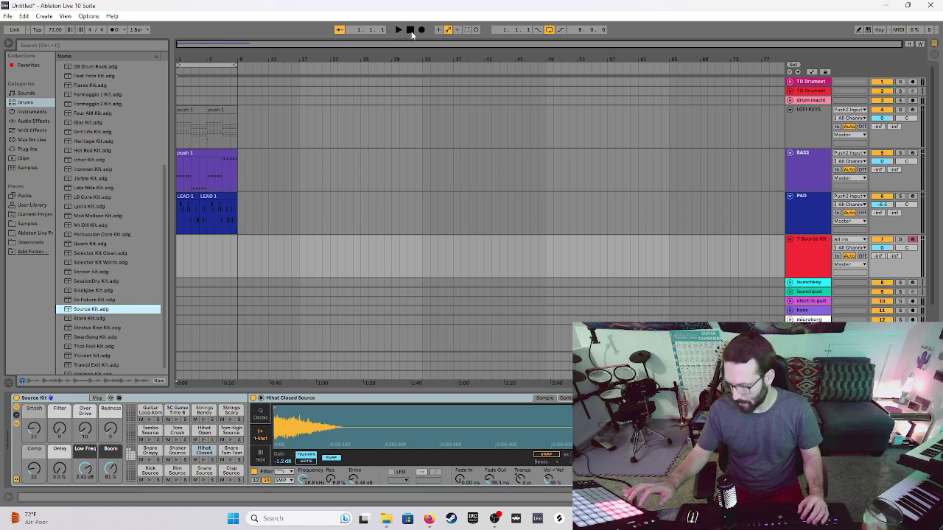
Record an eight-bar drum pattern with the Source Kit over the looped keys, bass and pad.
key(space)
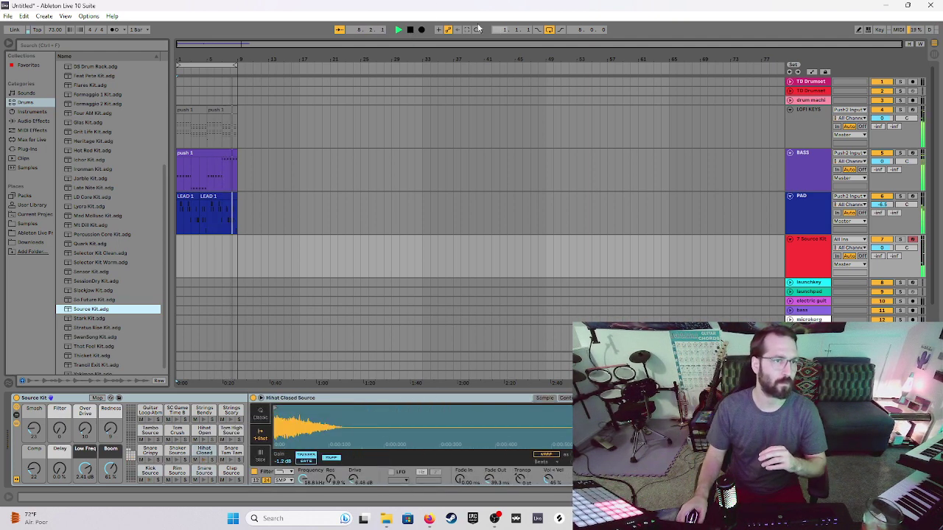
click(421, 29)
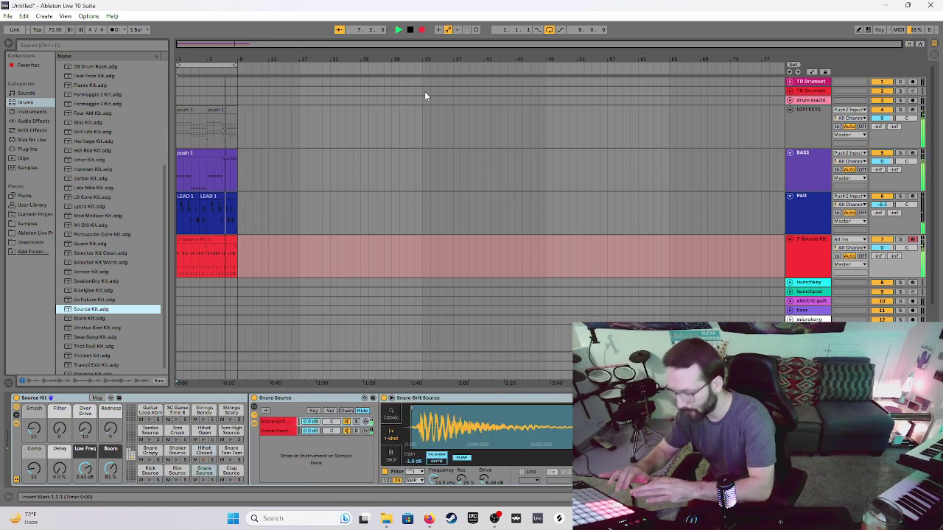
key(space)
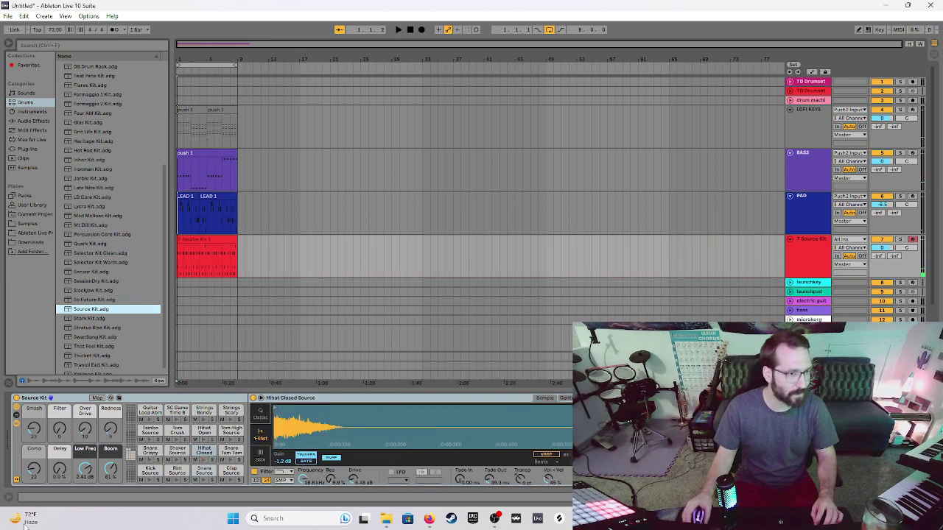
Play back the loop with the recorded drums, selecting all the drum clip's notes and inspecting the Source Kit devices.
click(200, 252)
key(space)
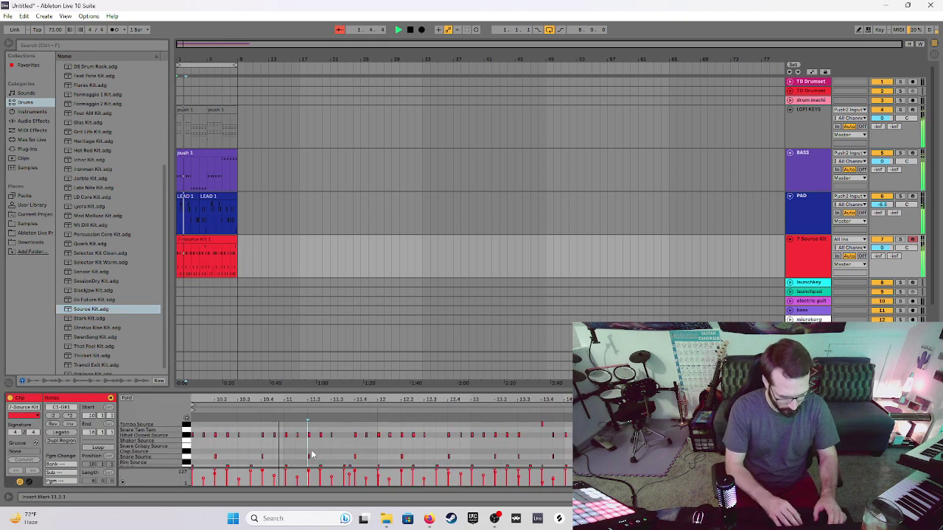
key(ctrl+a)
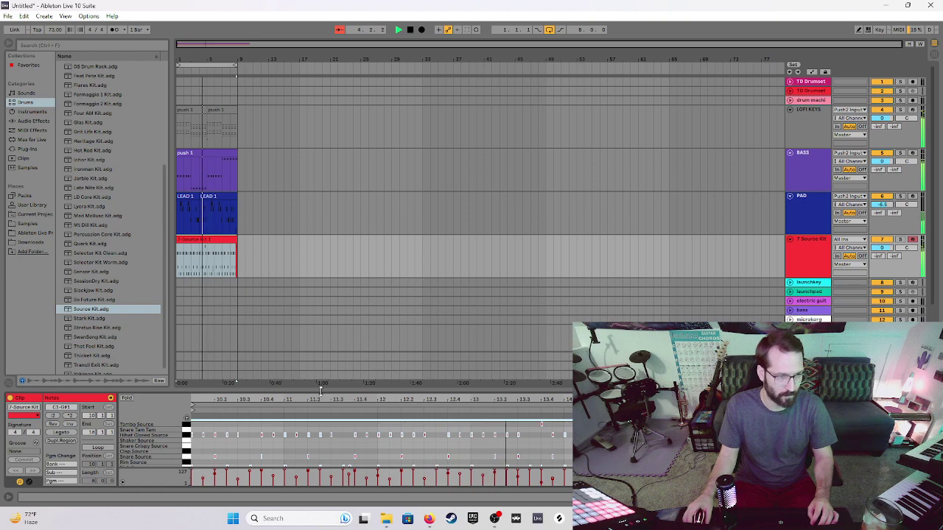
key(ctrl+alt+l)
click(555, 257)
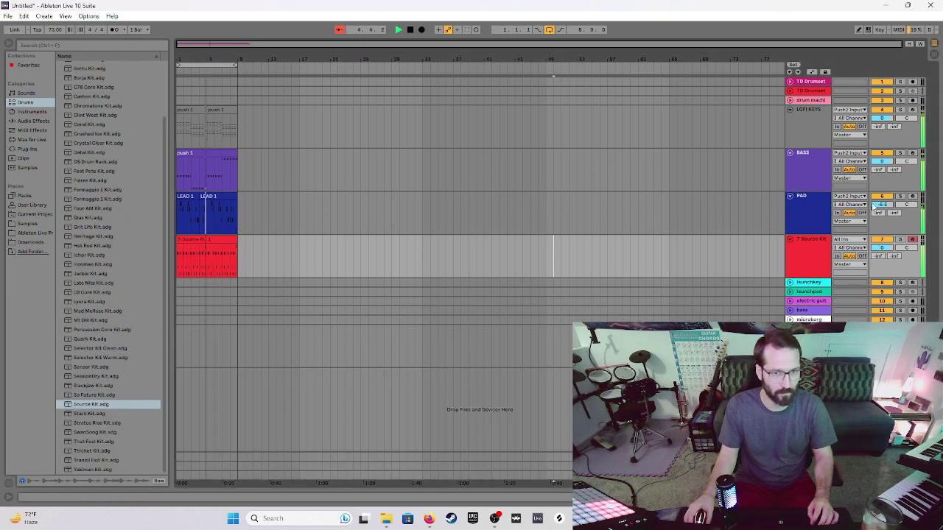
double_click(824, 256)
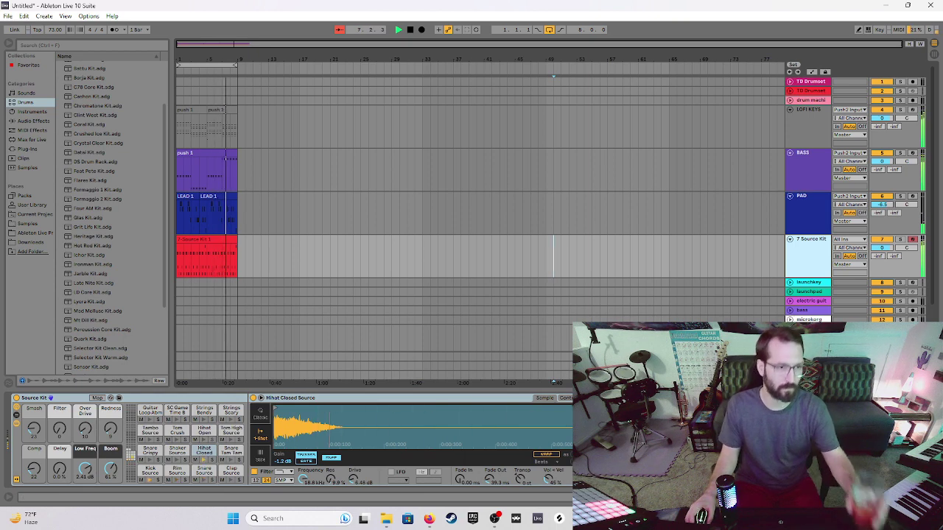
key(ctrl+alt+l)
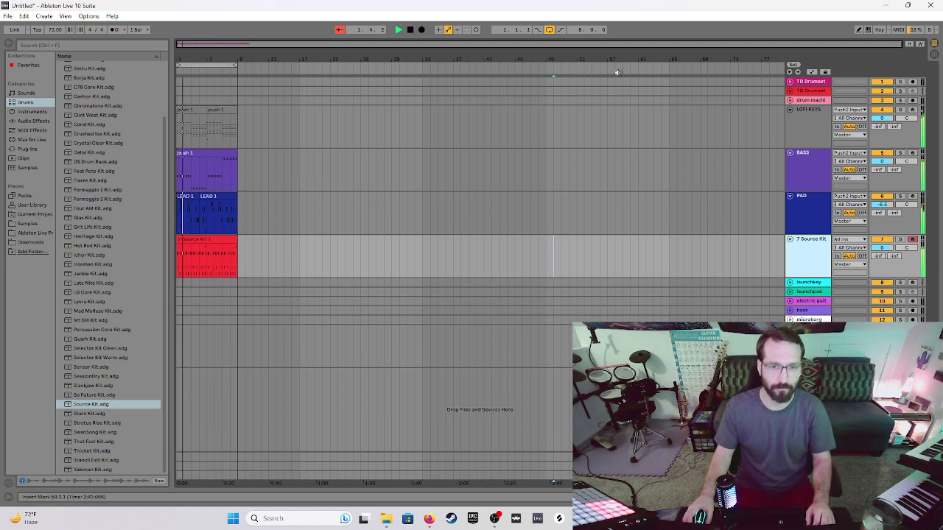
Duplicate the keys, bass, pad and drum clips three times and extend the loop to 32 bars.
click(300, 186)
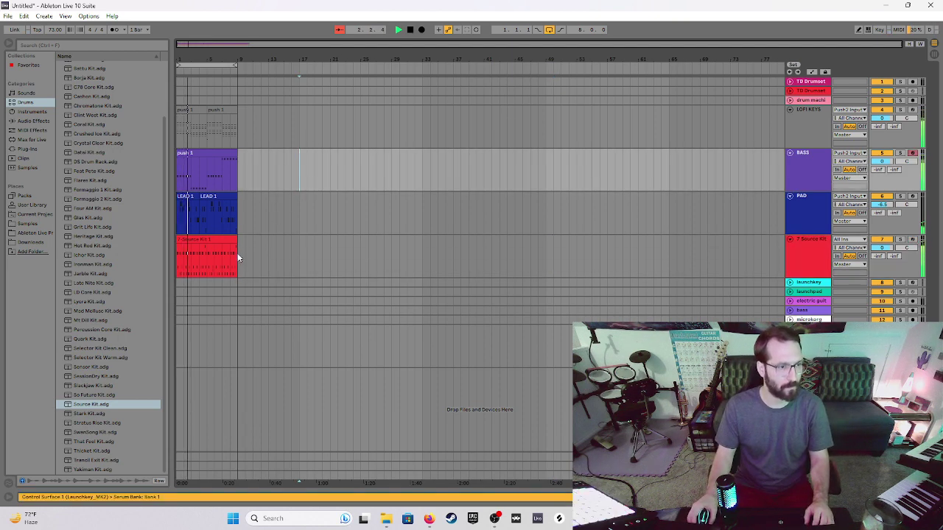
drag(237, 253, 156, 117)
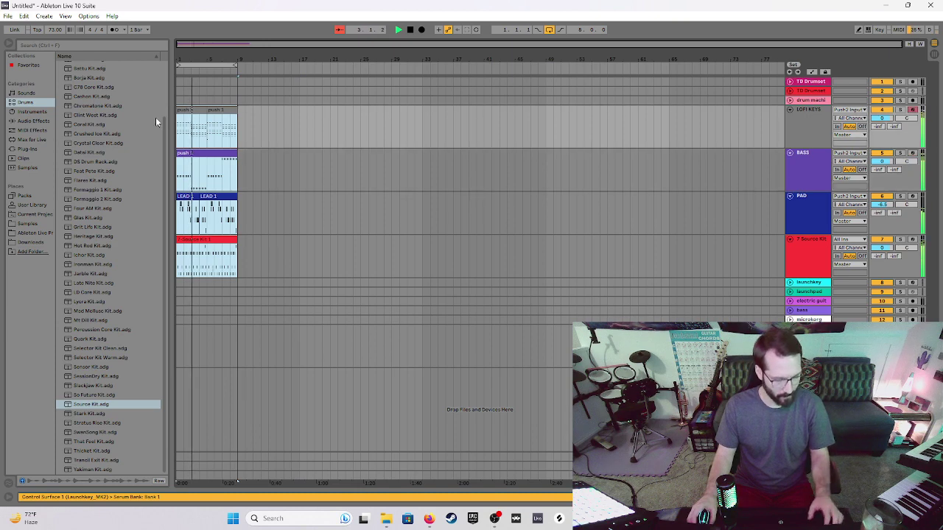
key(ctrl+d)
key(ctrl+d)
key(ctrl+d)
drag(237, 65, 422, 70)
click(554, 214)
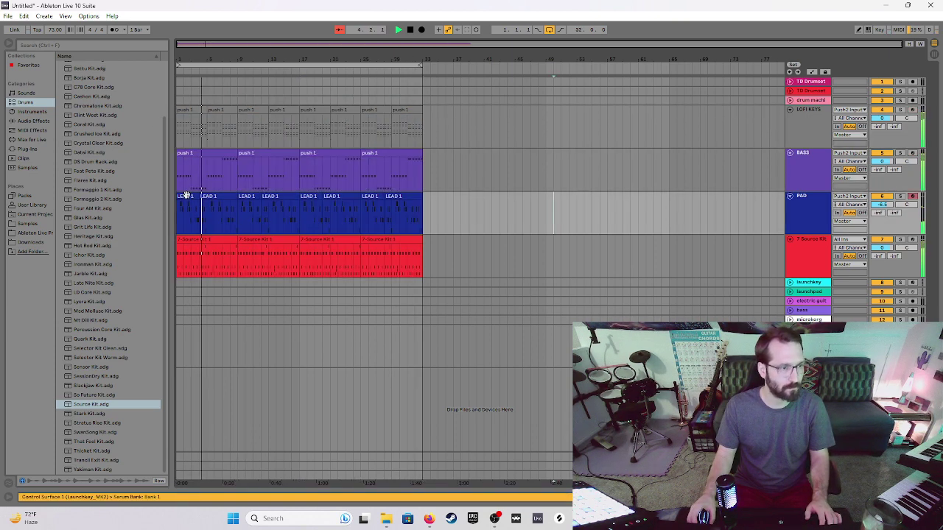
Delete the PAD clips from the first 16 bars of the arrangement.
click(187, 195)
key(Delete)
click(228, 196)
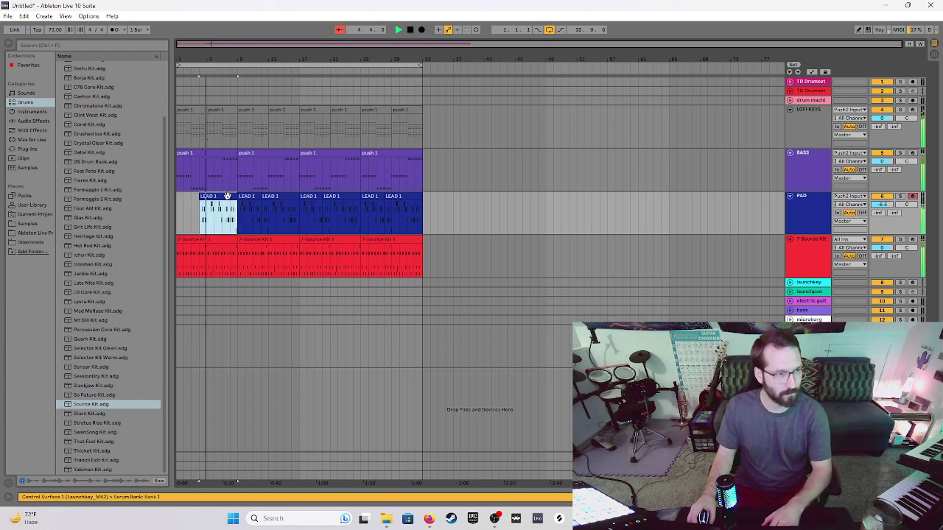
key(Delete)
click(250, 202)
key(Delete)
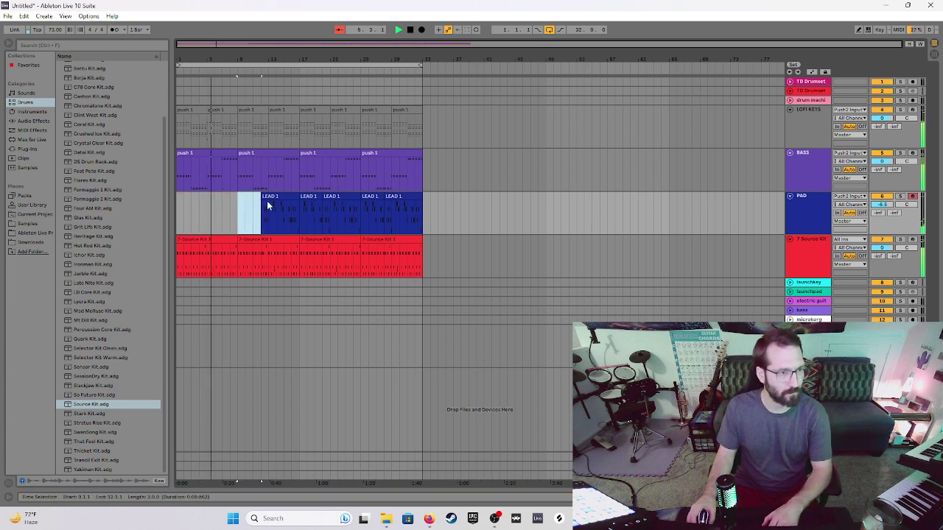
click(269, 201)
key(Delete)
click(801, 265)
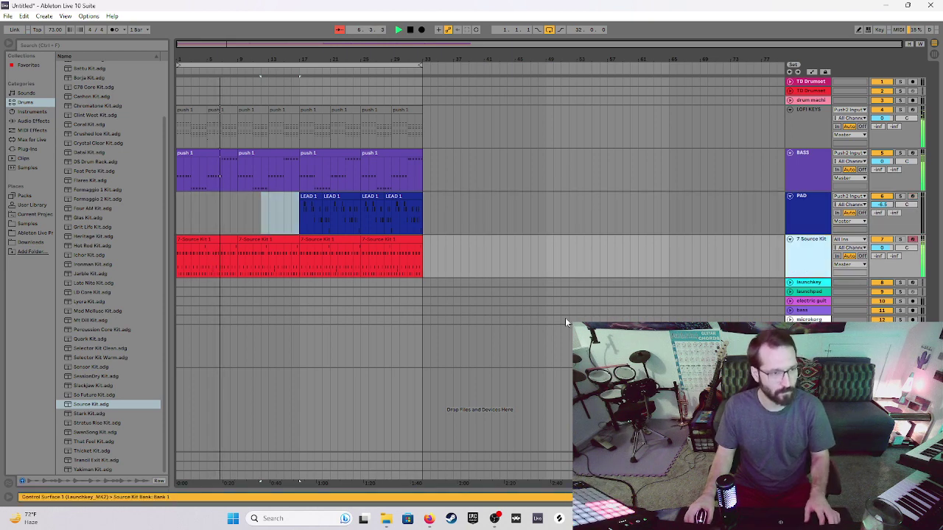
Duplicate the Source Kit drum track, clear the copy, and record an open hi-hat and tom pattern on it over the first eight bars.
key(ctrl+d)
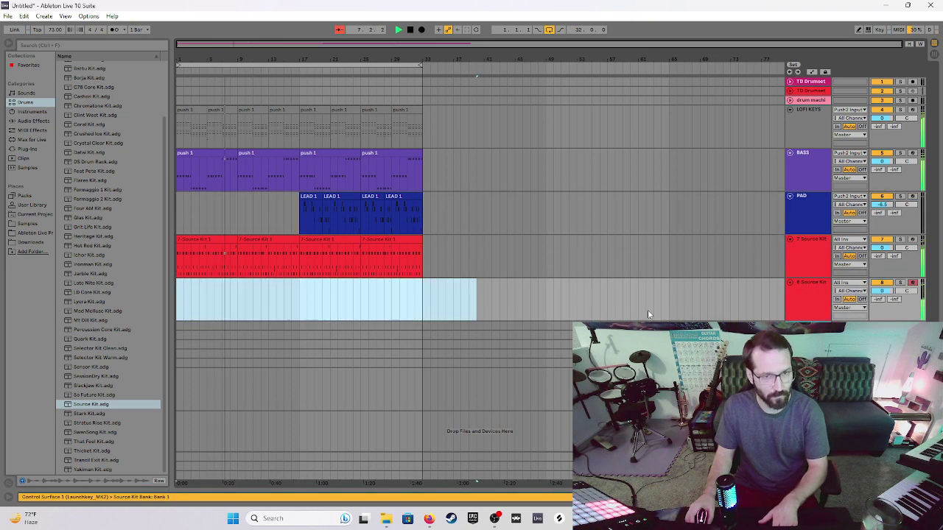
double_click(797, 308)
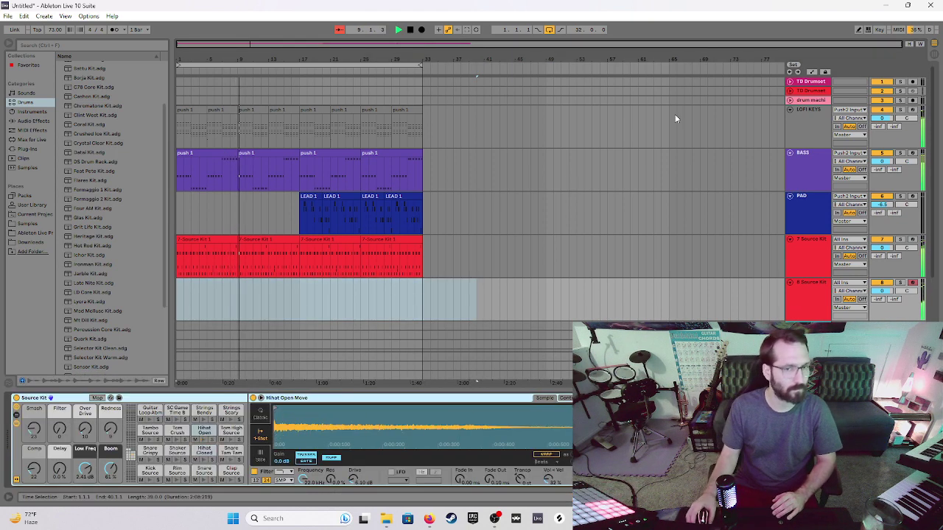
click(411, 29)
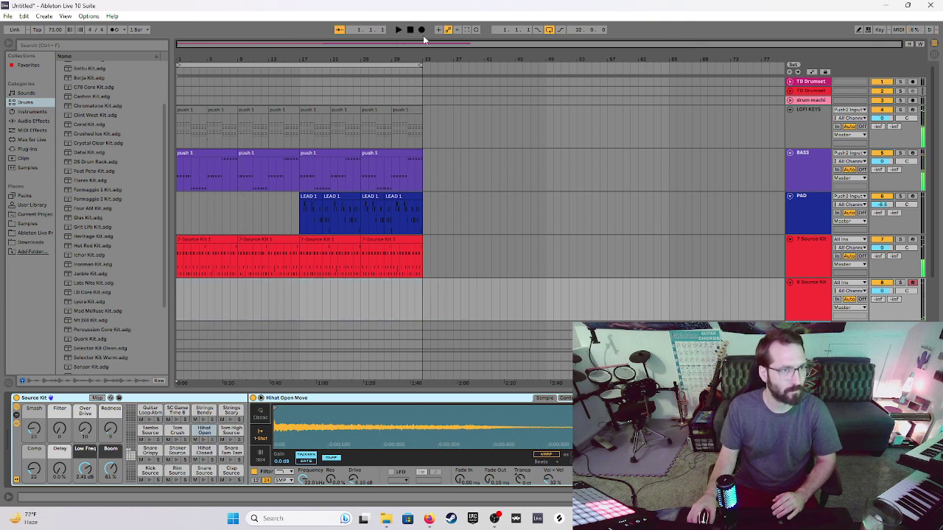
click(421, 31)
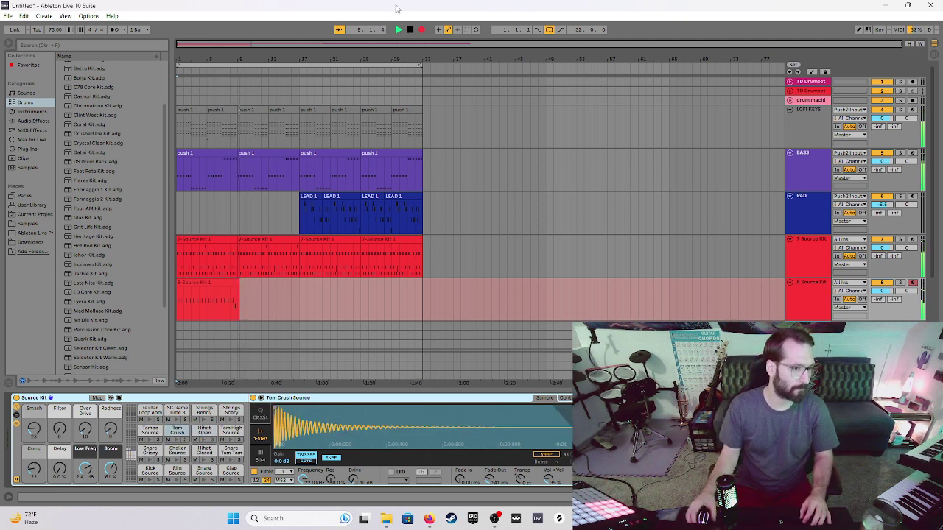
key(space)
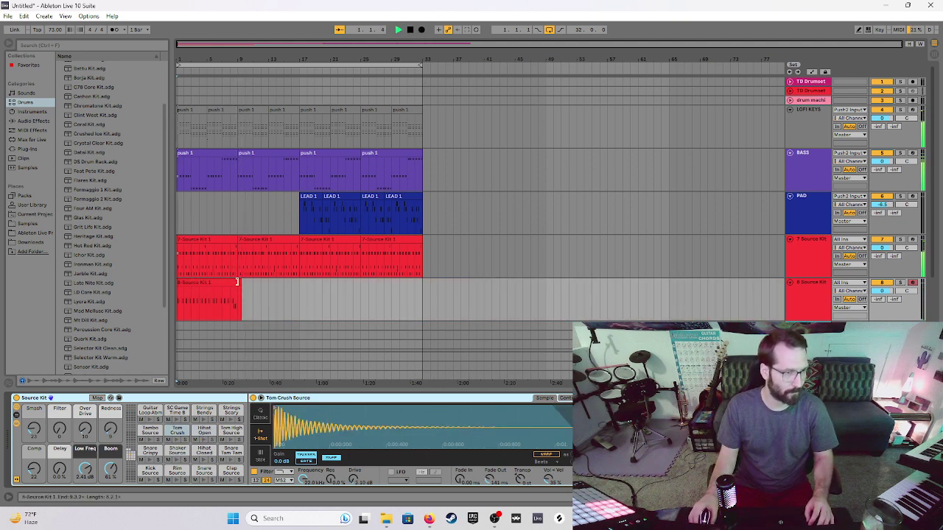
Trim the newly recorded hi-hat and tom clip to eight bars, select all its notes, and restart playback.
drag(236, 282, 233, 281)
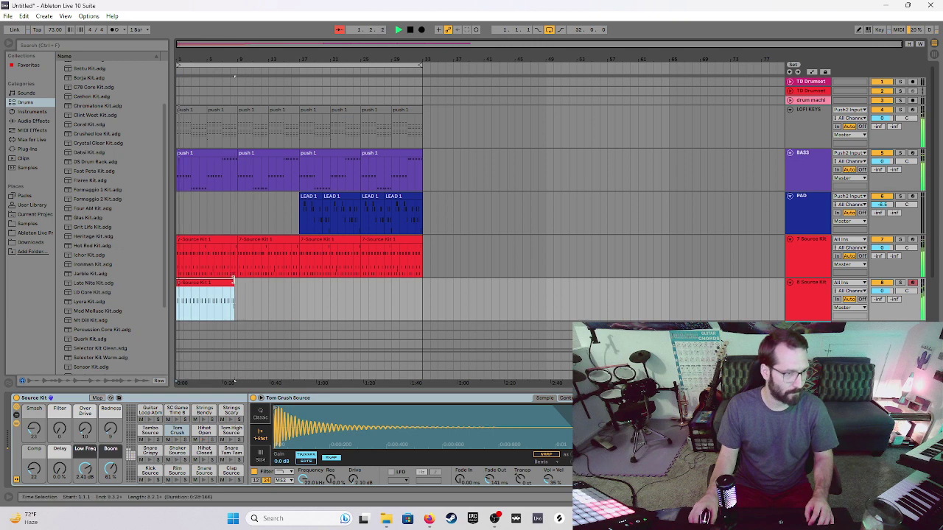
double_click(218, 295)
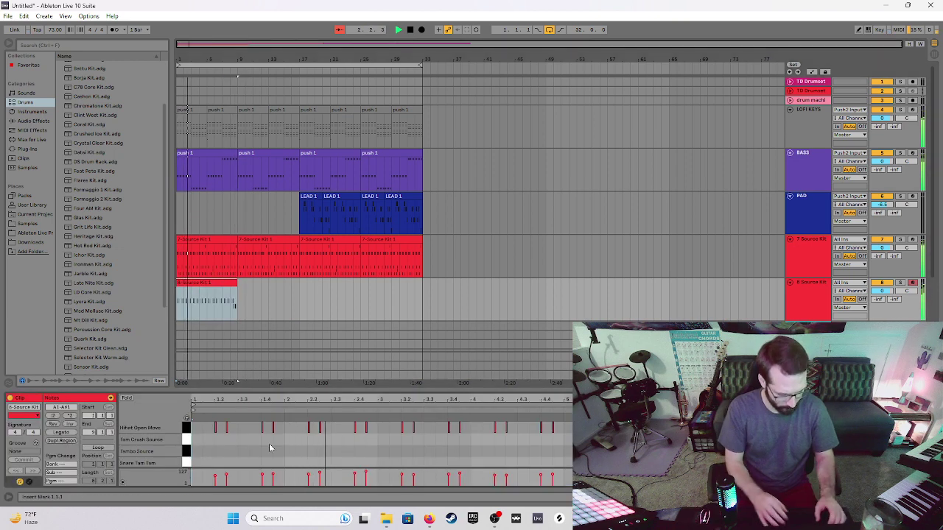
key(ctrl+a)
key(space)
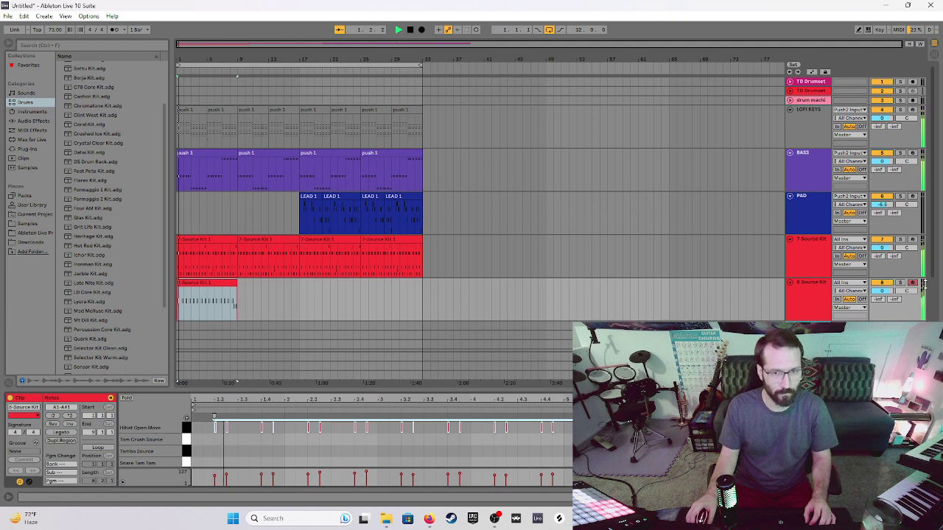
Lower the duplicate Source Kit track's volume to about -3.6 dB and collapse the clip view.
drag(882, 290, 882, 299)
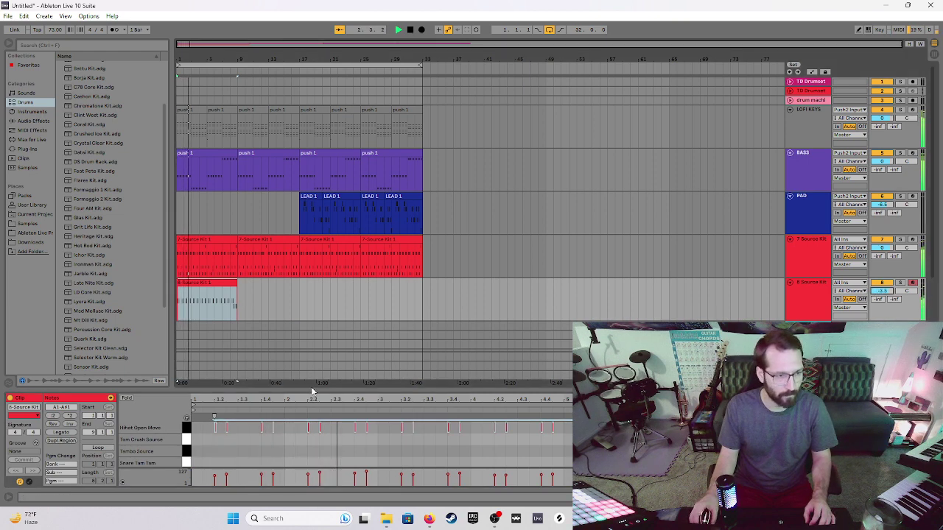
drag(307, 389, 307, 487)
click(455, 298)
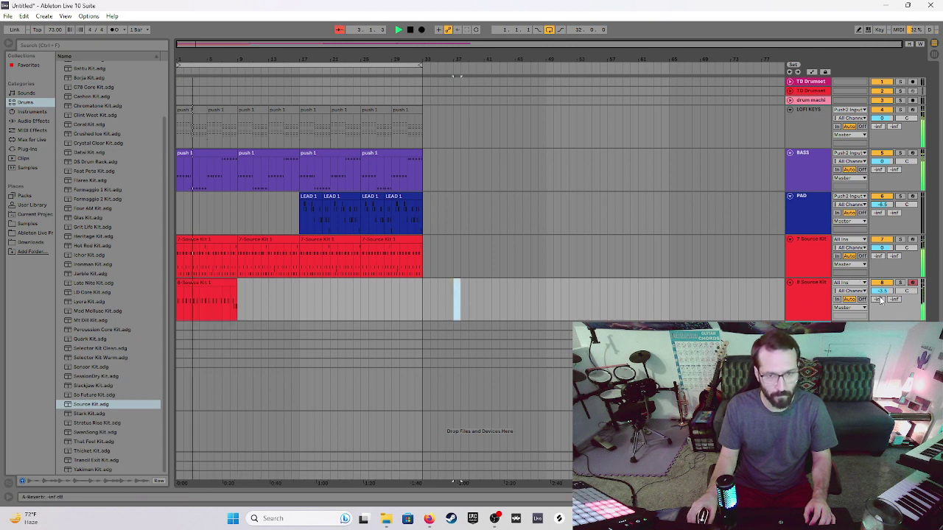
drag(882, 297, 881, 297)
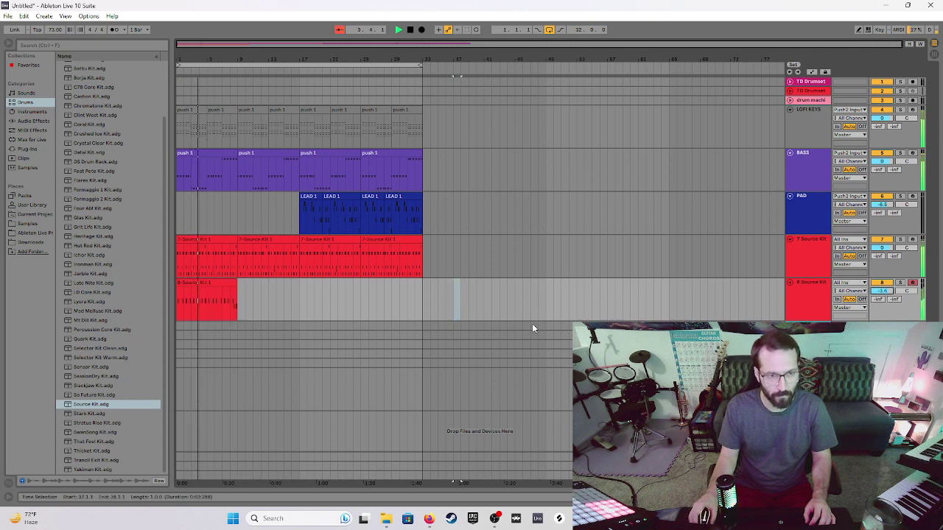
click(437, 299)
click(262, 296)
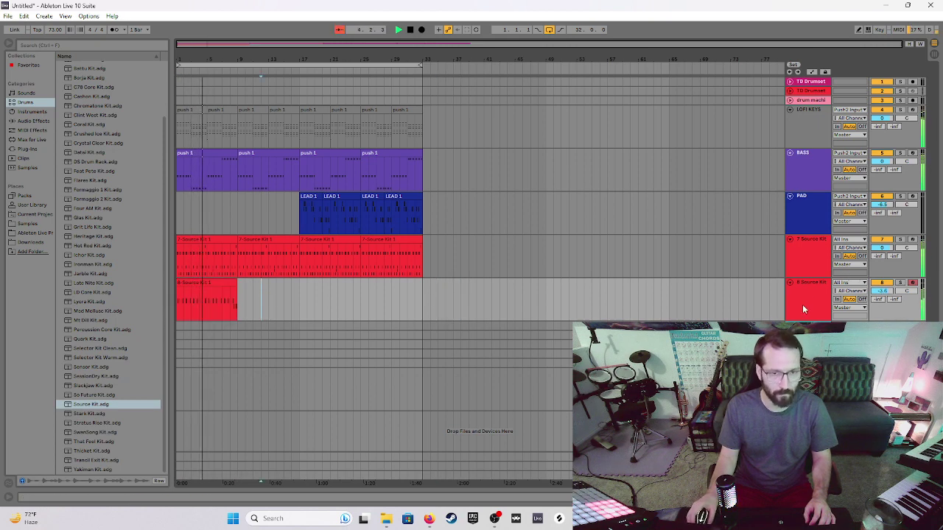
Rename the original Source Kit track as DRUMS.
click(796, 263)
key(ctrl+r)
text(DRUMS)
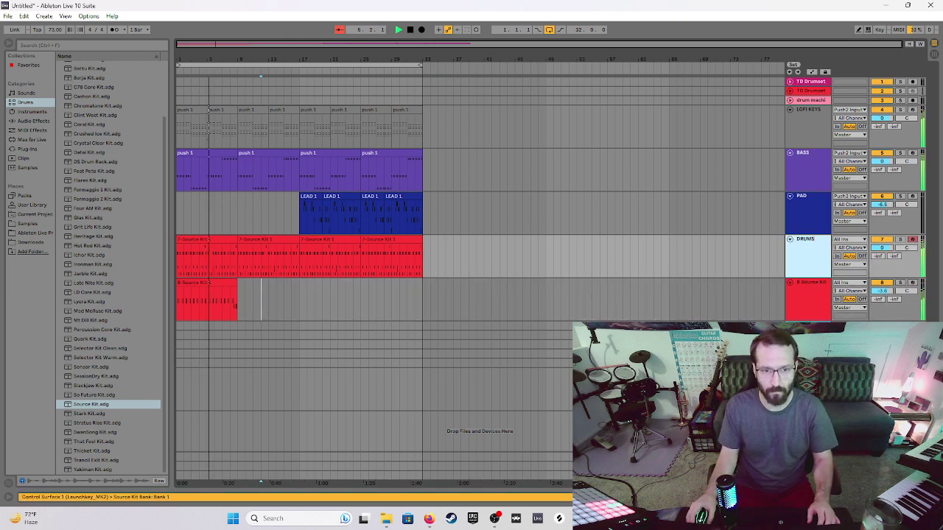
key(Tab)
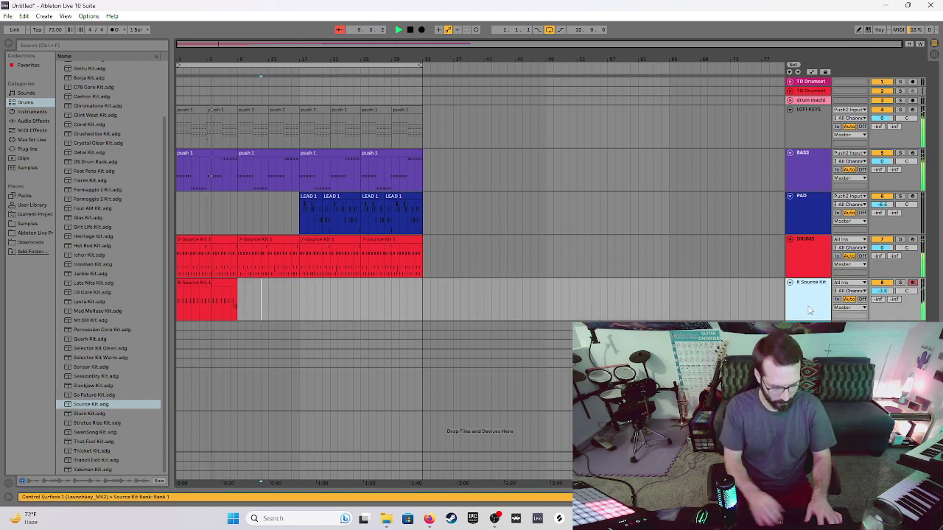
Name the duplicate drum track "open hats and extra toms".
text(XTRA C)
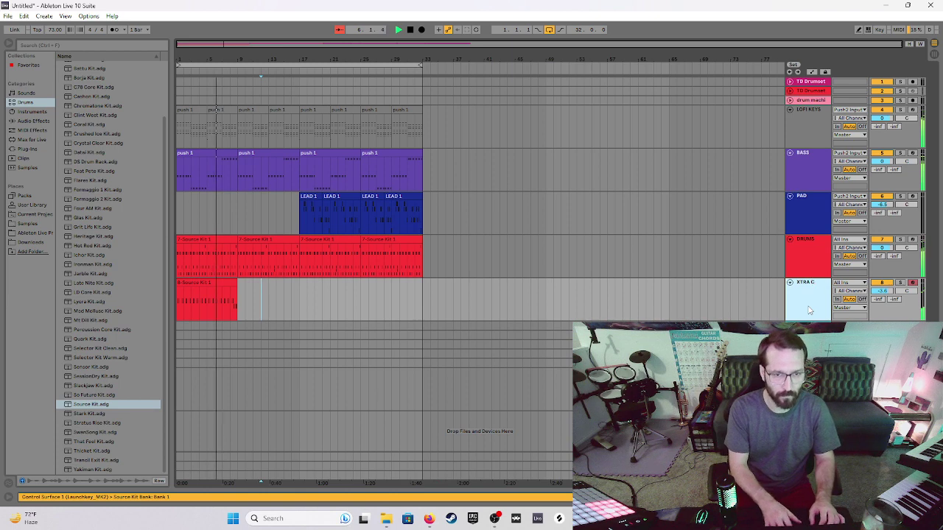
key(Return)
key(ctrl+r)
text(ope)
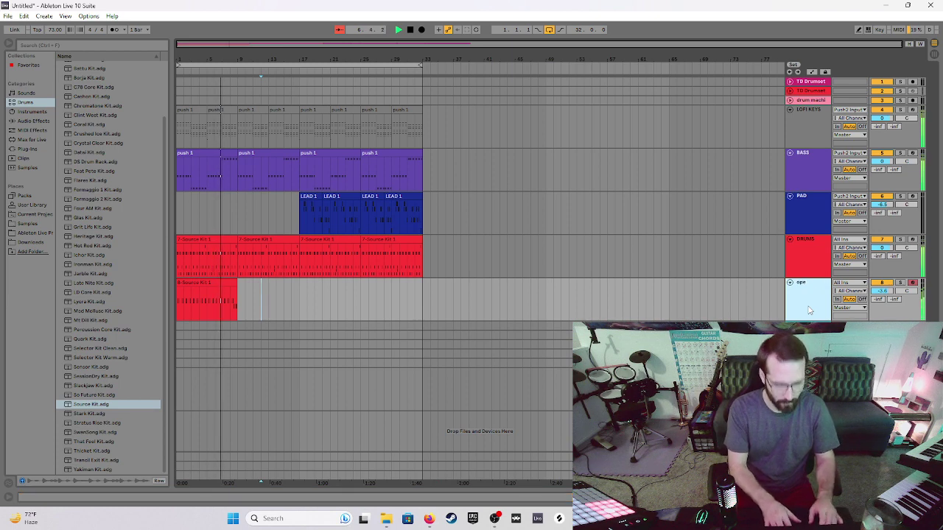
text(n hats and)
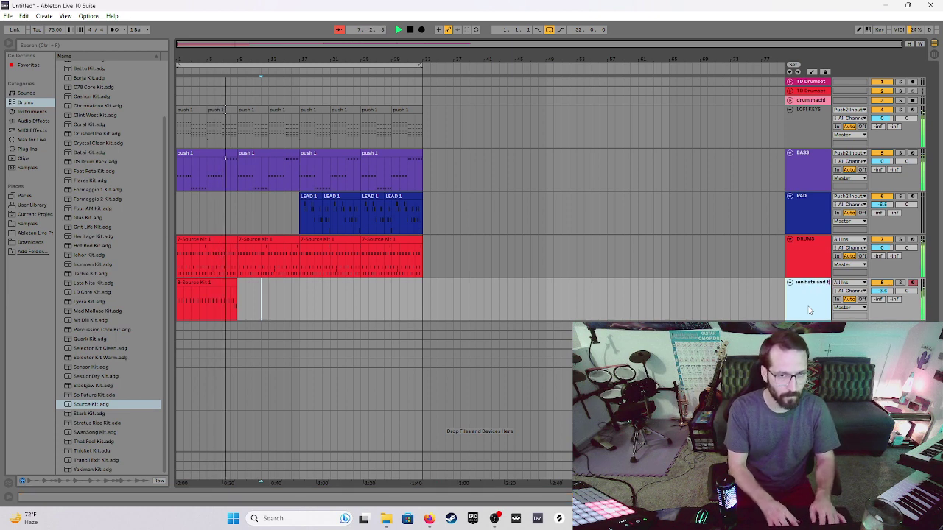
text( ext)
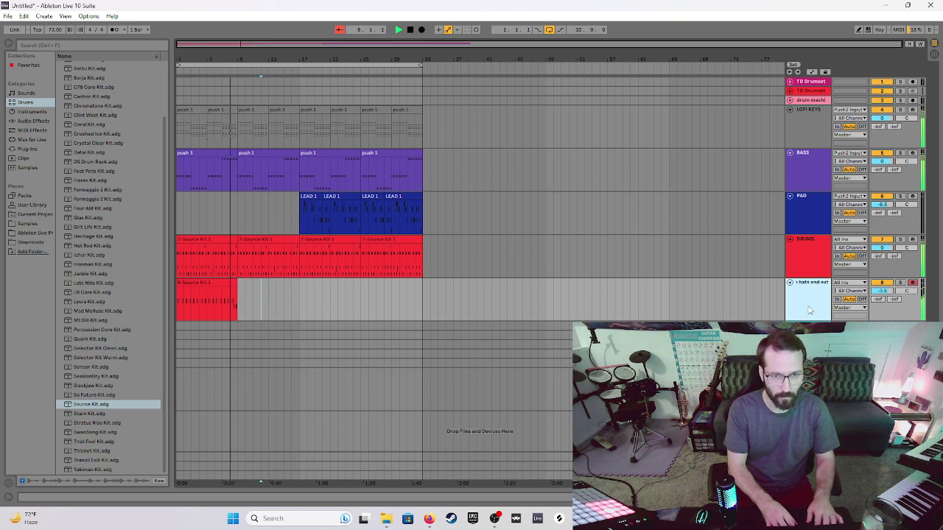
text(ra toms)
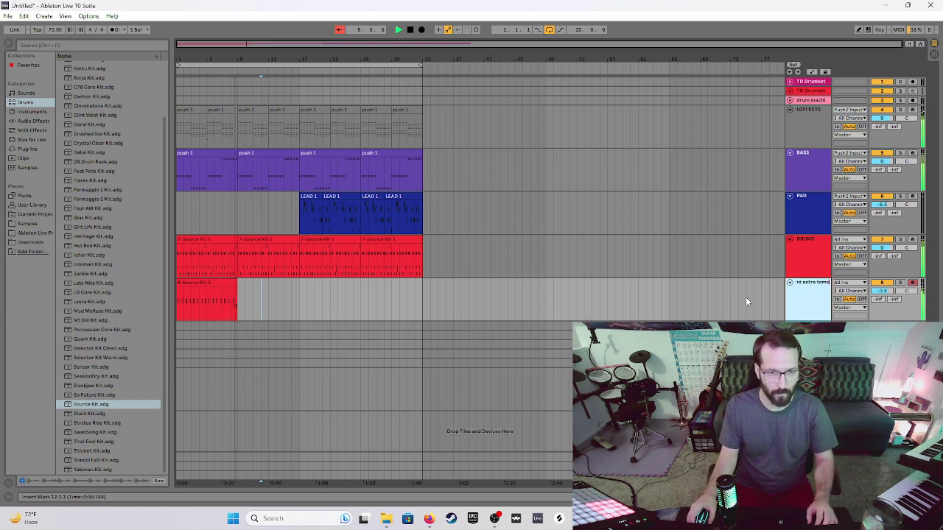
key(Return)
Arrange the open-hat and tom clip so it plays only in bars 9–16 and 25–32.
click(274, 298)
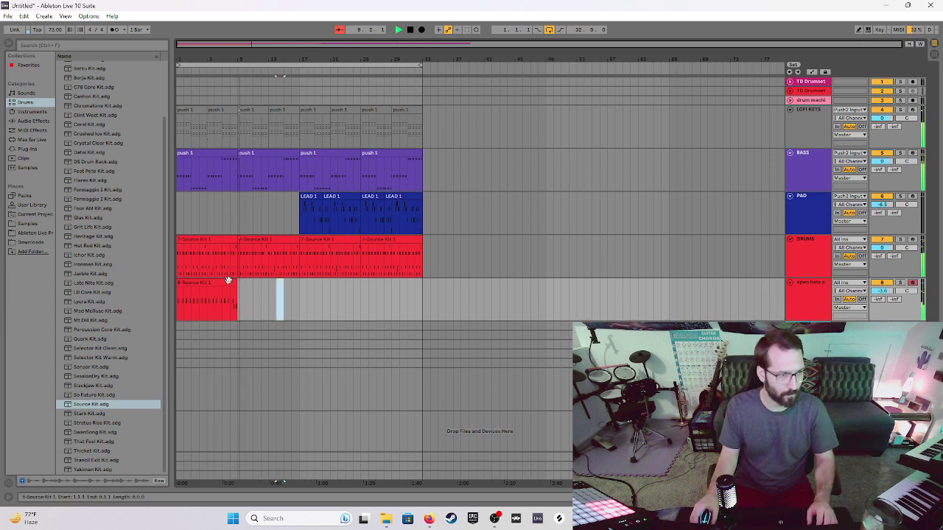
click(222, 282)
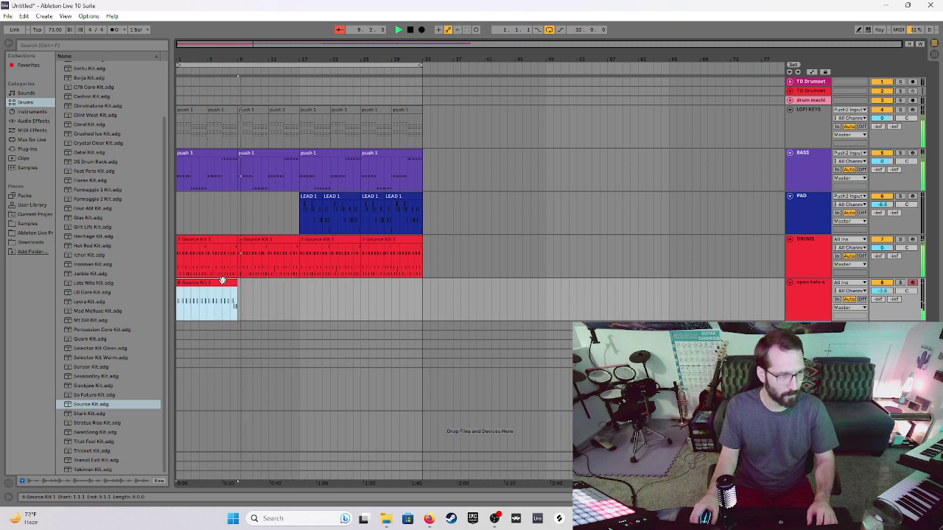
click(200, 291)
click(200, 281)
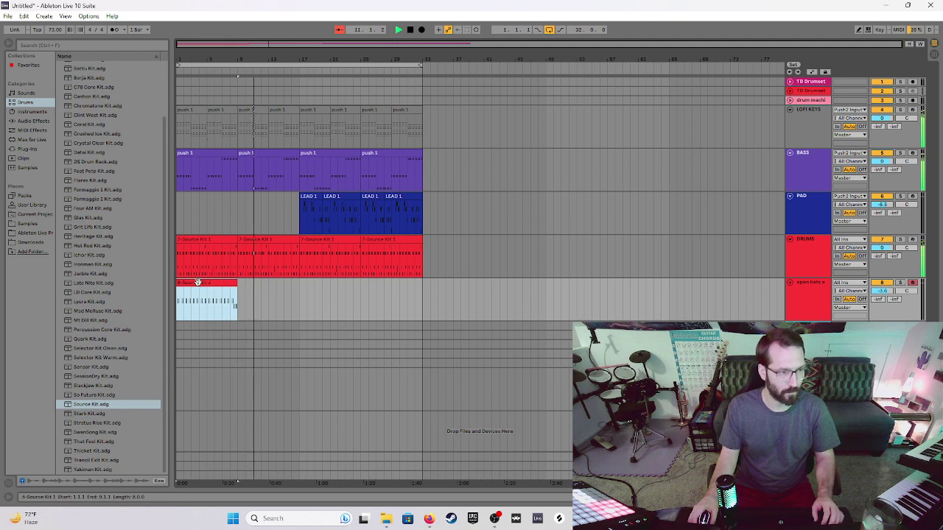
drag(199, 282, 375, 298)
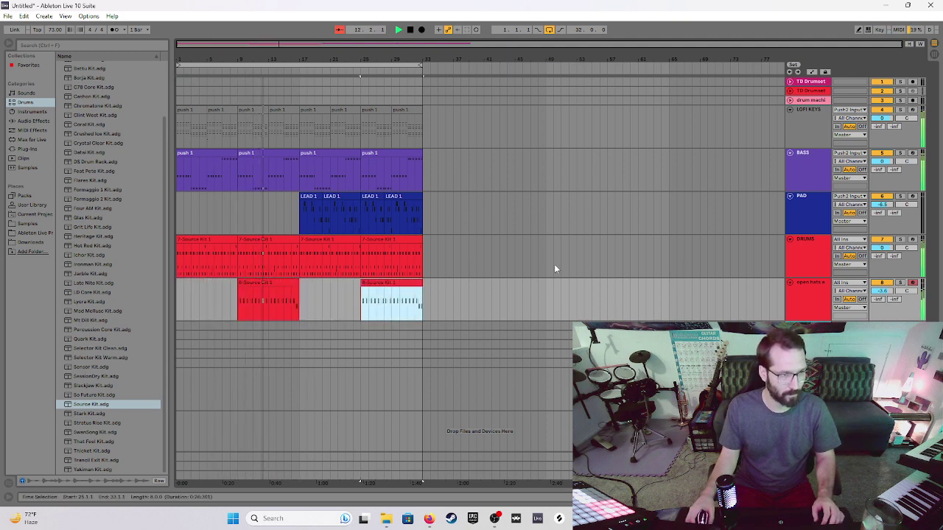
Listen to the arrangement, lower the open-hats track's volume to -5.0 dB, and stop playback.
click(316, 297)
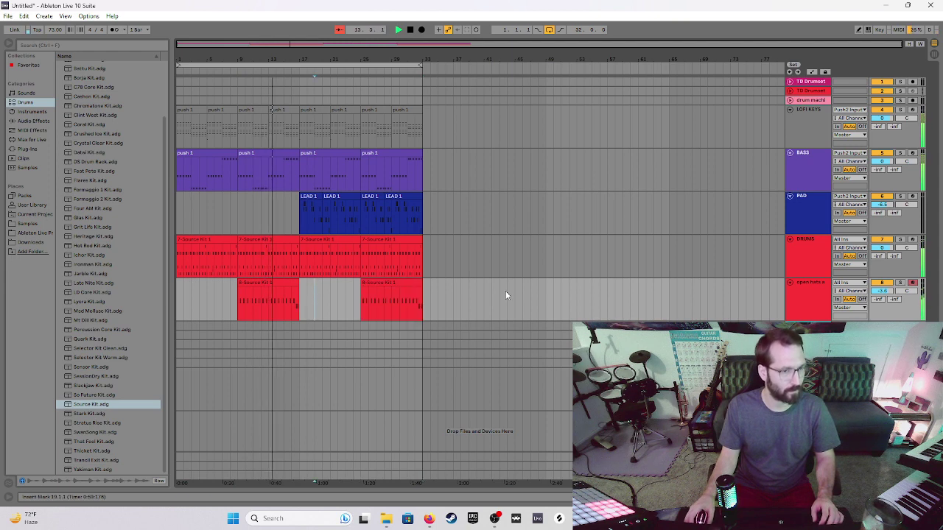
click(423, 293)
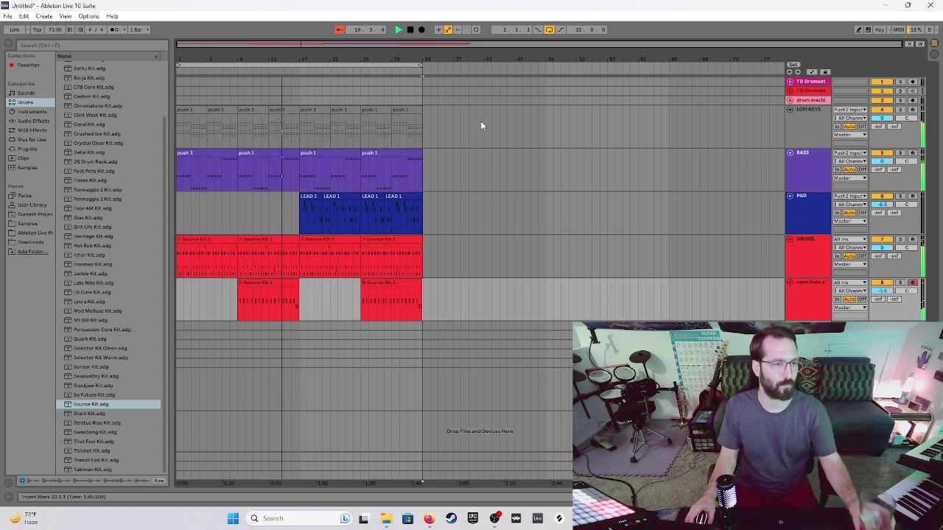
click(411, 29)
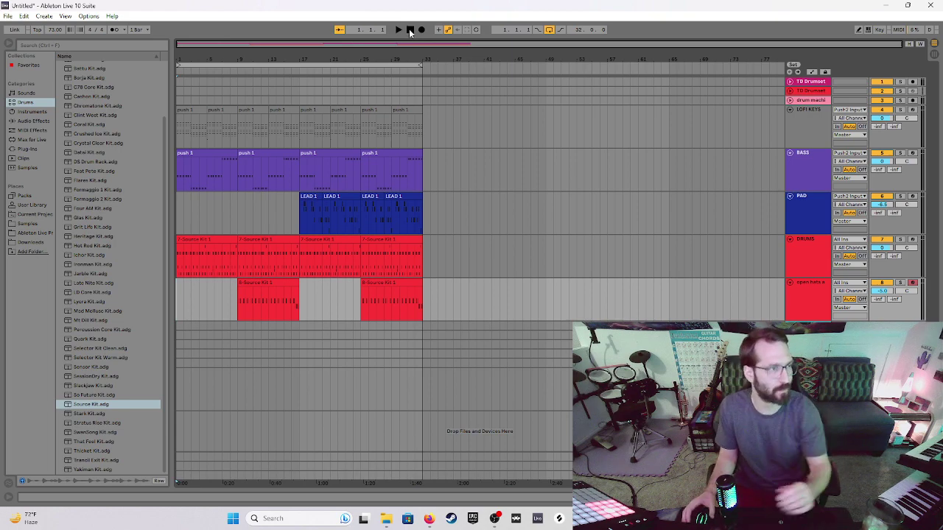
Save the Live Set in the 2023 folder as "20 minute beat project prod" followed by the producer's name, 1.92 and 7.24.23.
key(ctrl+s)
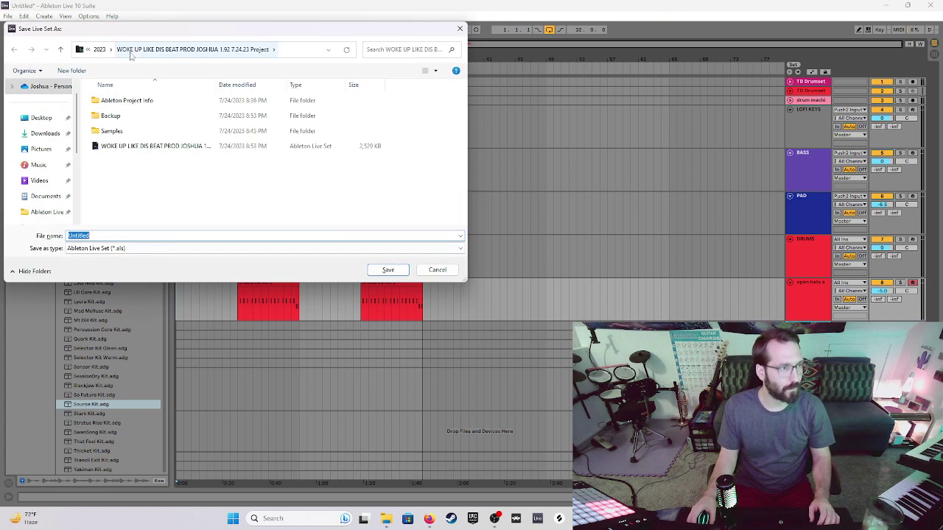
click(61, 49)
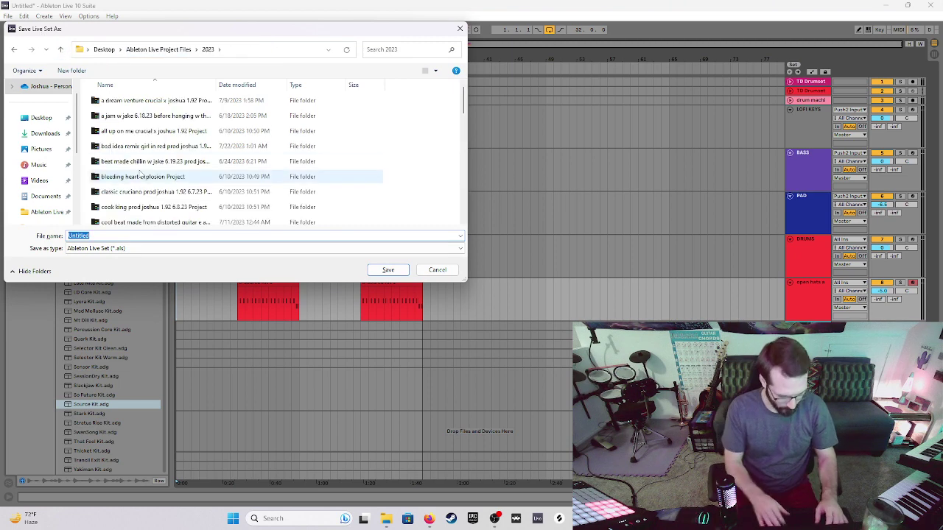
text(20 min)
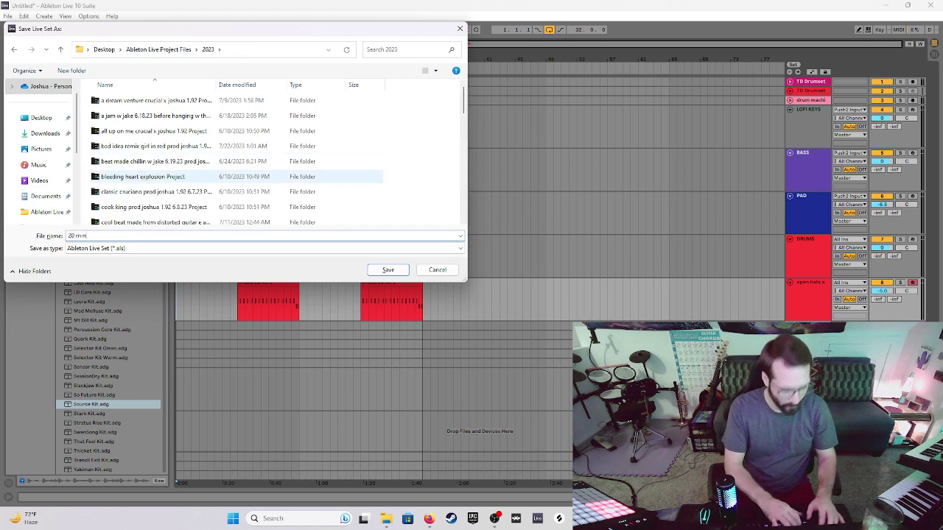
text(ute beat project prod joshua 1.92 7.24.23)
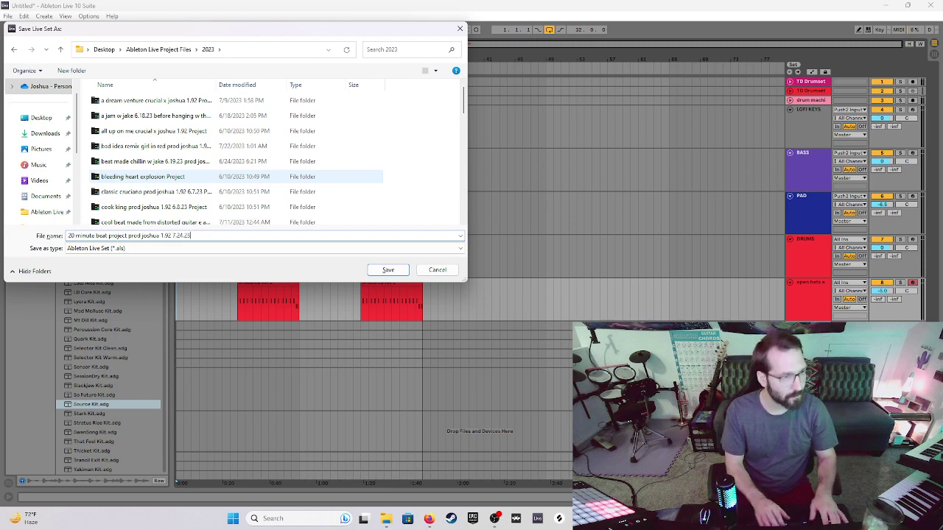
key(Return)
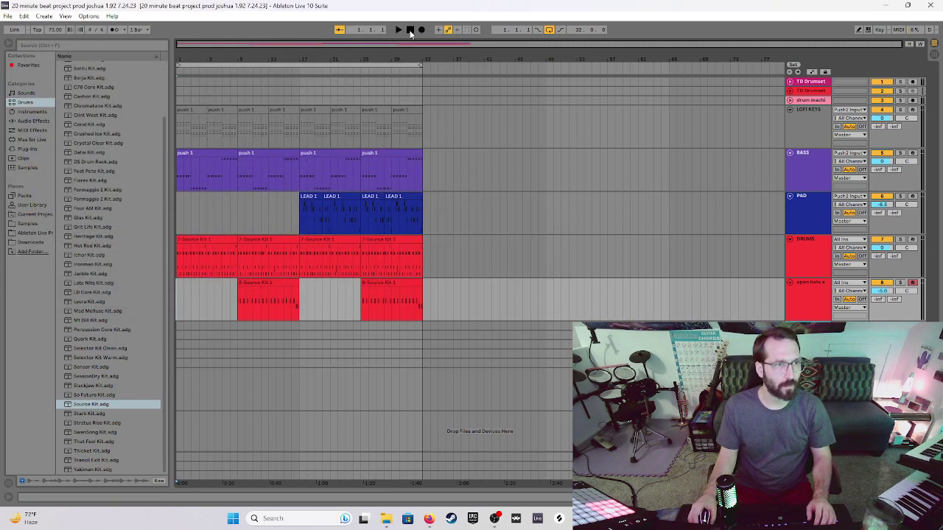
During playback, deactivate the Hihat Closed Source notes and the Tambo Source note in the first DRUMS clip.
key(space)
double_click(210, 238)
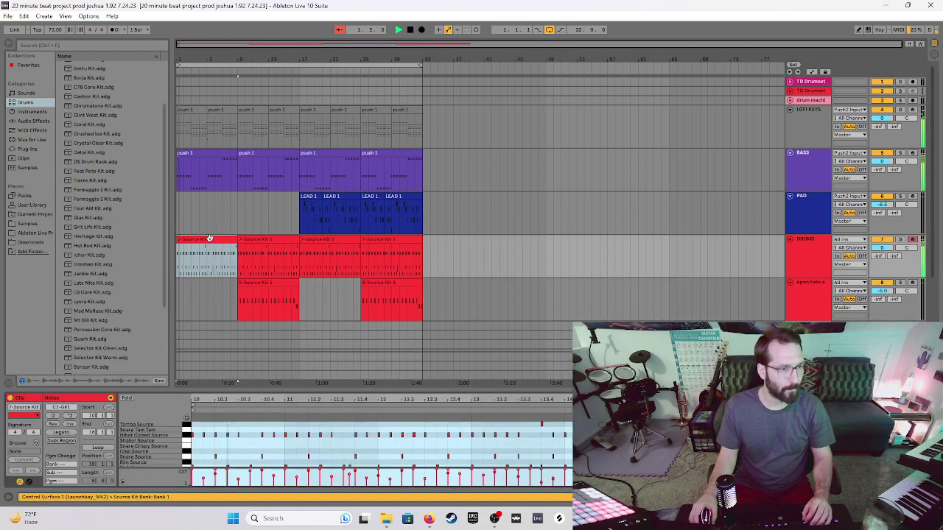
drag(402, 395, 403, 242)
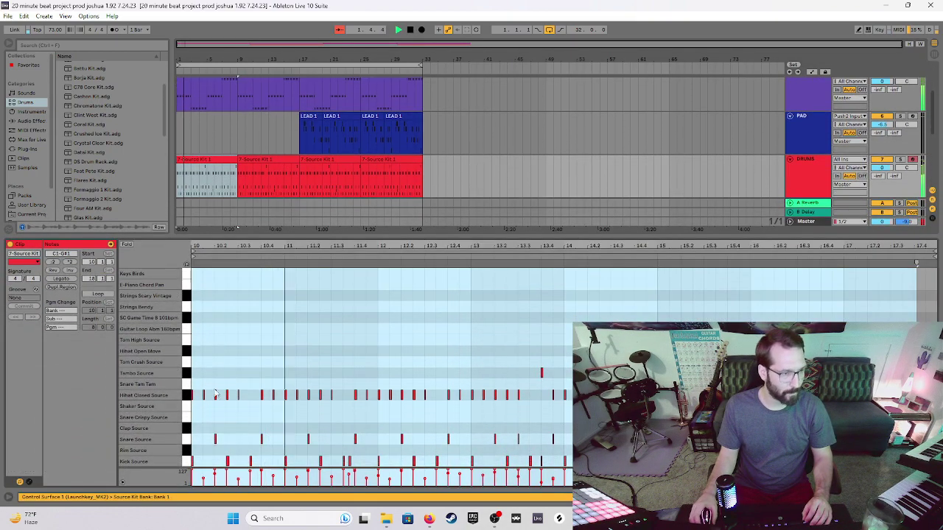
click(188, 395)
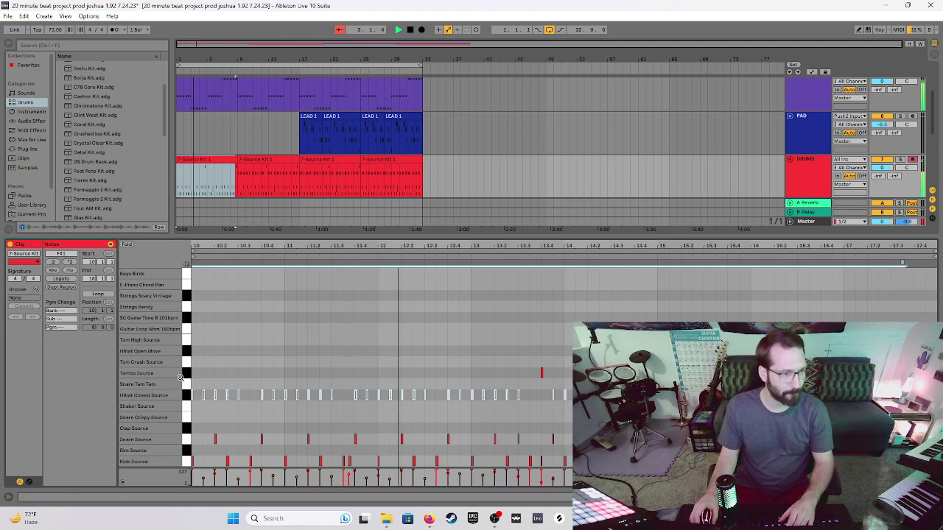
click(542, 373)
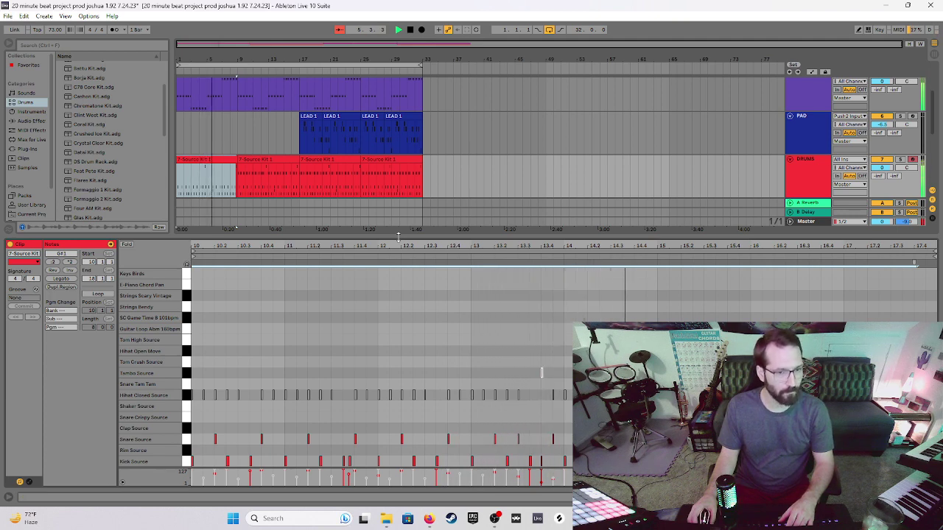
Move the open-hats clip at bars 9–16 to bars 17–24.
drag(398, 236, 406, 476)
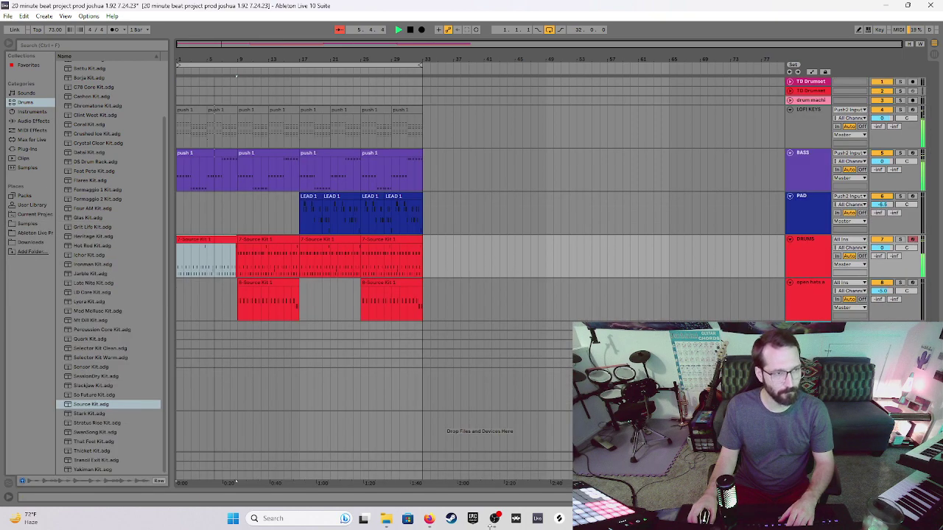
click(229, 311)
click(277, 288)
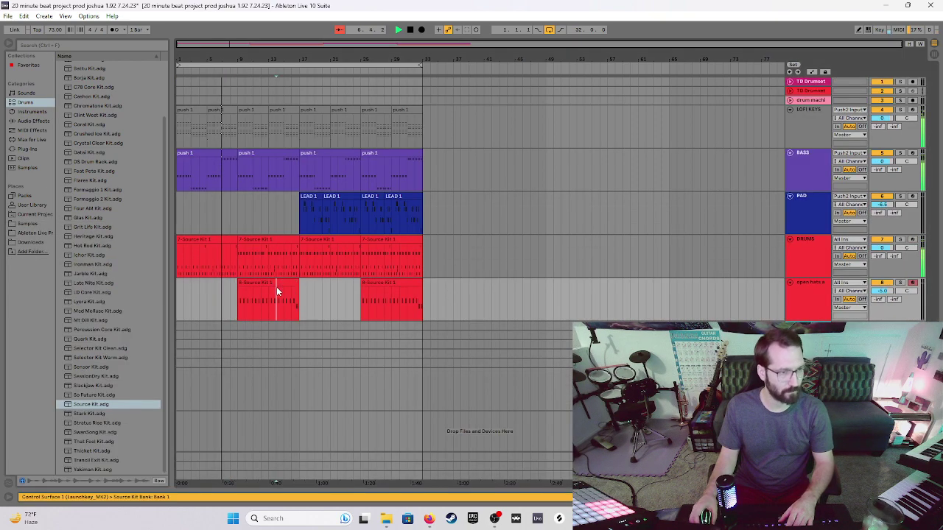
click(264, 283)
drag(264, 283, 315, 297)
click(270, 295)
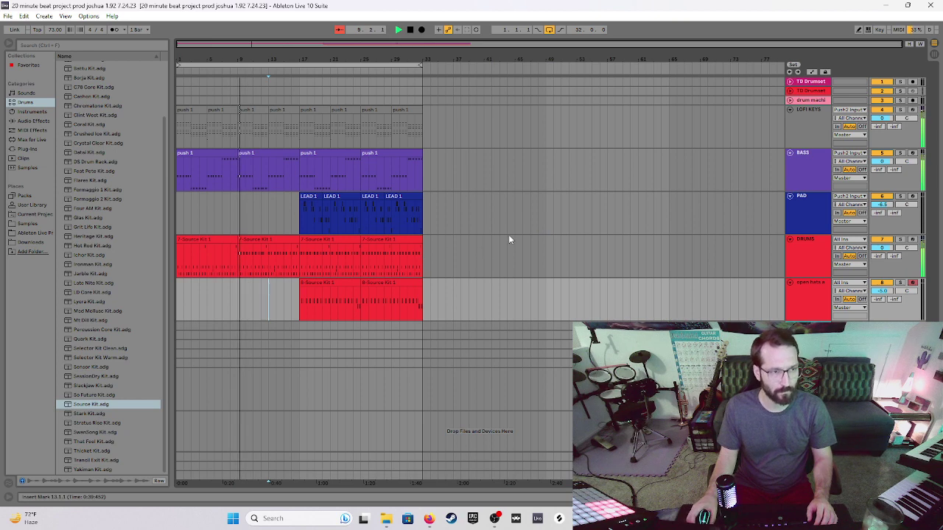
Duplicate the BASS track and delete all the clips on the copy.
click(803, 173)
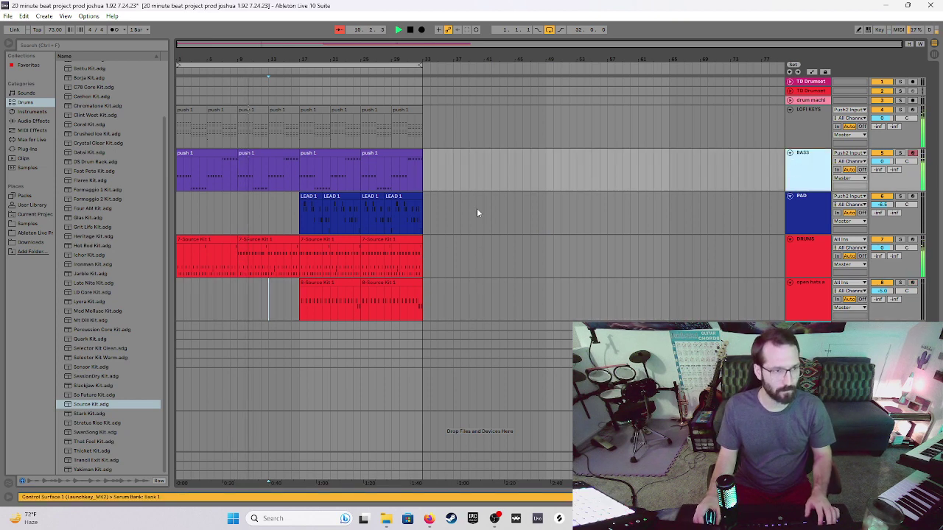
key(ctrl+d)
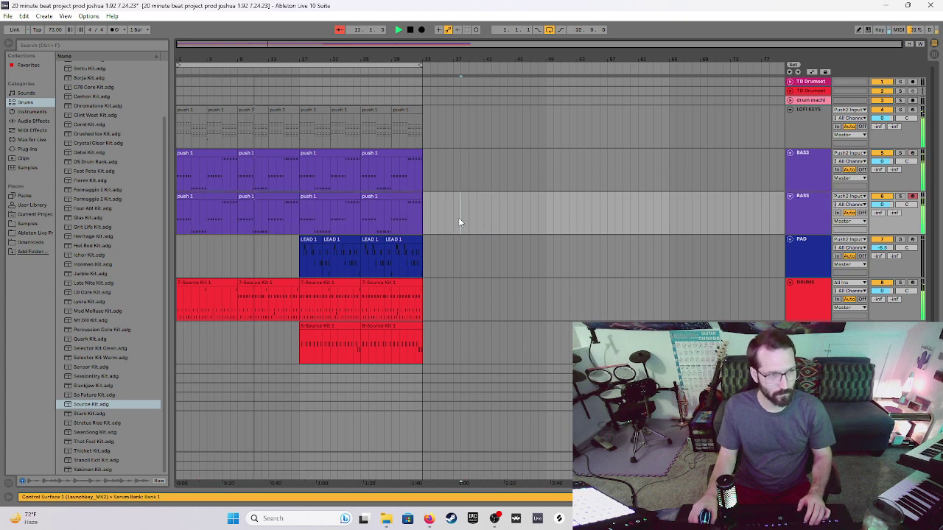
drag(459, 217, 2, 220)
key(Delete)
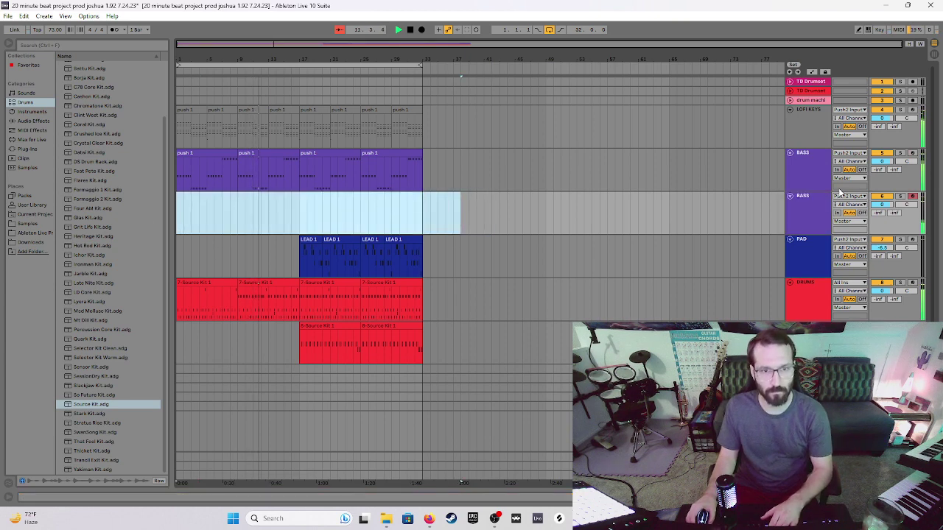
Load the "Rob Late - KEYS - Raindrop" preset from the GRAVITY bank in Serum on the duplicated BASS track.
click(818, 209)
right_click(818, 210)
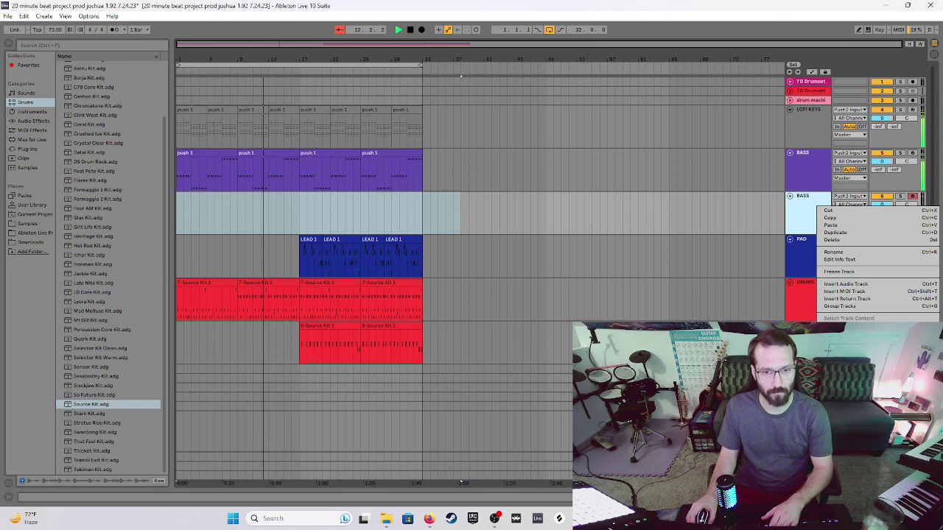
key(Escape)
double_click(807, 210)
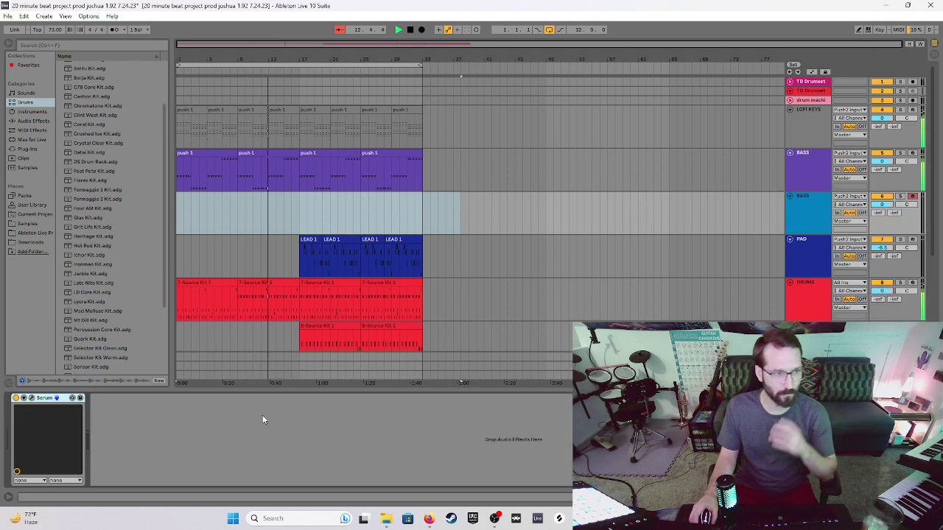
click(33, 399)
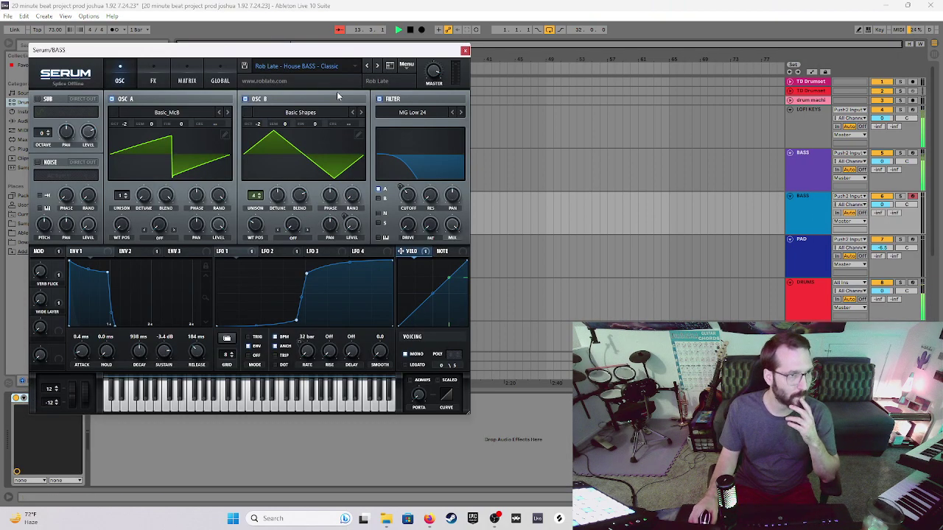
click(354, 67)
mouse_move(335, 163)
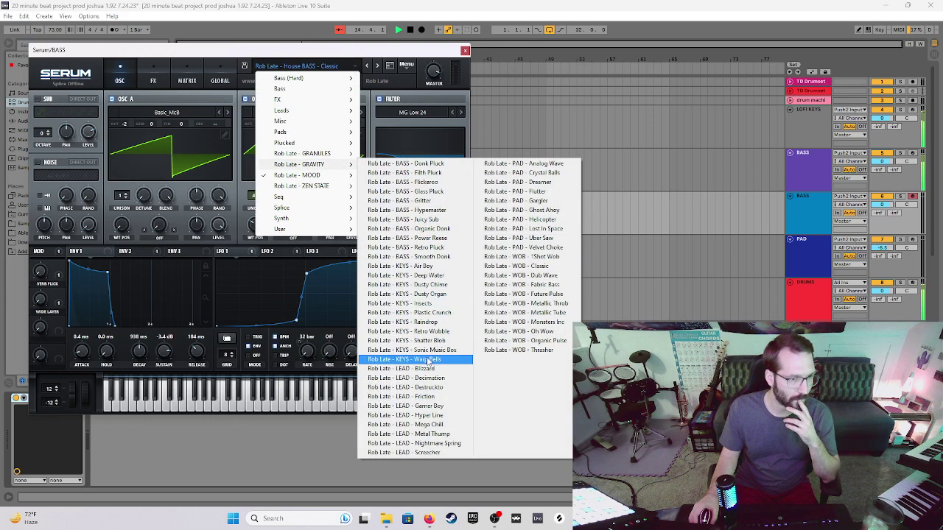
click(413, 322)
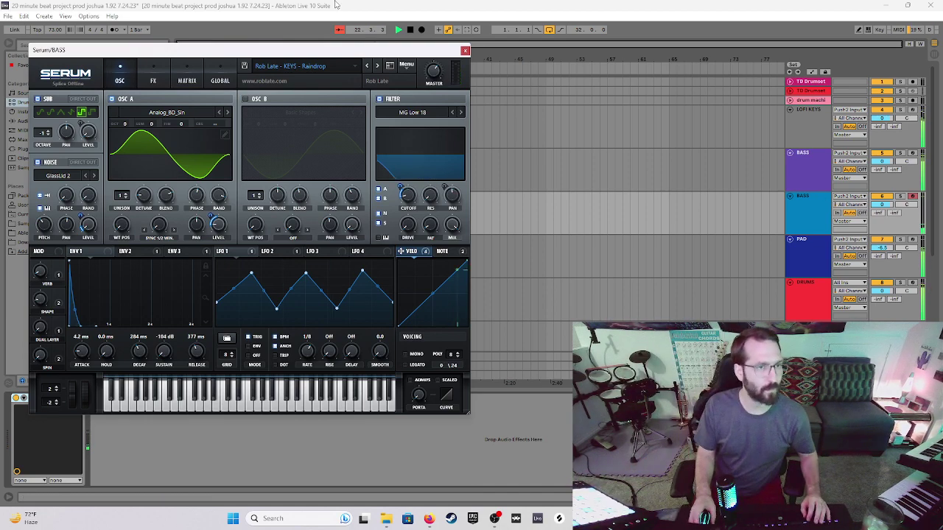
click(465, 51)
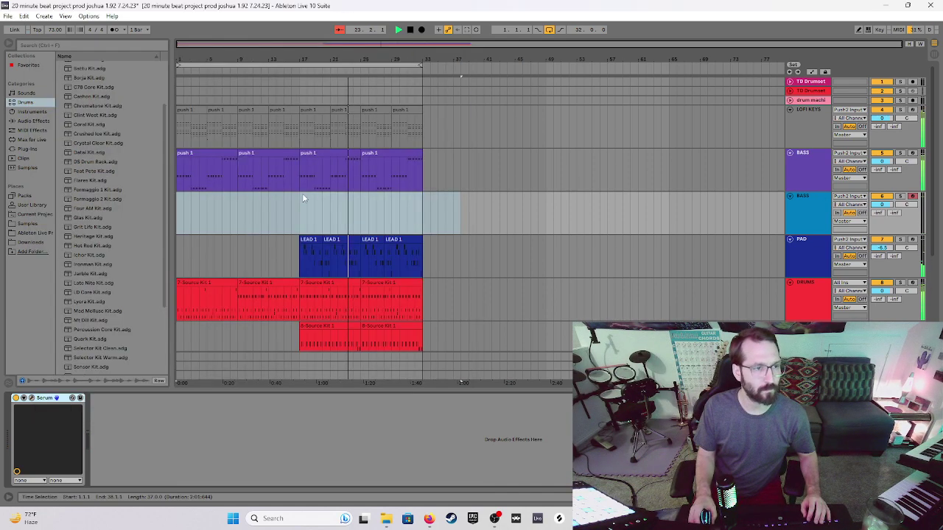
Stop playback and record a new MIDI part on the duplicated BASS track over the 32-bar loop.
double_click(410, 30)
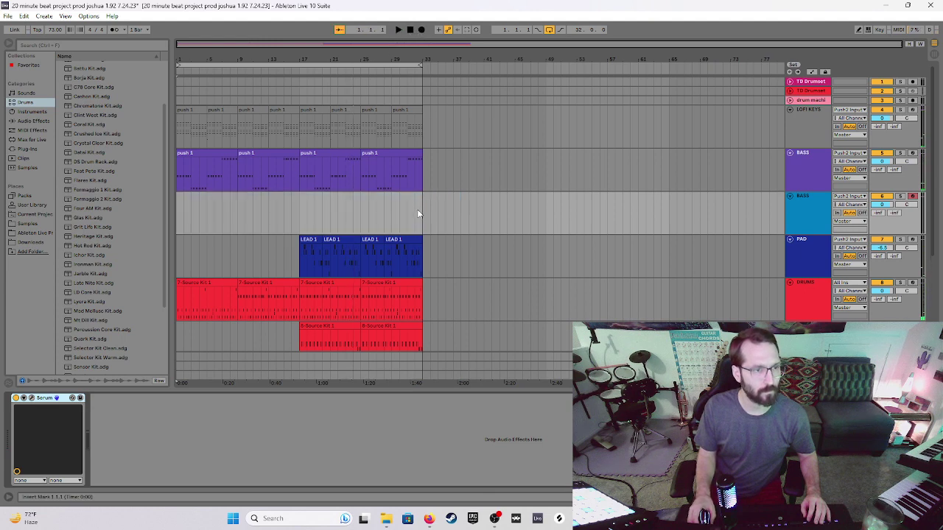
click(417, 214)
click(422, 30)
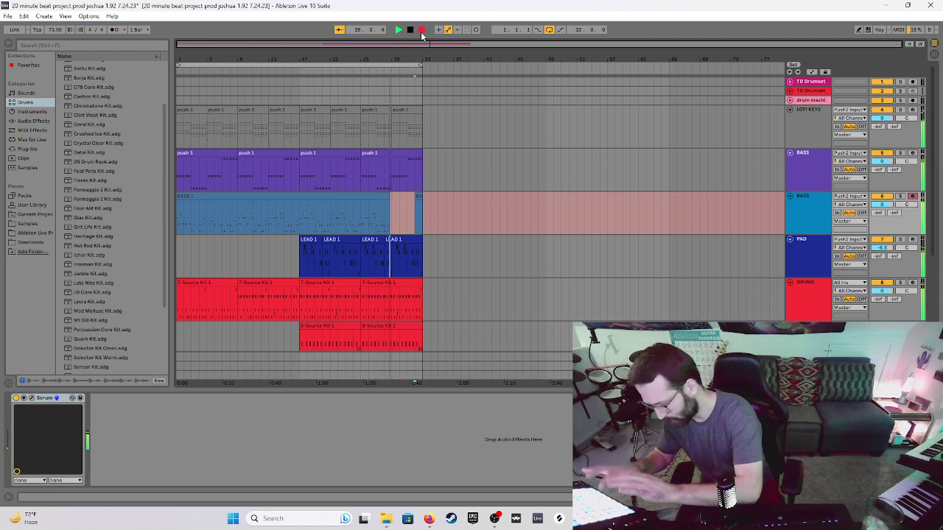
key(space)
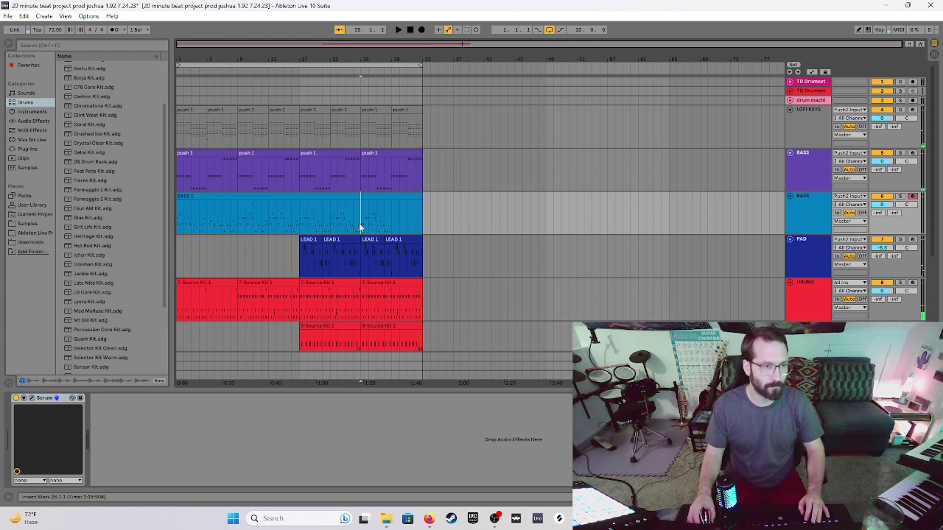
Cut the recorded part down to bars 25–28 and select all notes in the remaining clip.
key(space)
drag(177, 214, 361, 242)
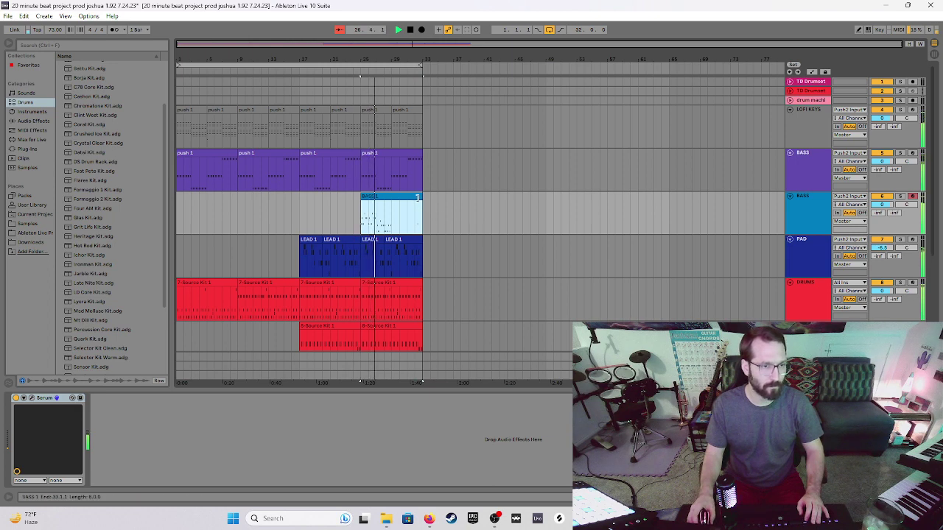
drag(422, 197, 391, 197)
double_click(386, 197)
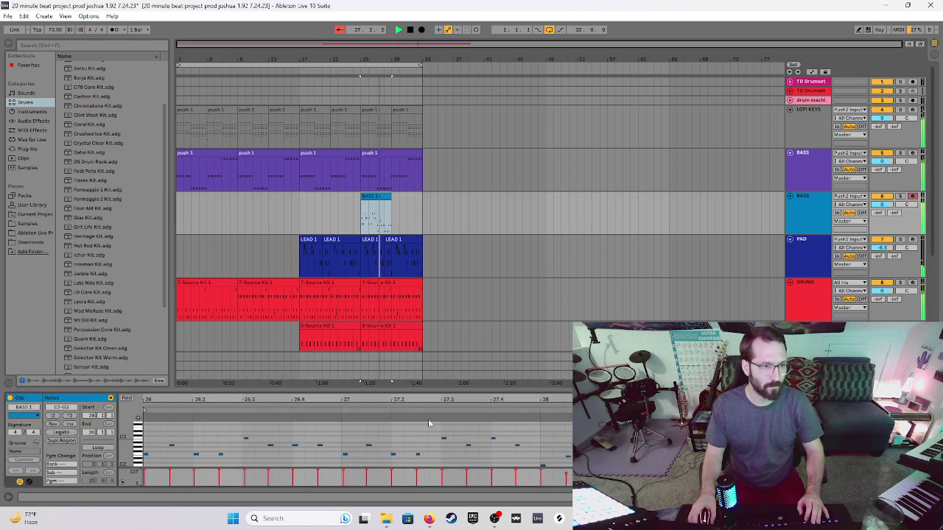
key(ctrl+a)
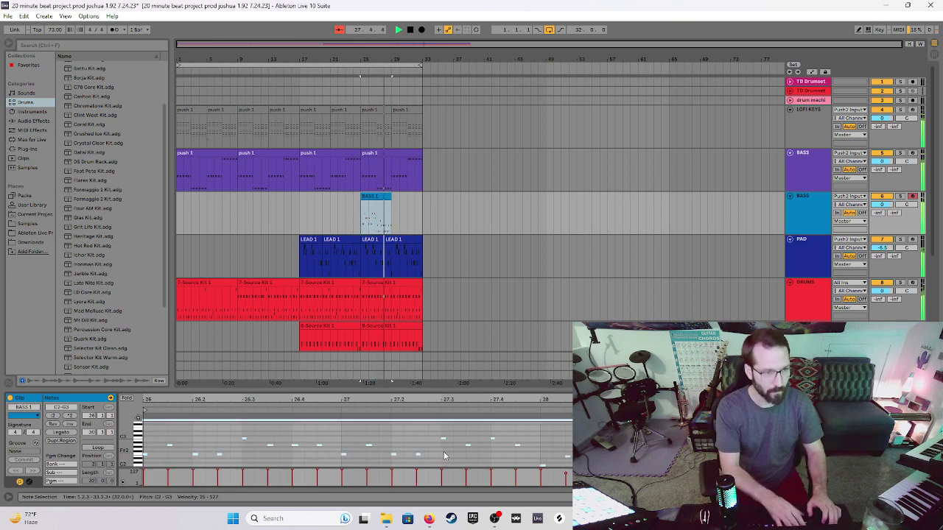
Duplicate the trimmed clip to bars 29–32 and move both copies to bars 9–16.
click(376, 197)
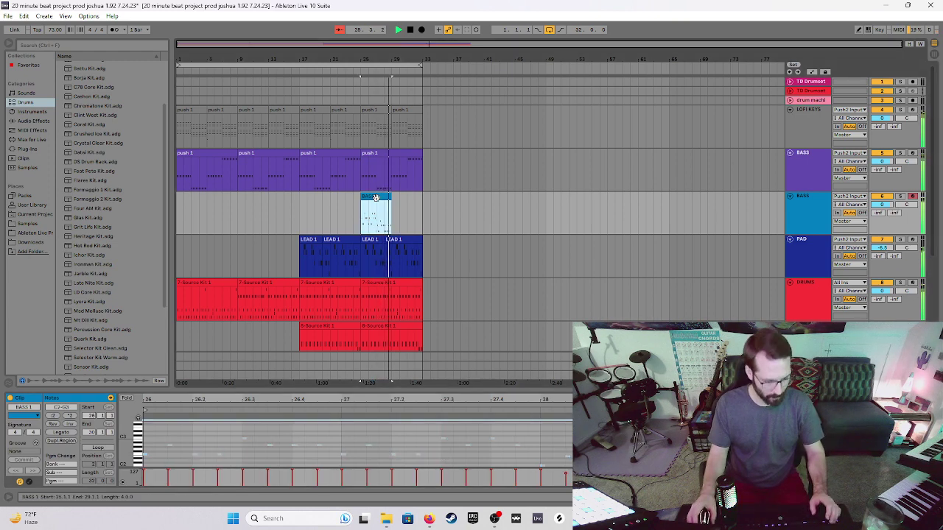
key(ctrl+d)
click(351, 211)
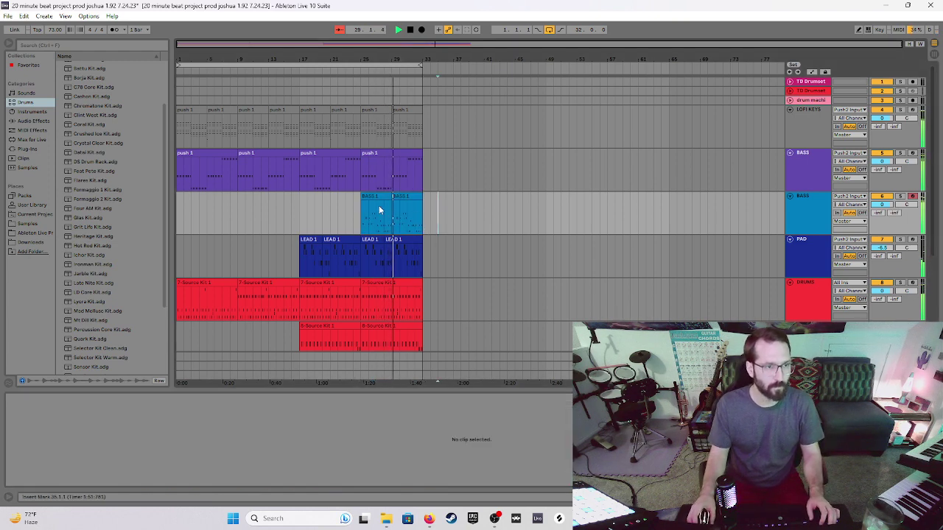
click(376, 198)
key(shift+Right)
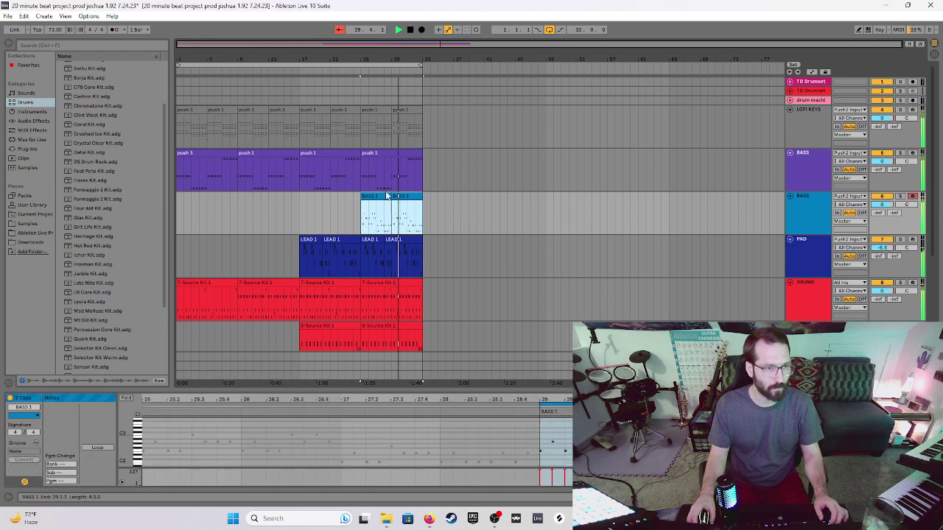
drag(378, 198, 256, 204)
Restart playback from the beginning and save the Live Set.
click(411, 30)
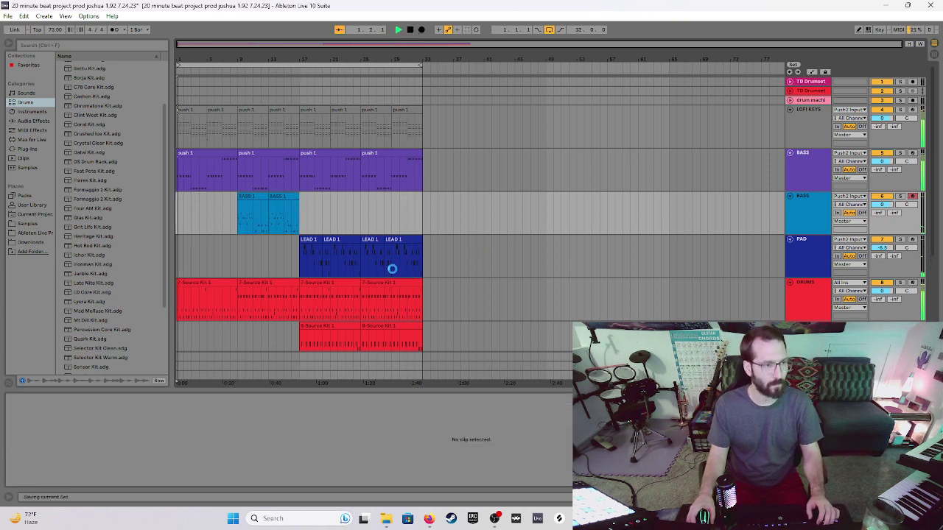
scroll(350, 392, down, 1)
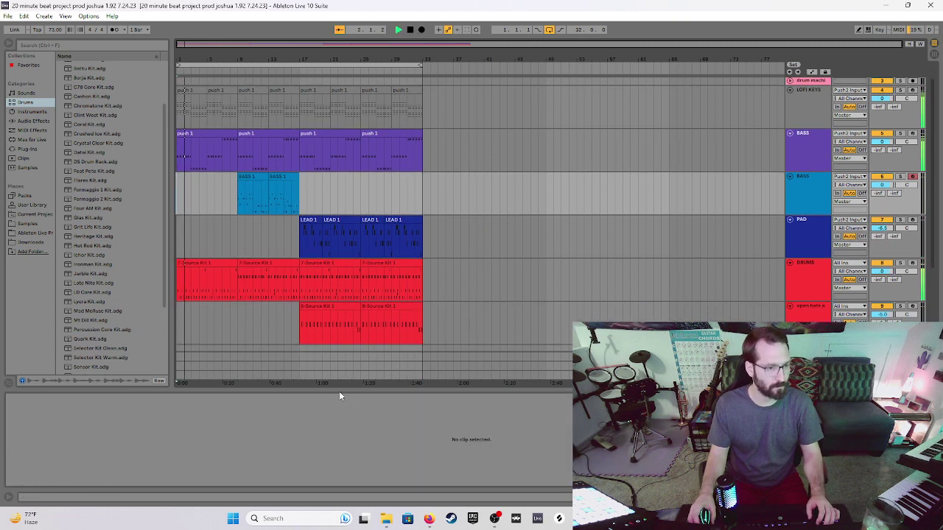
drag(339, 390, 339, 483)
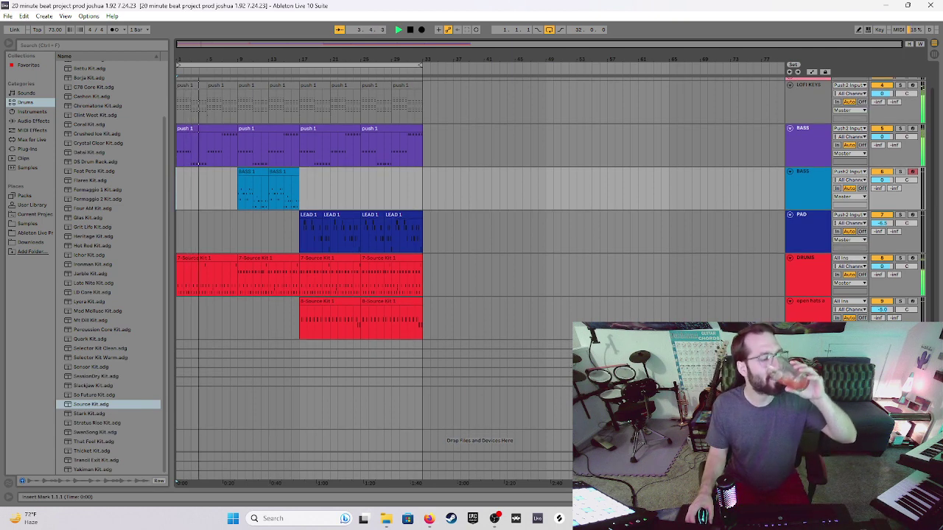
click(334, 304)
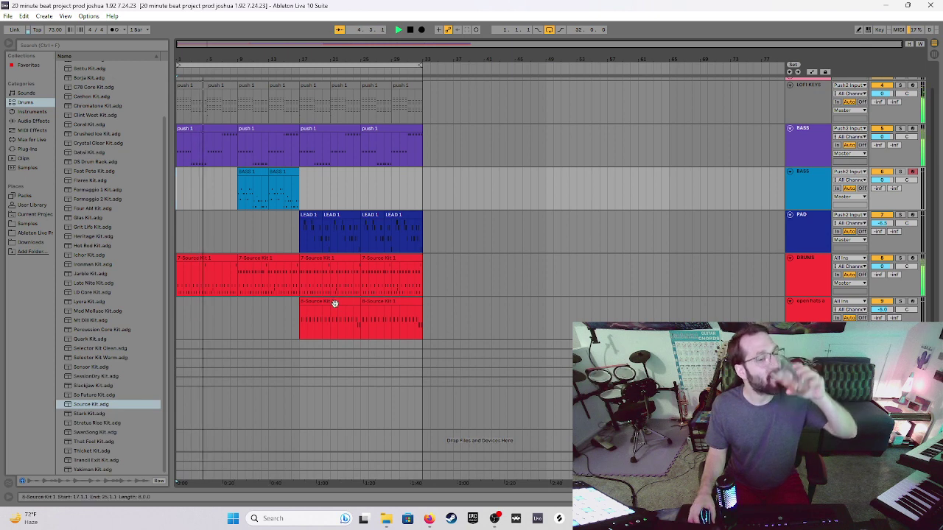
drag(334, 303, 178, 309)
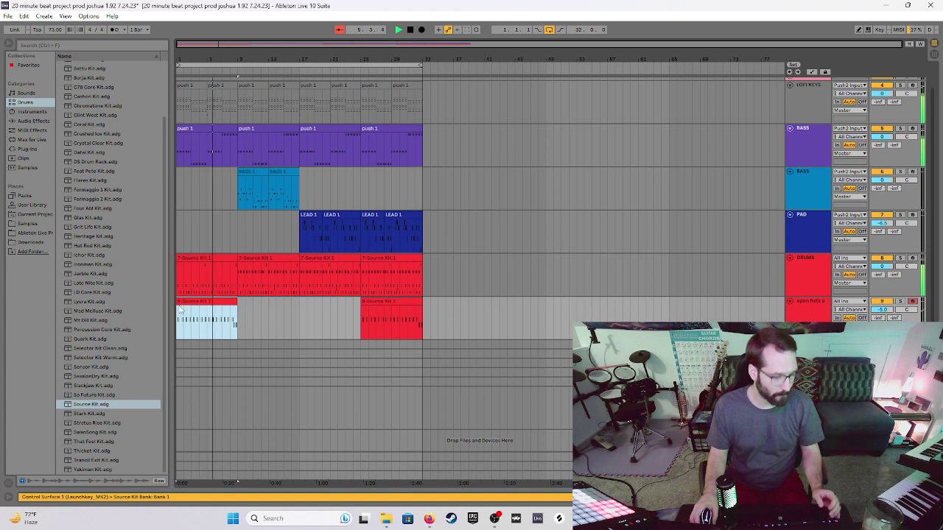
key(ctrl+z)
Copy the last four bars of the open-hats clip at bars 17–24 to bars 5–8.
drag(330, 320, 196, 313)
click(247, 321)
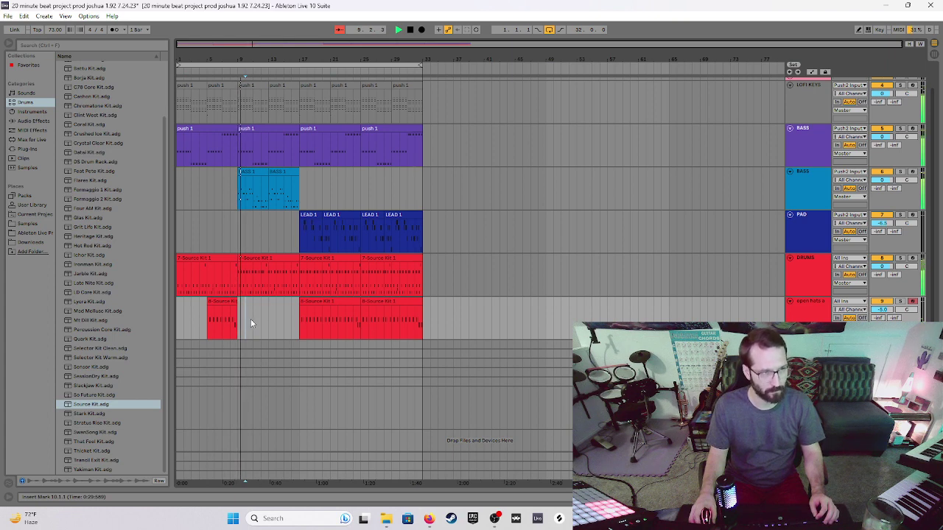
Lower the duplicated BASS track's volume to -3.1 dB and rename the track "extra popple sounds".
drag(882, 180, 882, 182)
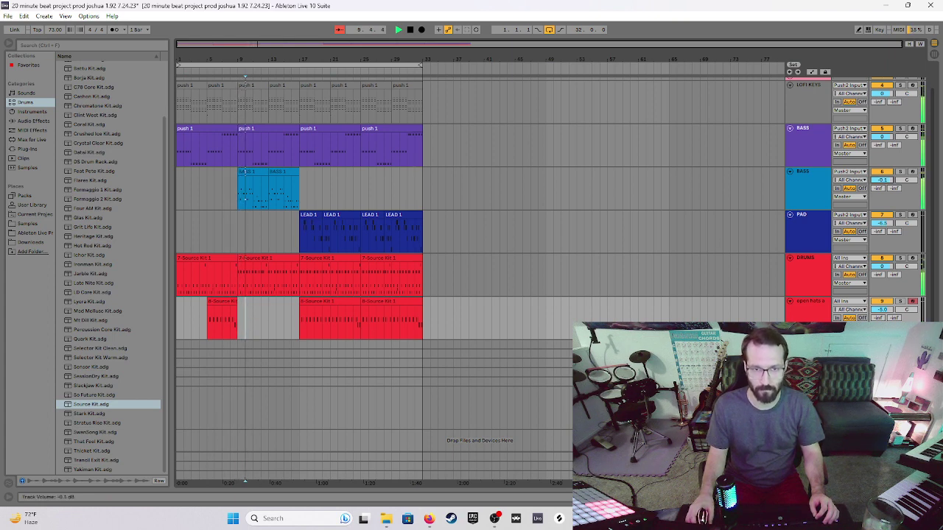
click(814, 199)
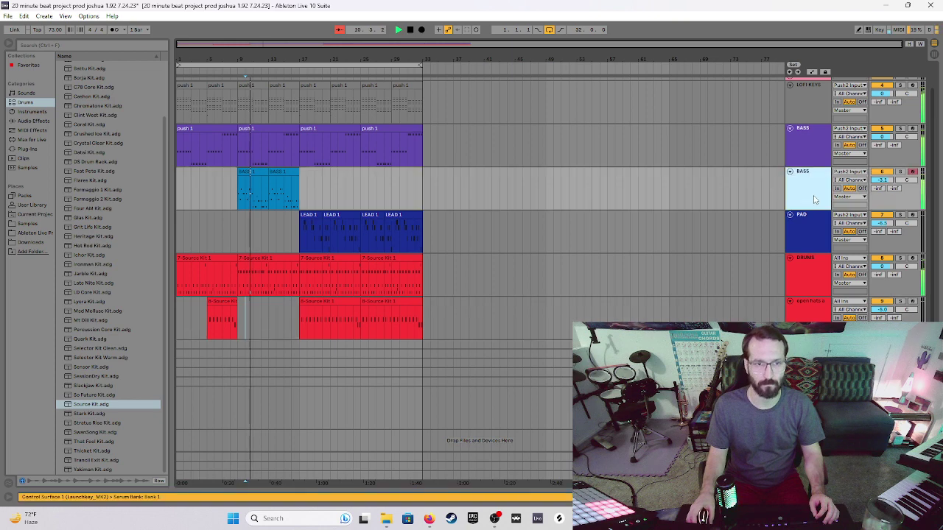
key(ctrl+r)
text(extra)
key(Return)
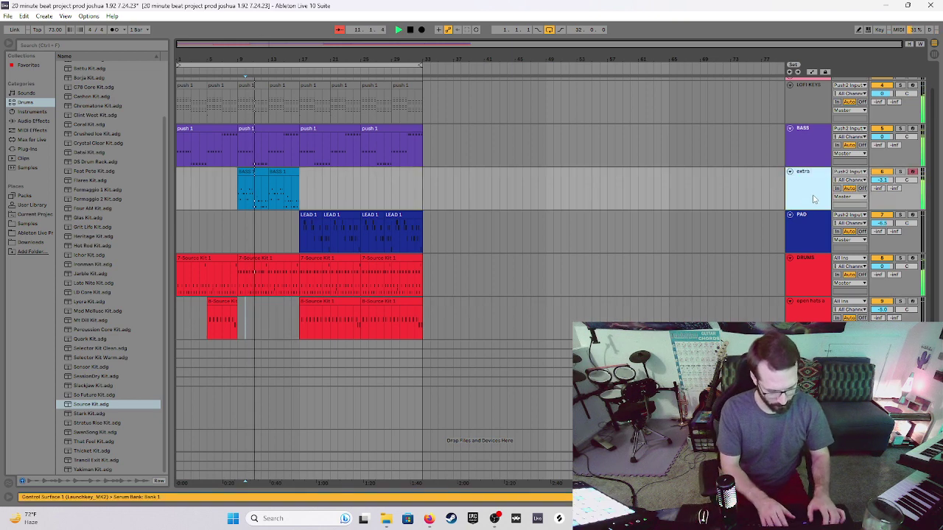
text(popple sounds)
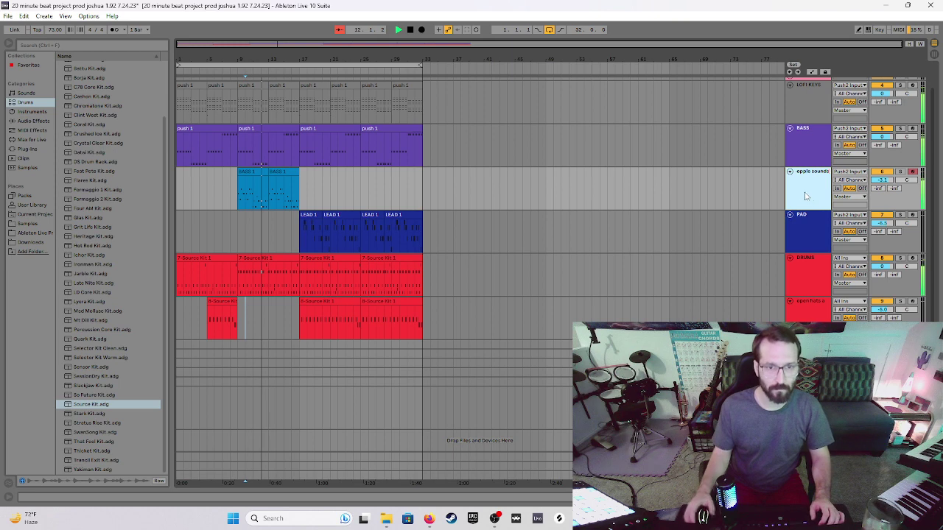
click(774, 191)
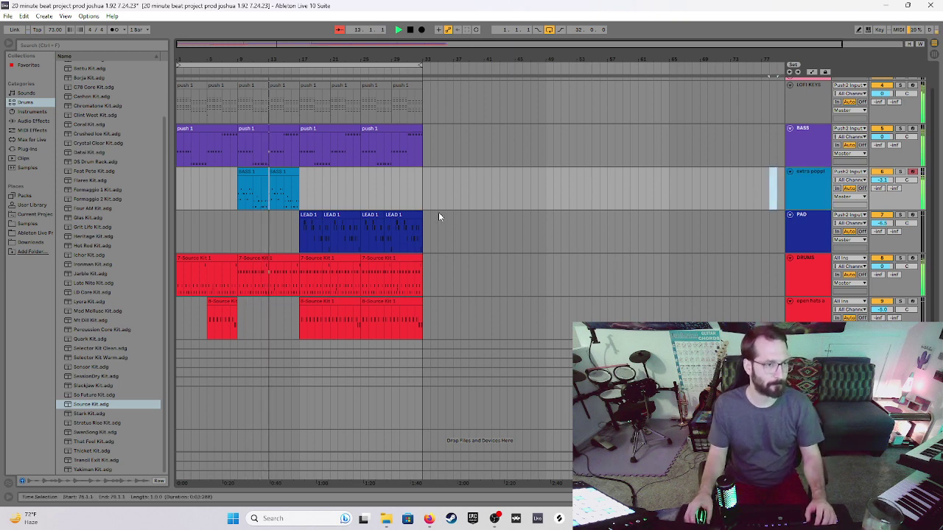
Copy a four-bar section of the first DRUMS clip to bars 17–20.
click(451, 228)
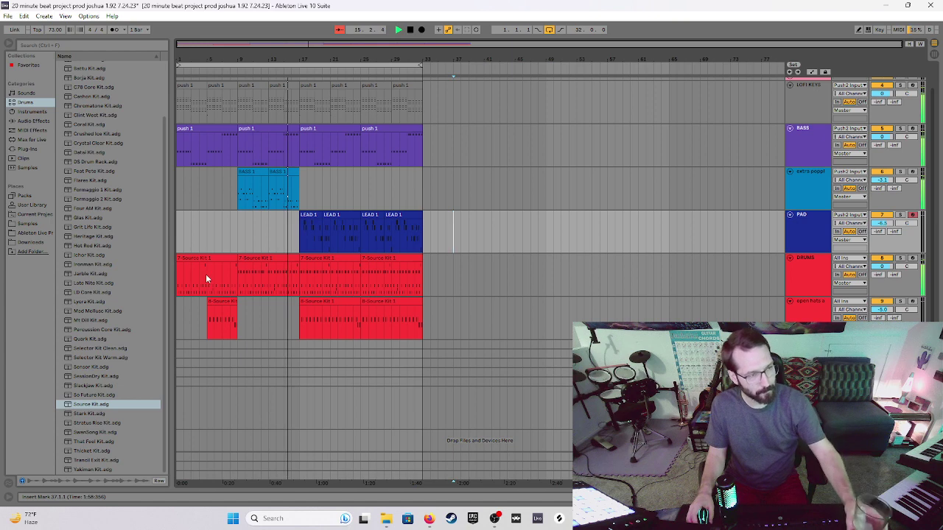
drag(206, 274, 311, 263)
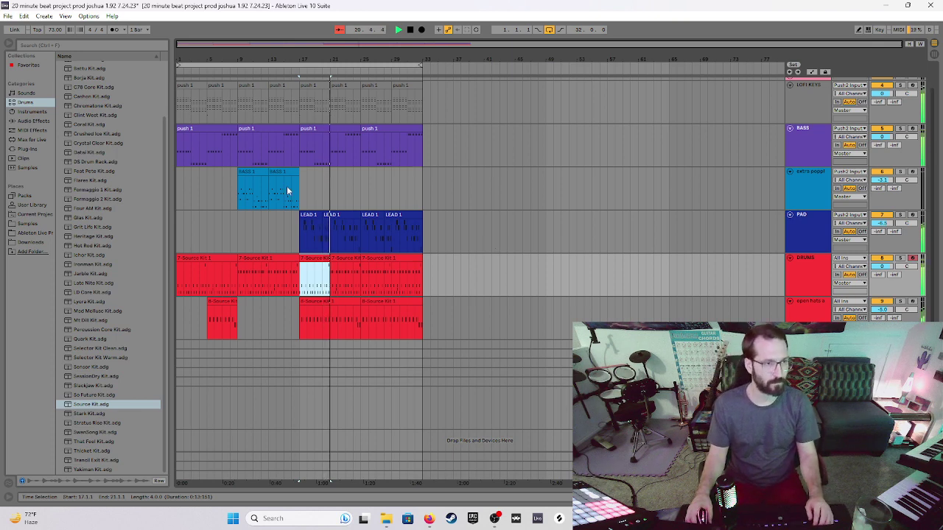
Copy the last four-bar clip on the extra popple sounds track to bars 21–24 and bars 29–32.
drag(284, 171, 377, 176)
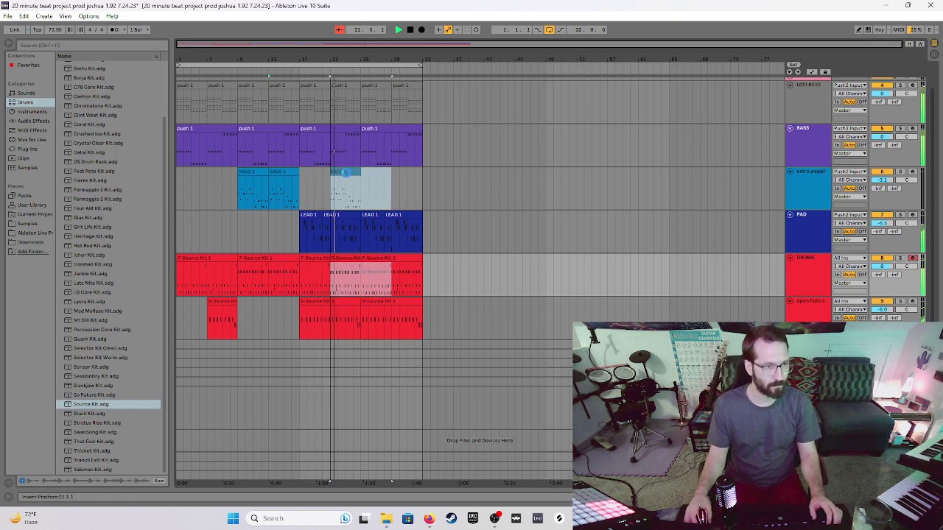
click(416, 190)
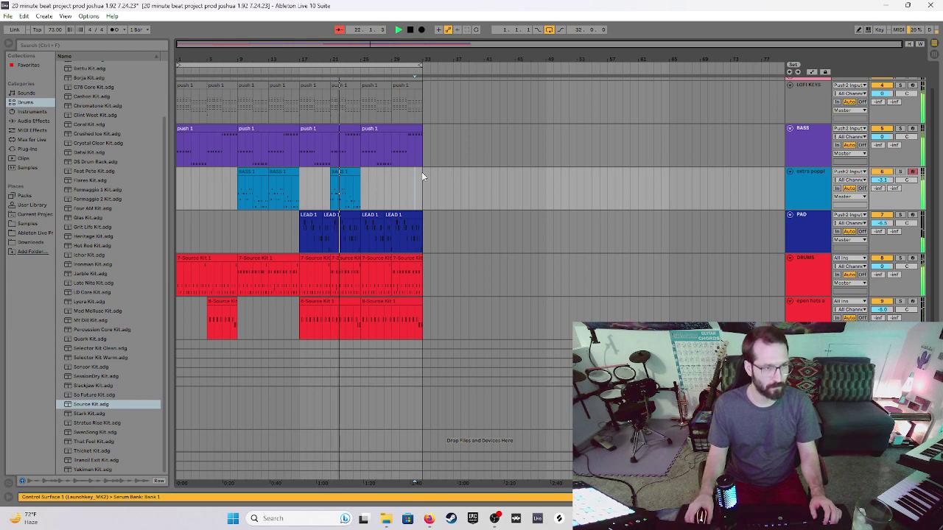
click(484, 189)
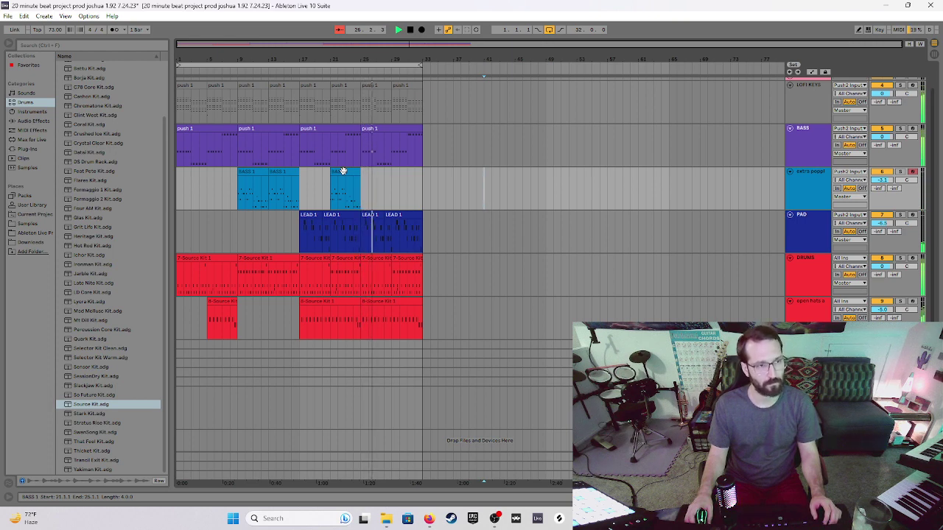
drag(343, 170, 408, 189)
click(522, 190)
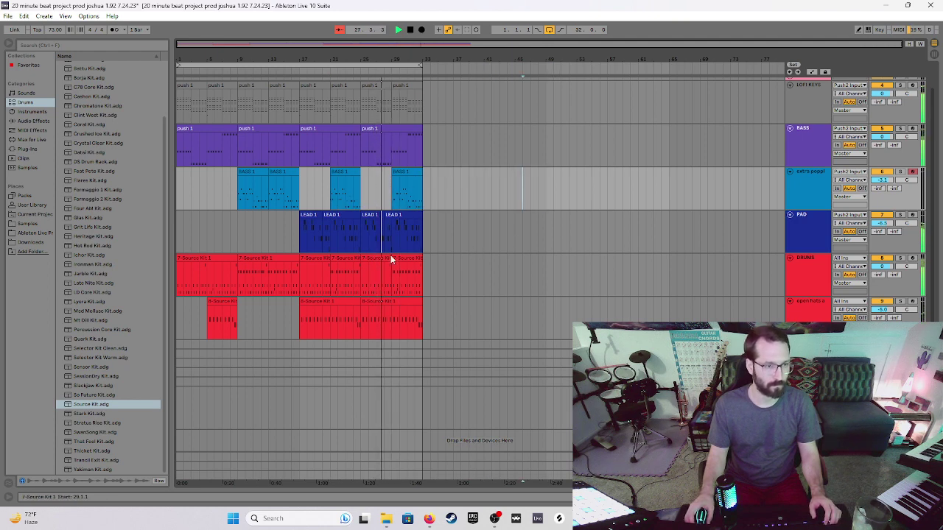
Extend the start of the DRUMS clip at bar 29 back to bar 28 and save the Live Set.
mouse_move(395, 258)
mouse_down()
mouse_move(362, 262)
mouse_move(383, 272)
mouse_up()
click(451, 264)
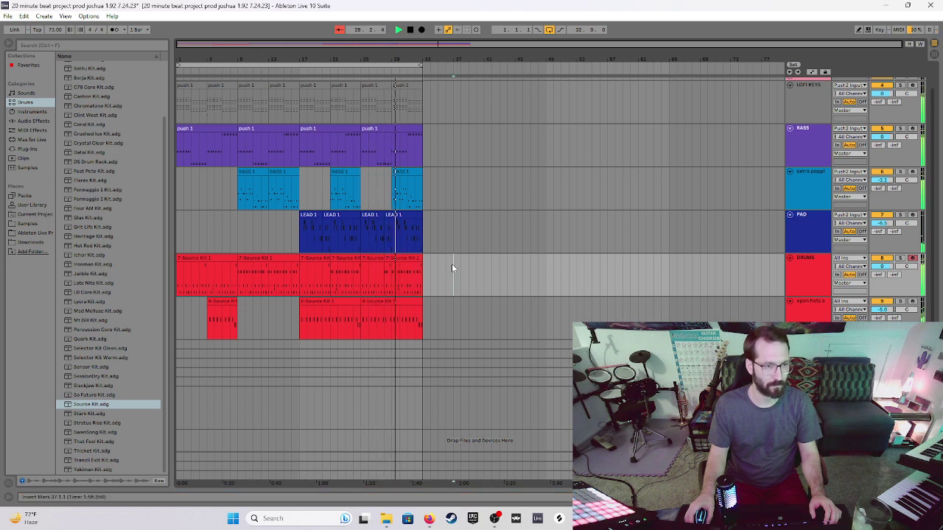
key(ctrl+s)
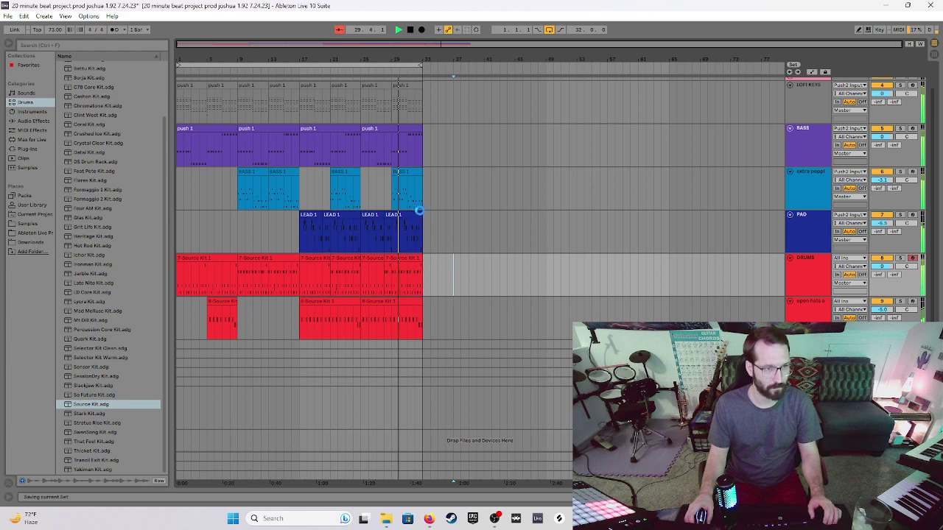
mouse_move(421, 217)
mouse_down()
mouse_move(390, 210)
mouse_move(421, 215)
mouse_up()
click(436, 225)
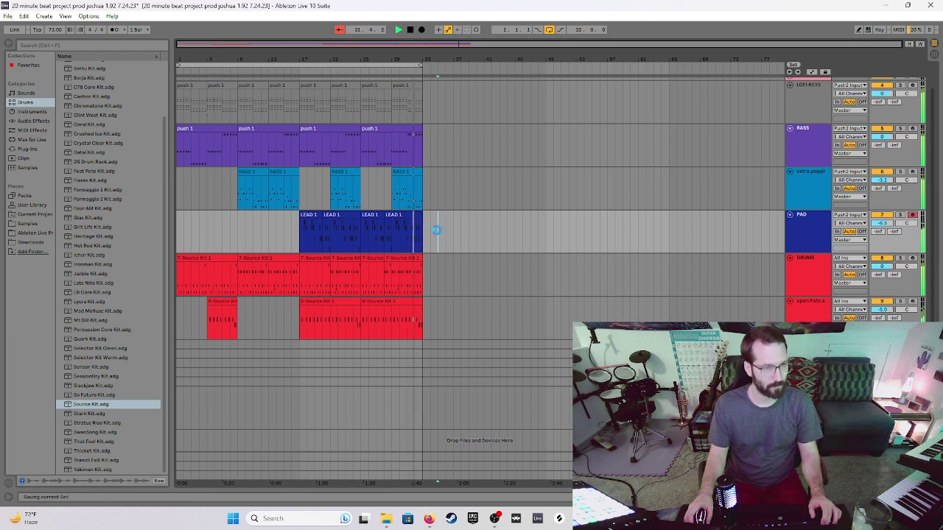
Copy the DRUMS clip at bars 9–16 to bars 33–40 and 41–48, and extend the arrangement loop to 48 bars.
scroll(440, 243, up, 1)
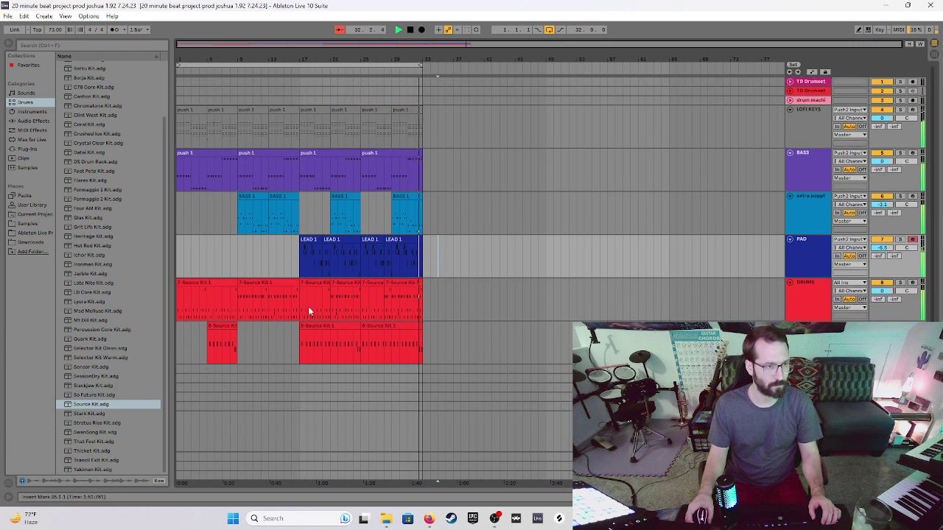
click(256, 282)
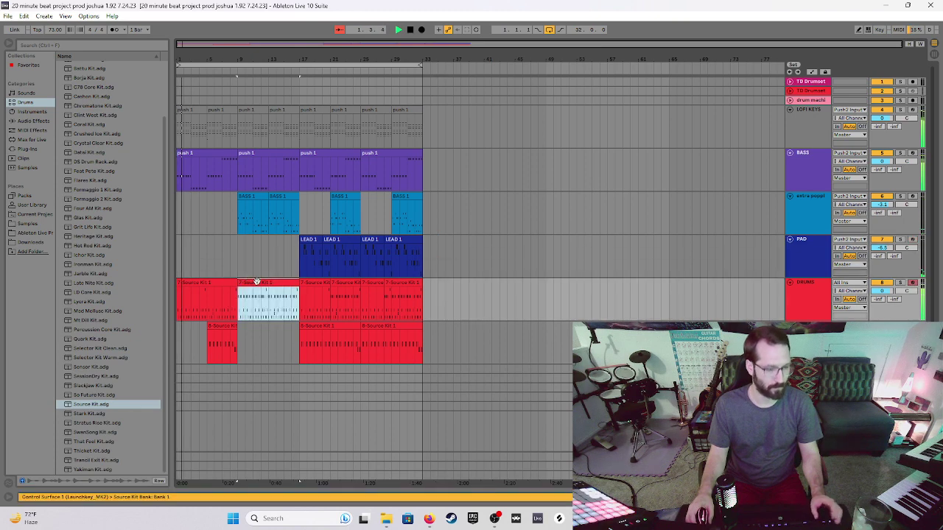
drag(256, 282, 443, 296)
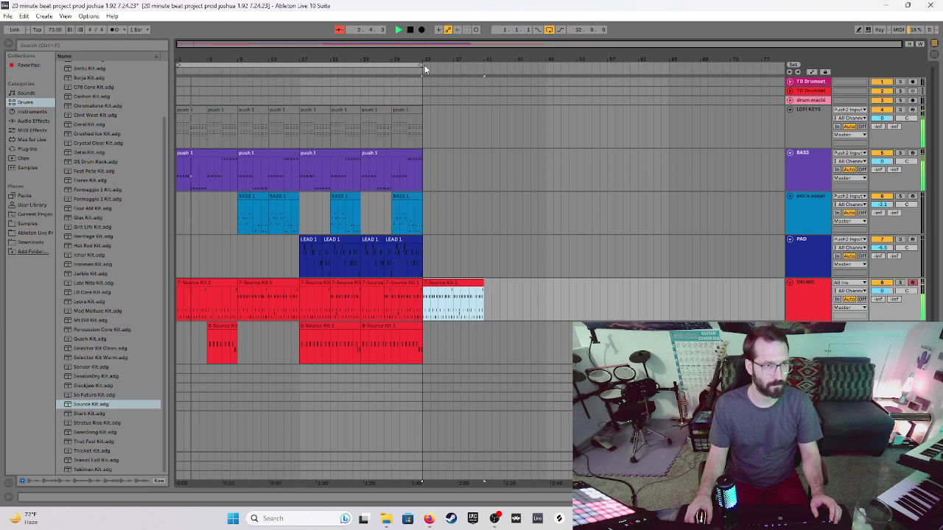
drag(423, 65, 542, 74)
click(578, 274)
click(440, 282)
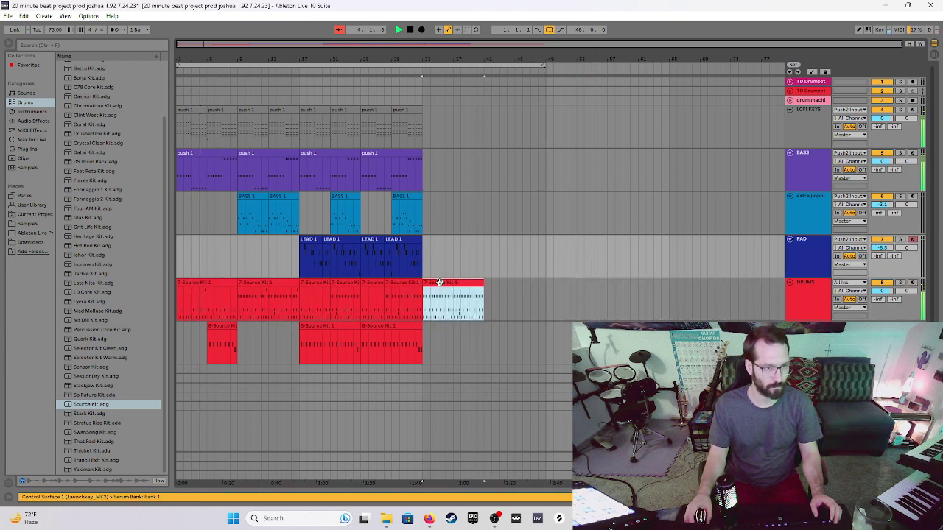
key(ctrl+d)
Duplicate bars 25–32 of the LOFI KEYS and BASS tracks twice to fill bars 33–48.
click(469, 179)
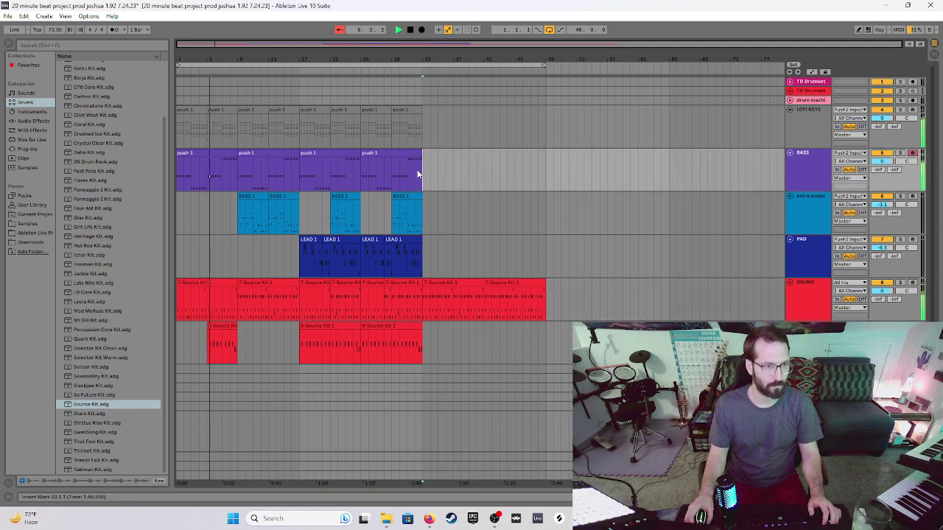
drag(422, 174, 370, 140)
key(ctrl+d)
key(ctrl+d)
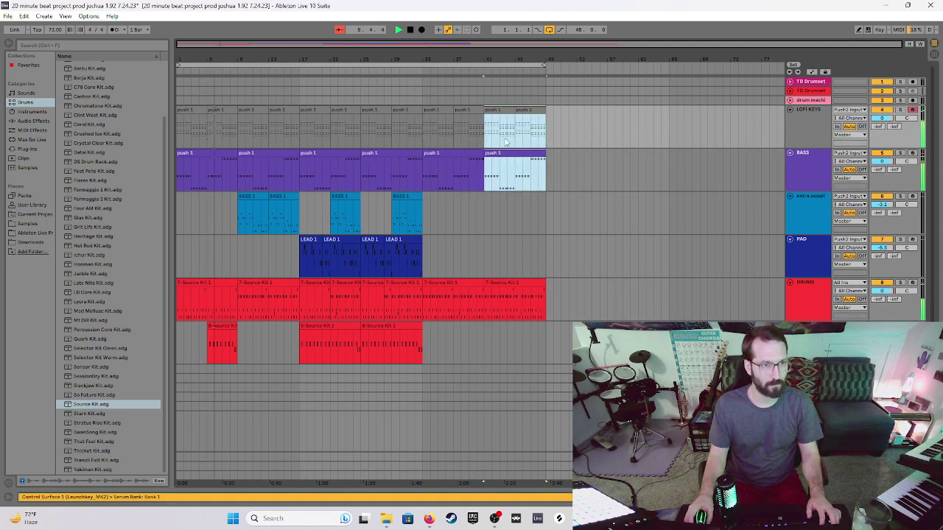
click(516, 167)
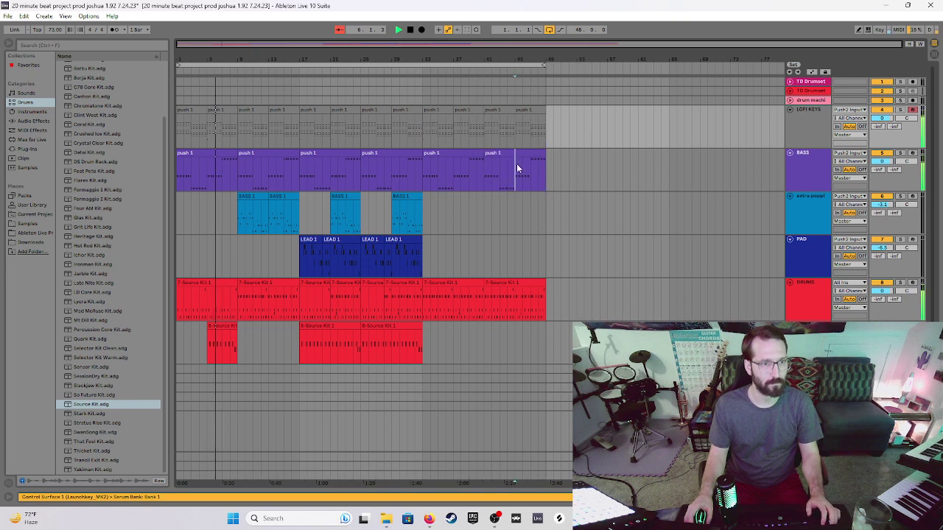
click(413, 176)
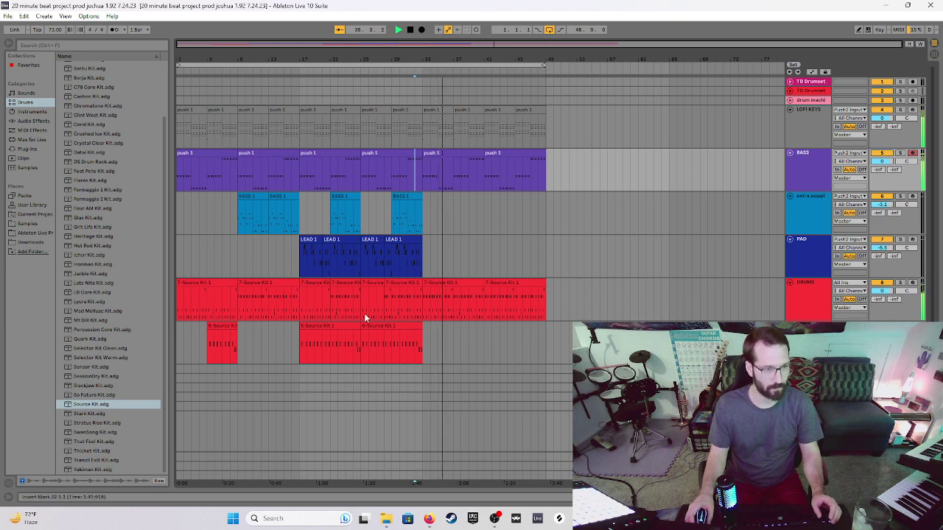
Copy the open-hats clip at bars 25–32 to bars 33–40 and a four-bar section of the first DRUMS clip to bars 37–40.
drag(376, 325, 435, 339)
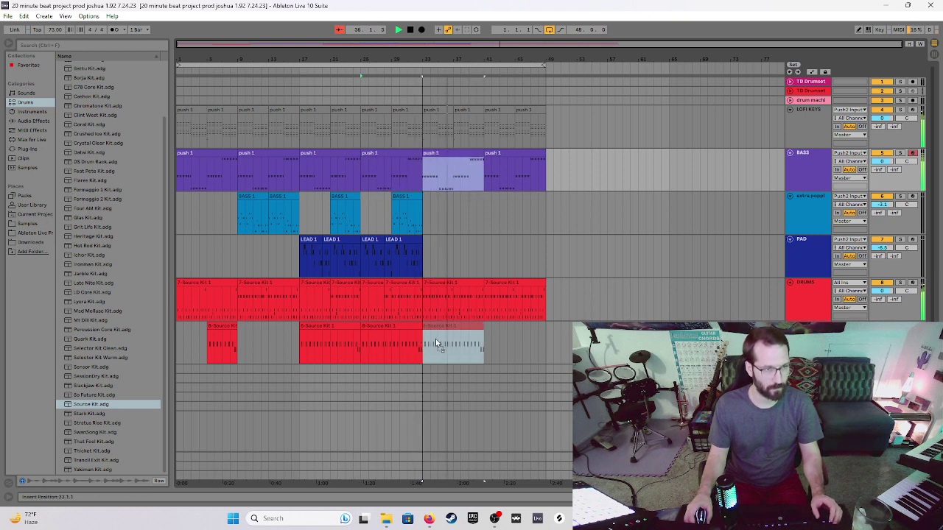
click(415, 251)
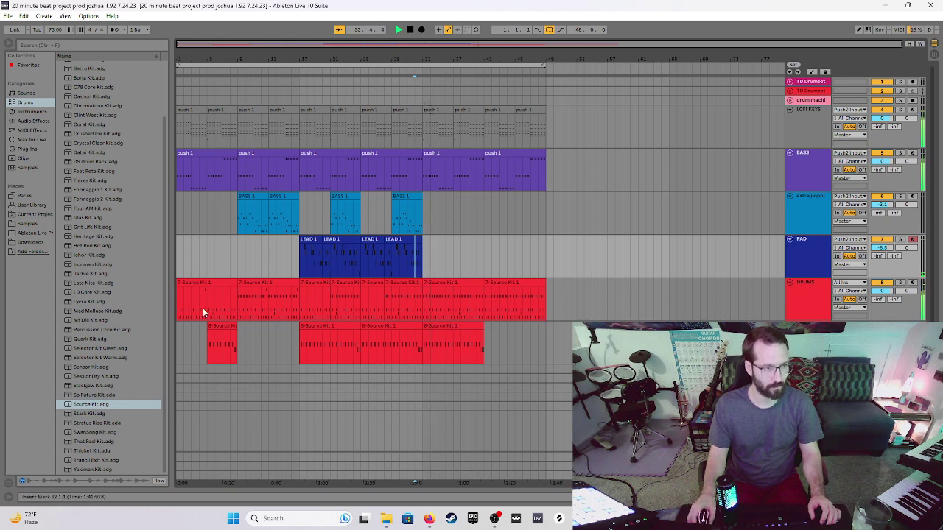
drag(207, 309, 462, 292)
click(466, 249)
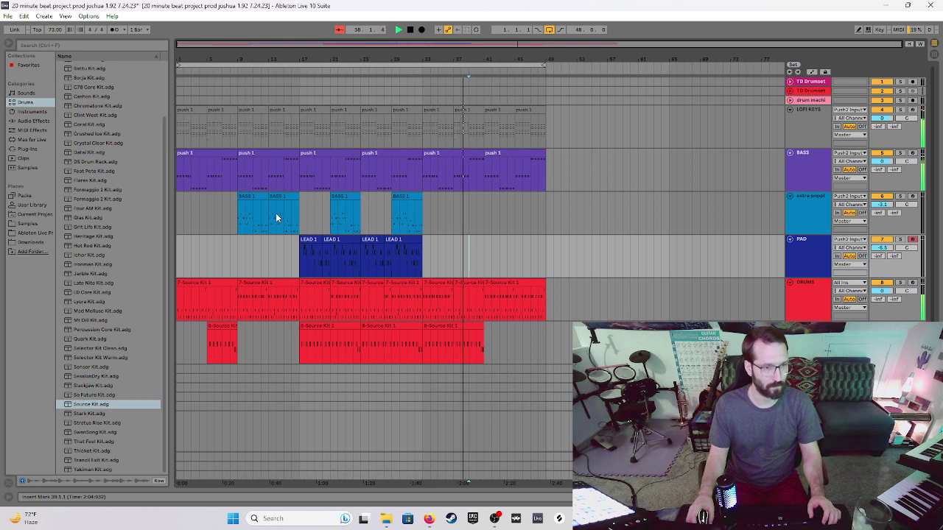
Copy the two extra popple sounds clips at bars 9–16 to bars 41–48.
drag(238, 214, 302, 224)
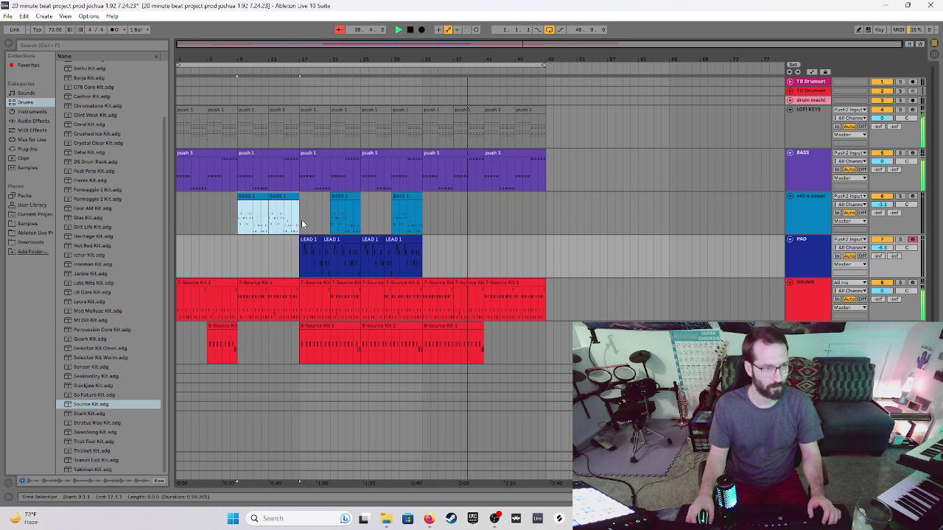
drag(247, 196, 493, 198)
click(496, 251)
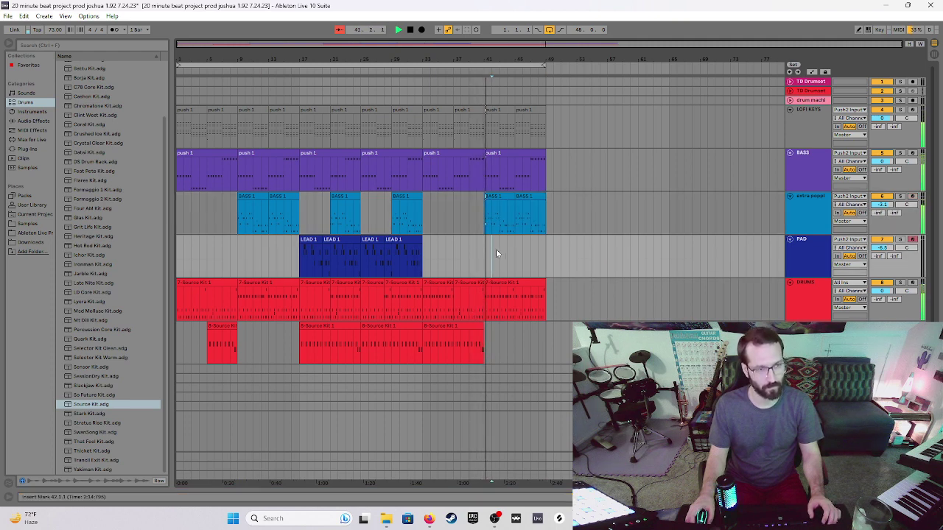
click(467, 255)
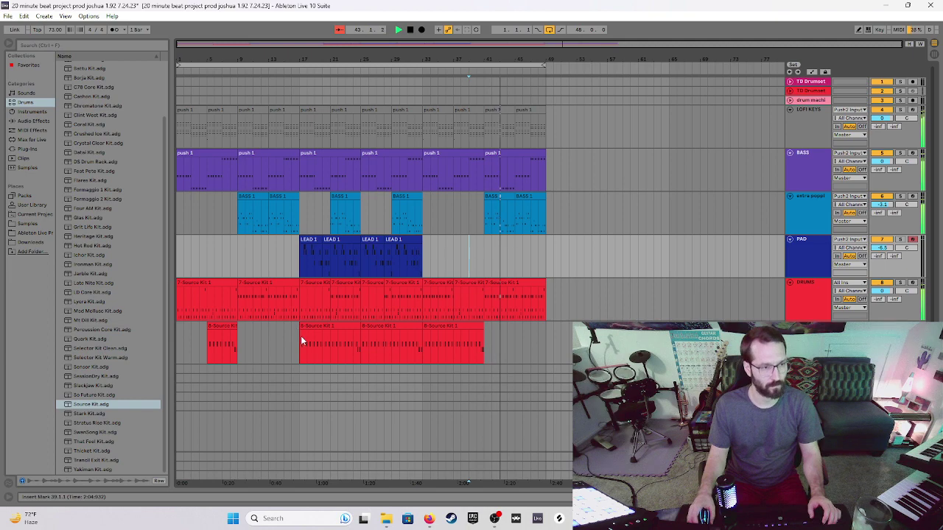
Duplicate bars 17–48 of all the arranged tracks to bars 49–80 and extend the arrangement loop to 80 bars.
drag(300, 342, 548, 115)
key(ctrl+d)
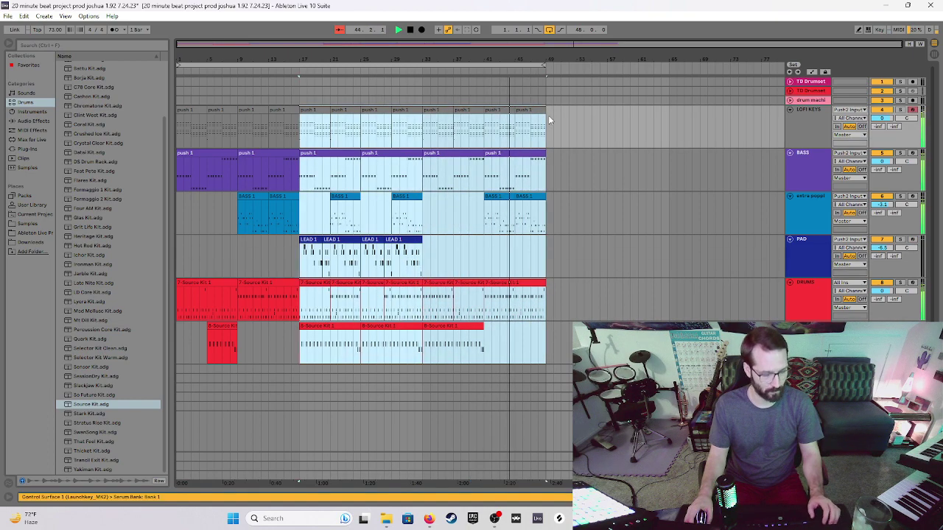
click(569, 159)
drag(477, 70, 722, 71)
click(694, 76)
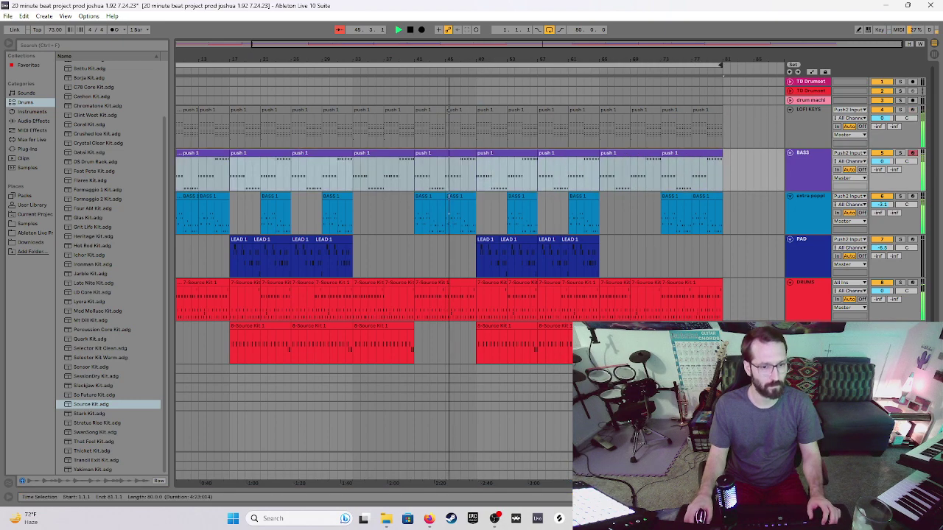
key(minus)
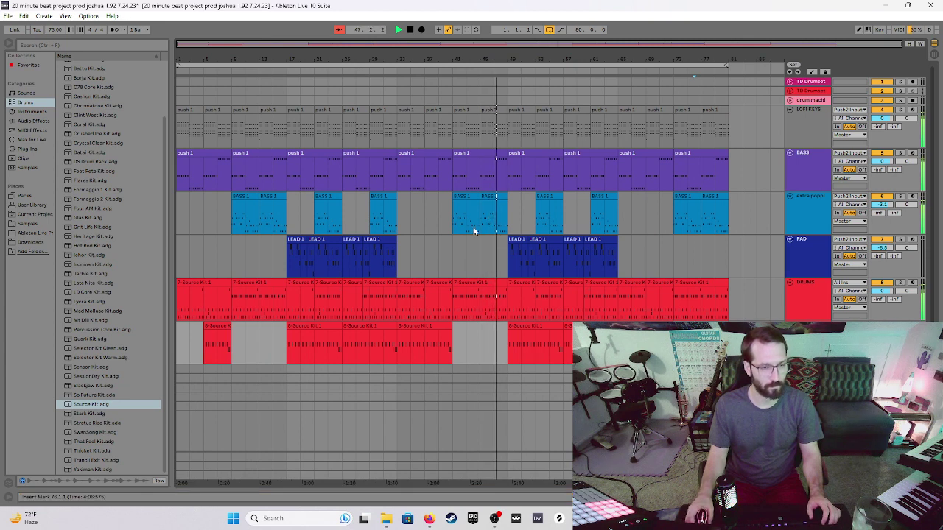
Deactivate the two LOFI KEYS clips at bars 49–52 and 53–56.
click(463, 256)
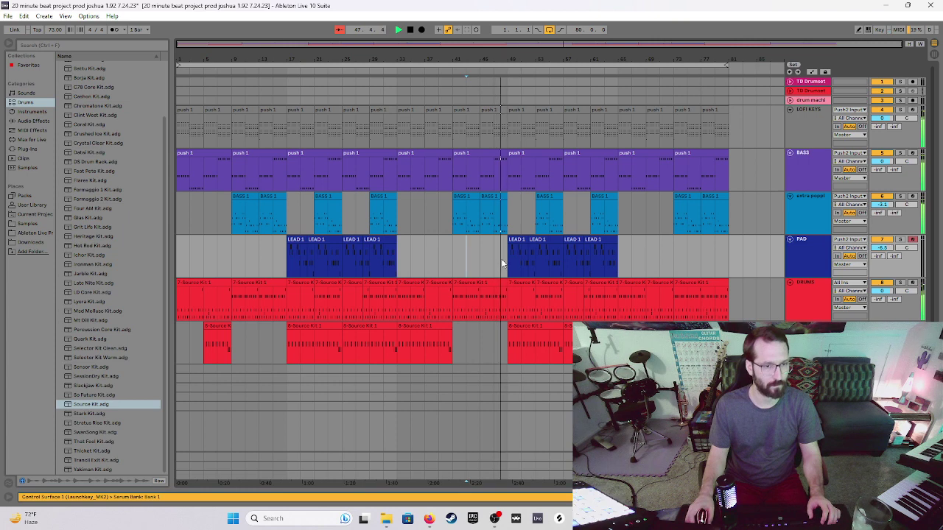
click(521, 114)
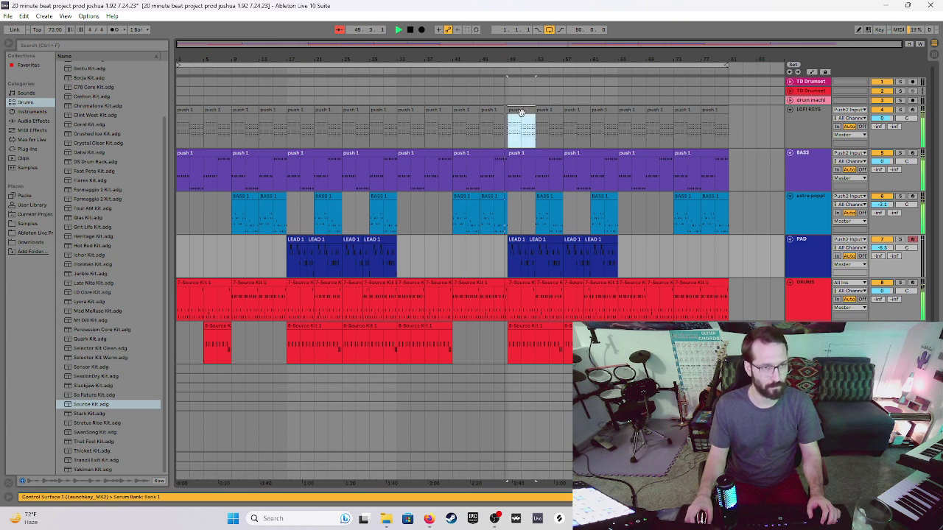
key(ctrl+d)
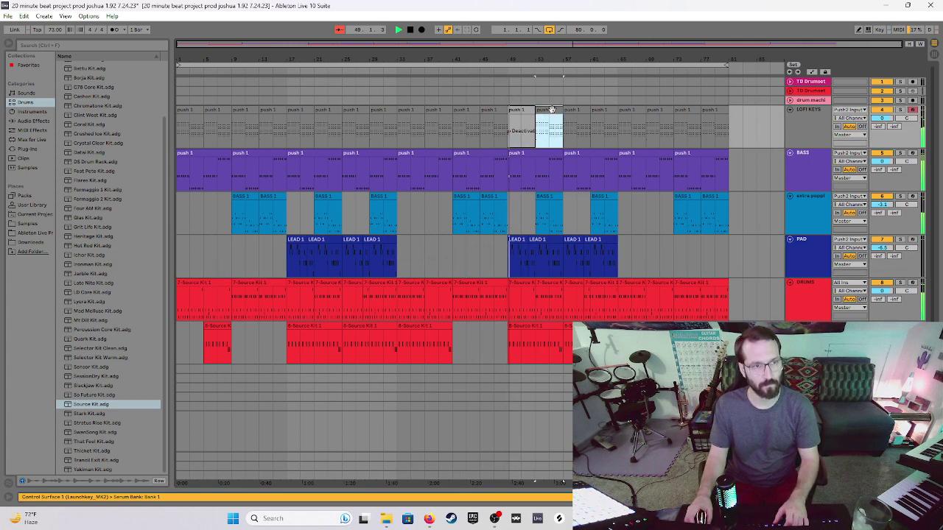
click(436, 251)
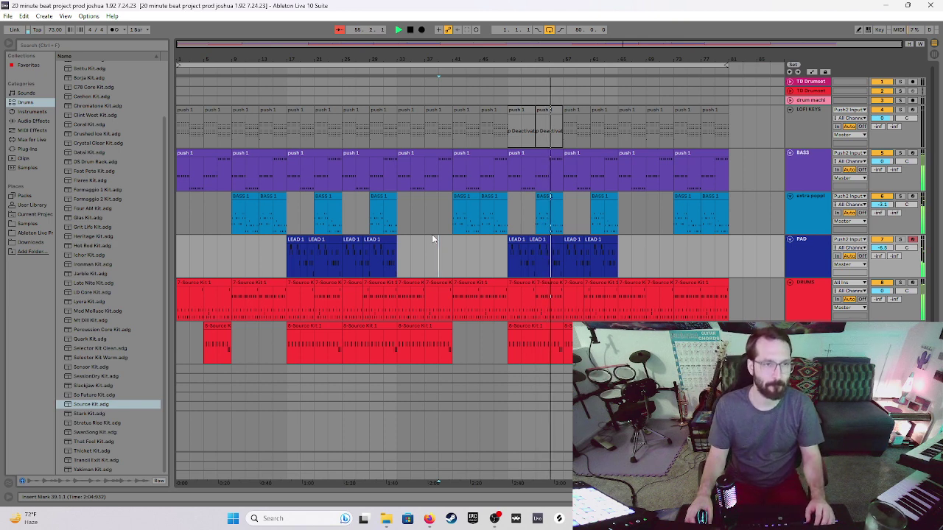
Stop playback and look over the arranged clips on all tracks.
click(410, 30)
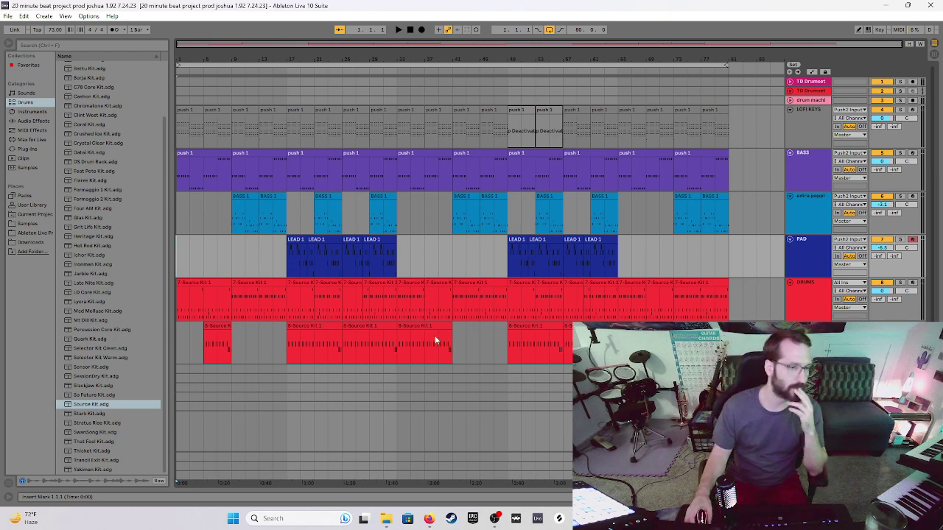
scroll(587, 274, down, 1)
scroll(307, 297, down, 2)
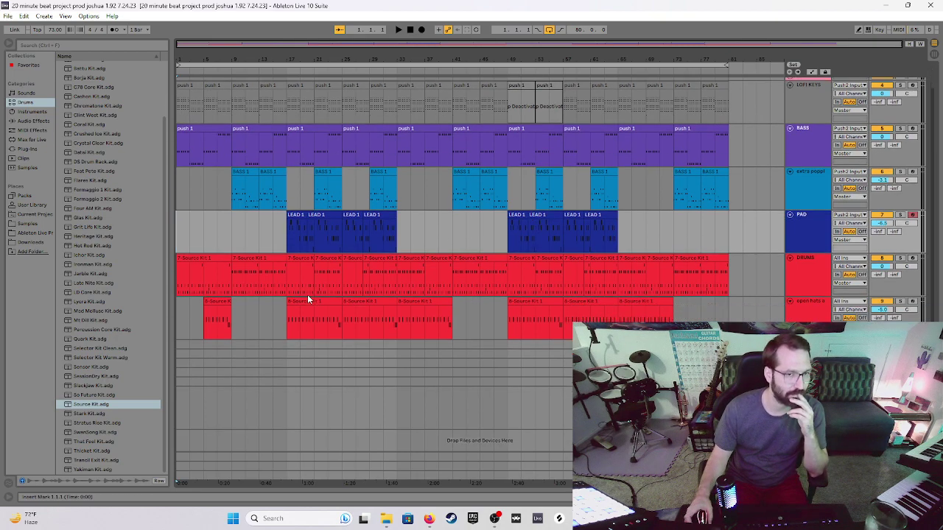
scroll(308, 297, up, 2)
scroll(466, 347, down, 2)
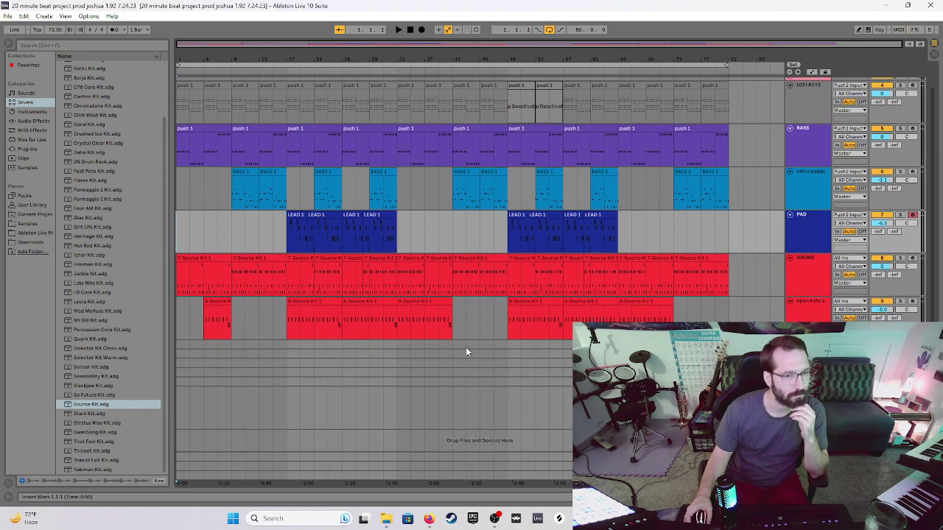
scroll(726, 215, up, 2)
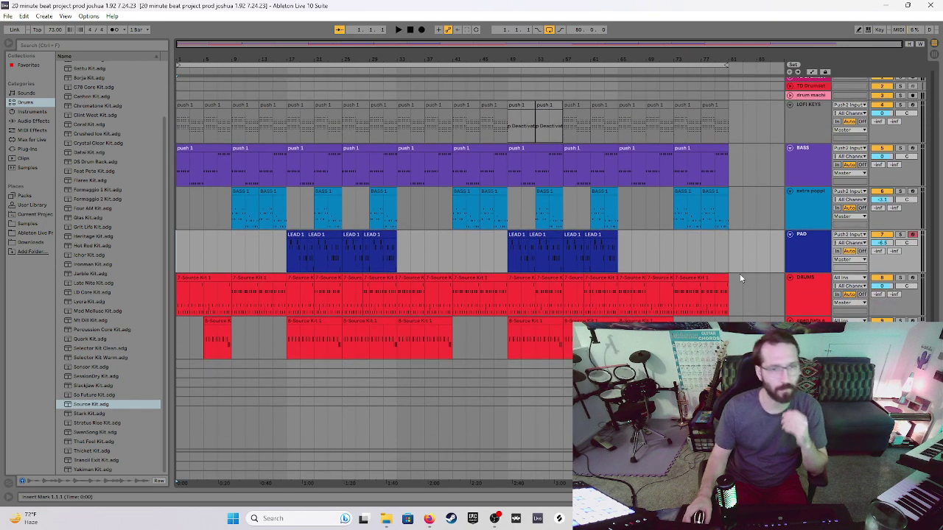
Play the arrangement from bar 79 and extend the loop length to 81 bars and 2 beats.
click(715, 239)
key(space)
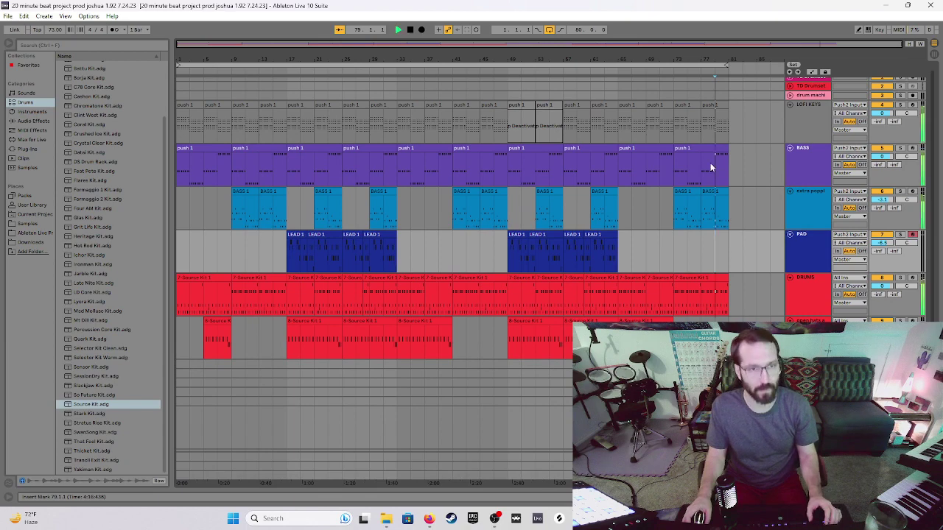
mouse_move(725, 66)
mouse_down()
mouse_move(741, 64)
mouse_move(743, 97)
mouse_move(707, 65)
mouse_up()
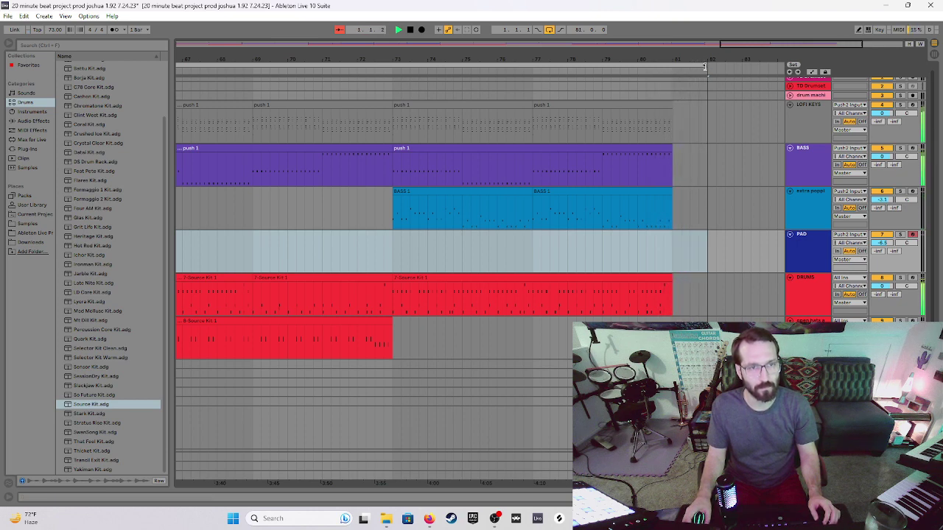
drag(705, 67, 723, 69)
key(z)
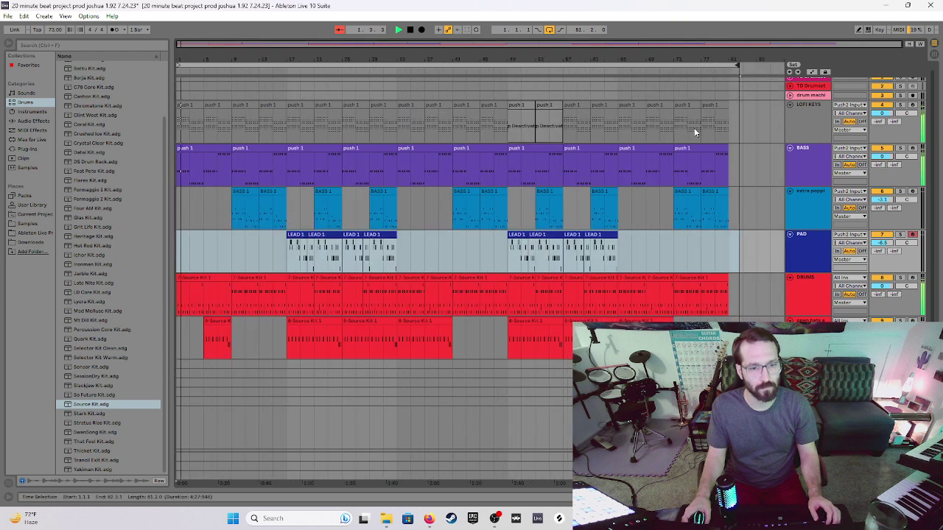
Stop playback and restart the arrangement from bar 1.
click(401, 64)
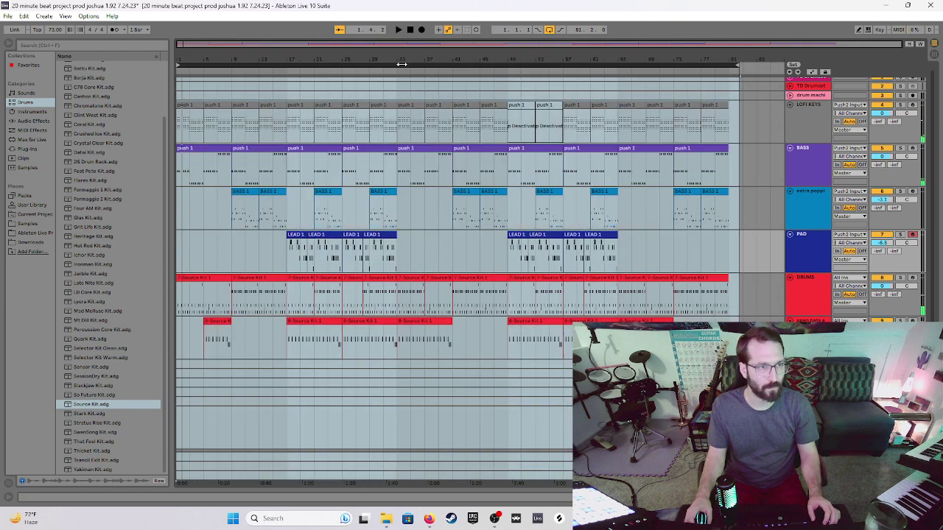
click(413, 30)
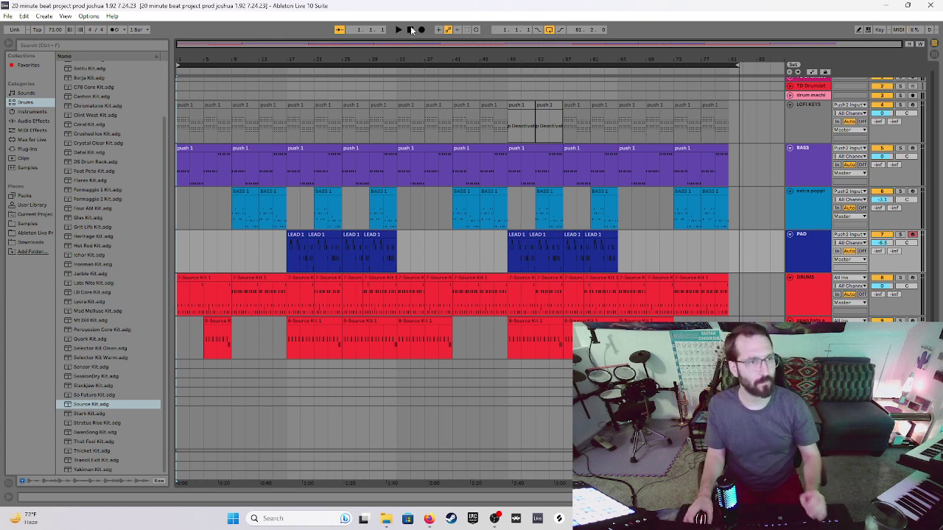
key(space)
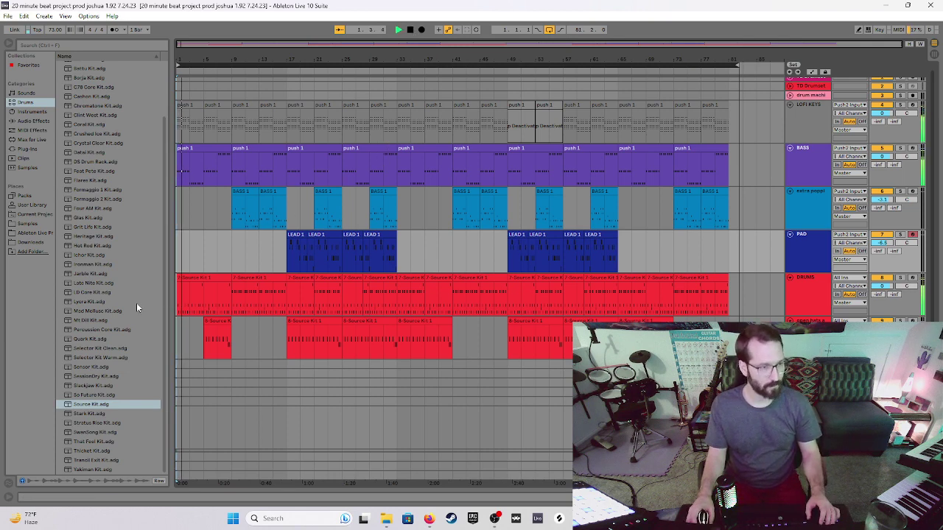
click(183, 275)
key(0)
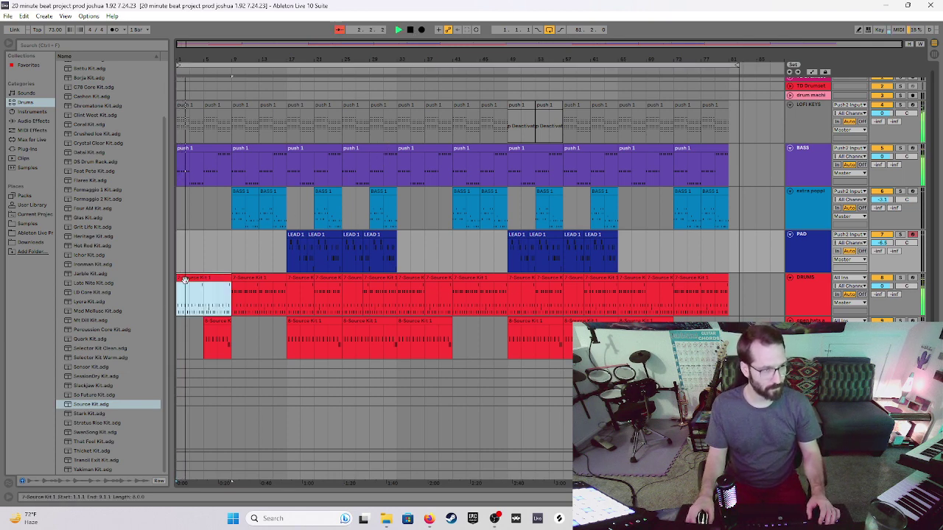
click(215, 321)
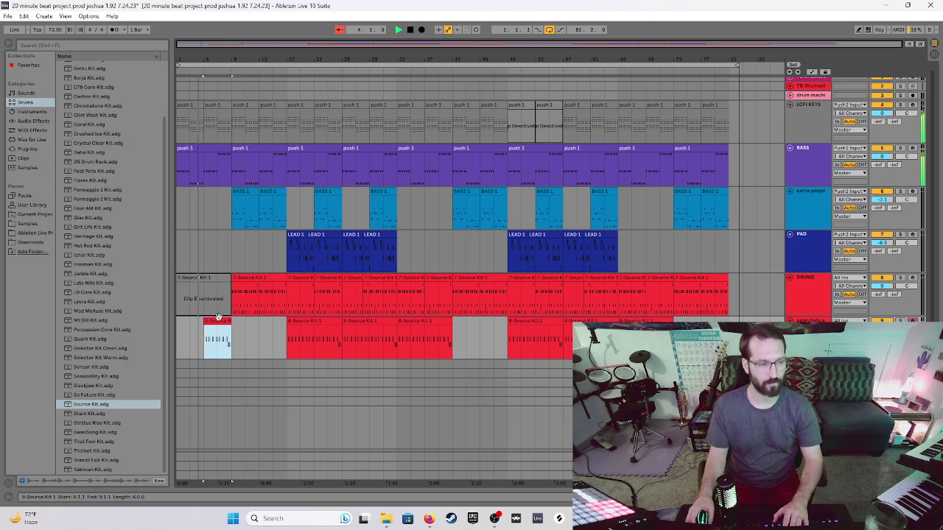
click(223, 296)
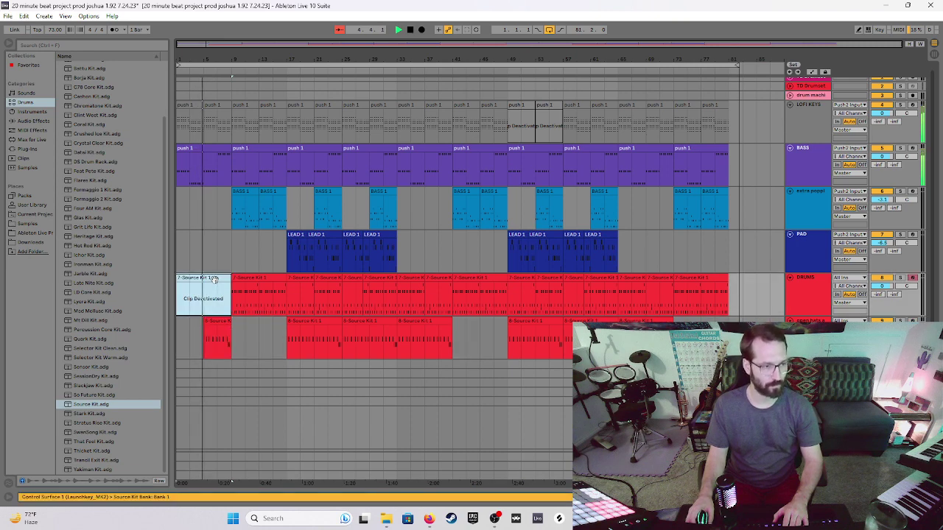
key(0)
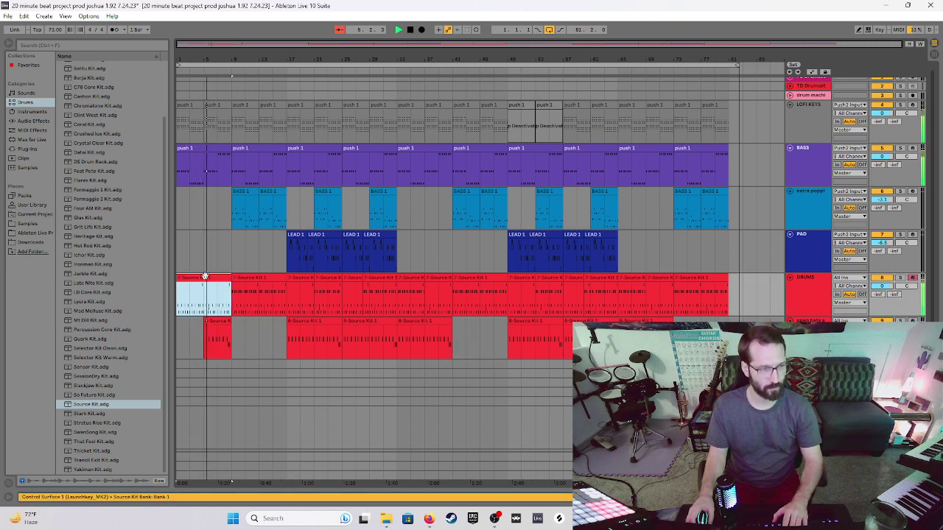
Trim the first DRUMS clip to start at bar 5, deactivating and reactivating the Source Kit clip below it at bars 5–8.
click(208, 331)
key(0)
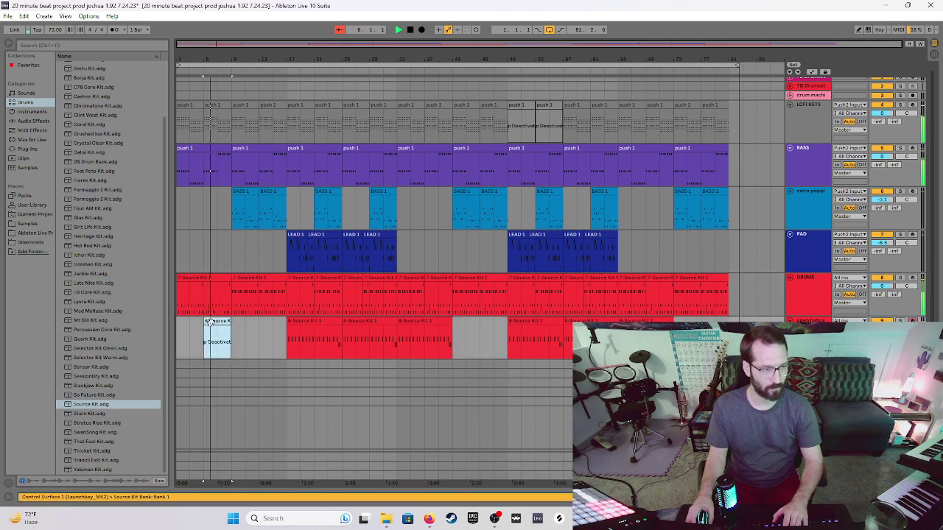
drag(177, 278, 204, 279)
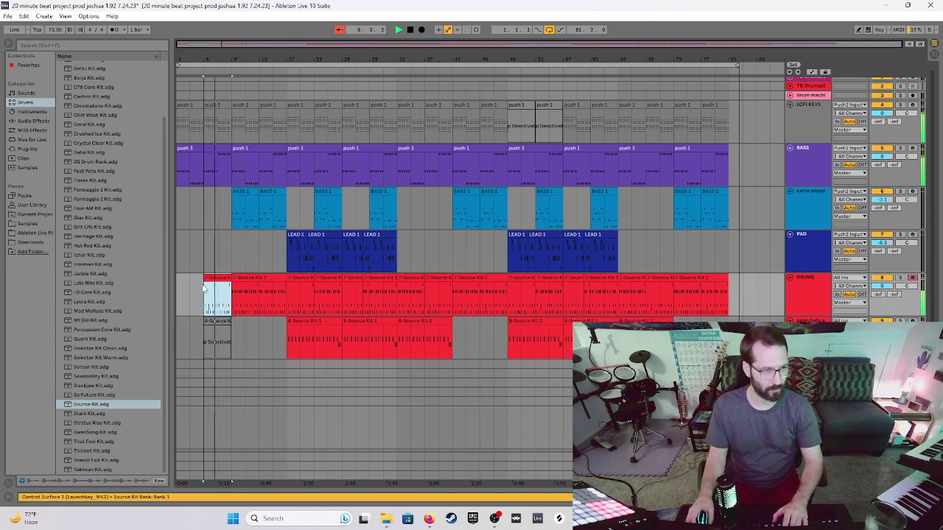
click(242, 330)
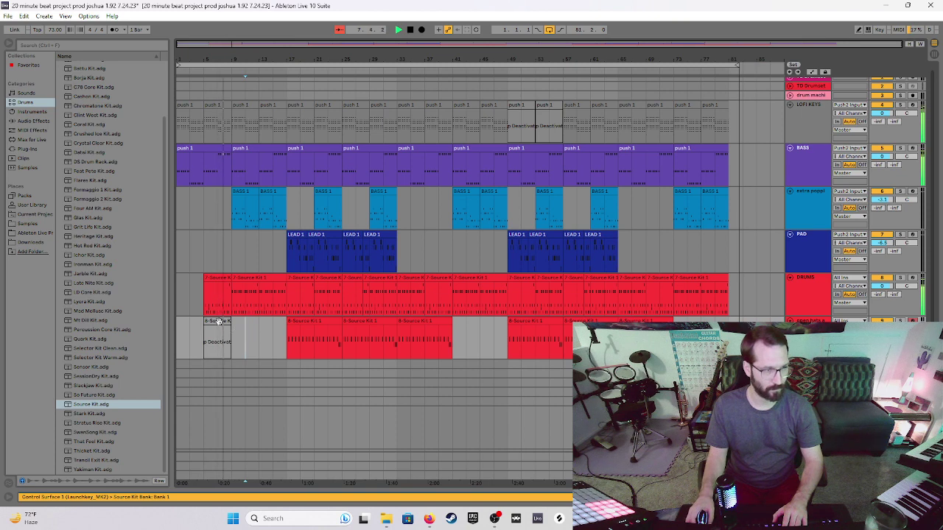
click(218, 322)
key(0)
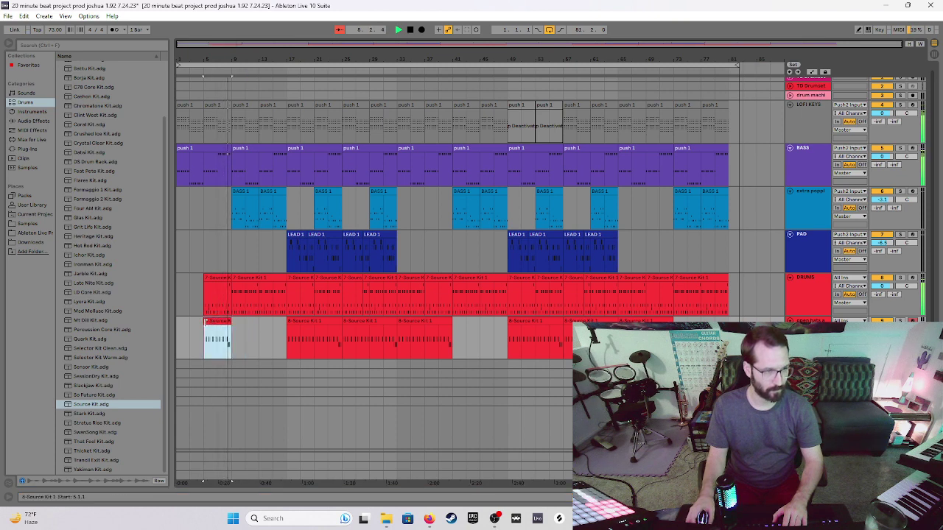
Trim the Source Kit clip at bars 5–8 on the track below DRUMS to bar 8 only, and copy it to bar 16.
drag(205, 332, 218, 332)
ctrl+scroll(218, 331, up, 5)
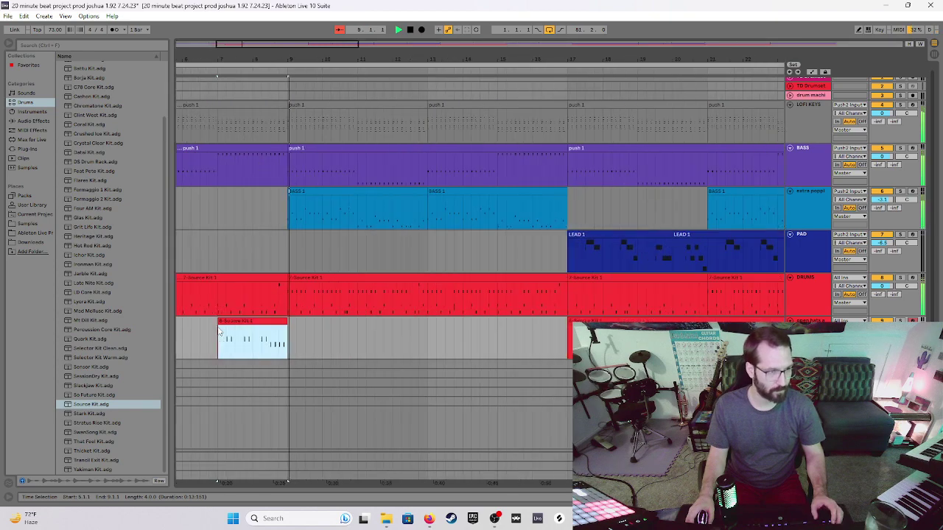
ctrl+scroll(258, 325, down, 5)
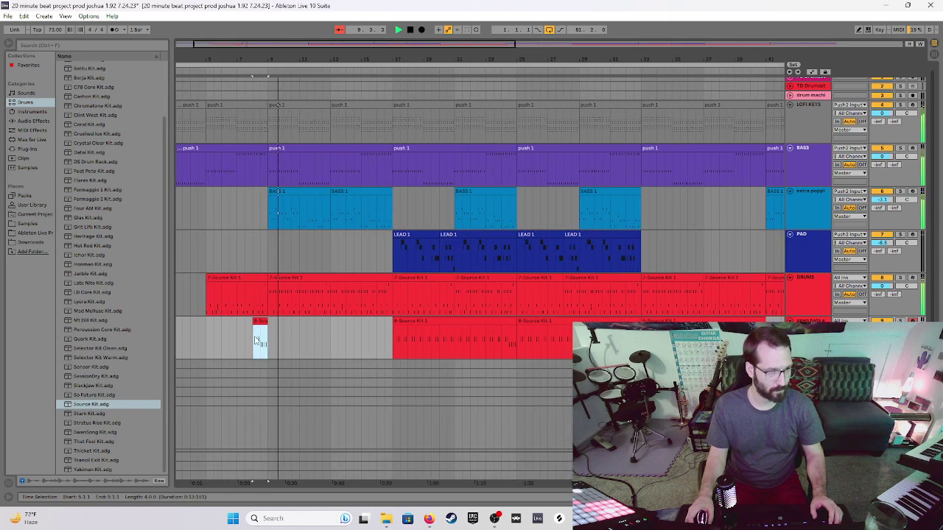
drag(261, 319, 387, 339)
ctrl+scroll(383, 337, down, 5)
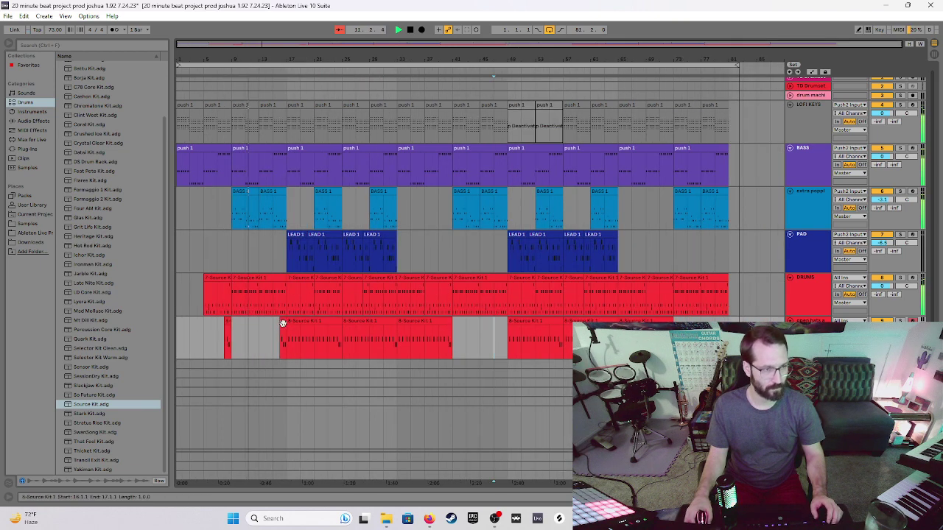
Copy the one-bar Source Kit clip from bar 16 to bar 48 on the track below DRUMS, and stop playback.
drag(280, 338, 413, 335)
key(ctrl+z)
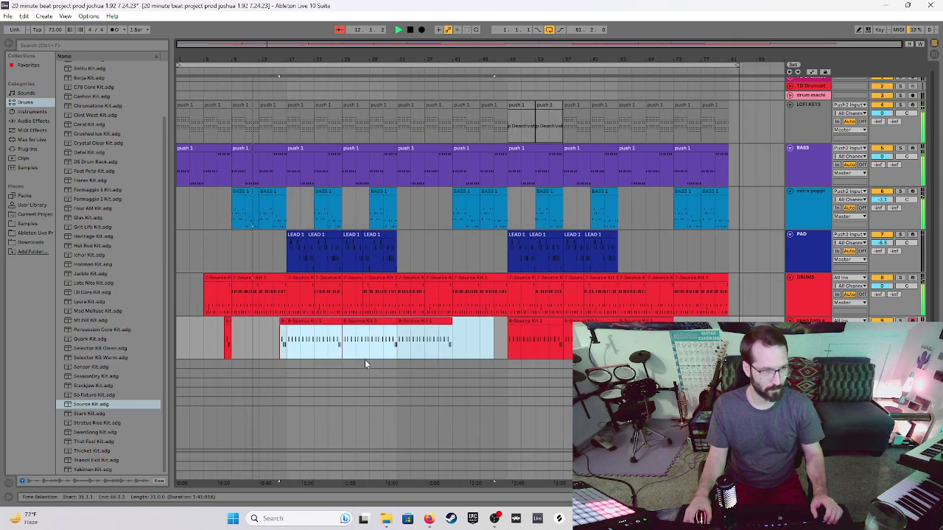
click(273, 341)
click(282, 320)
drag(282, 320, 502, 321)
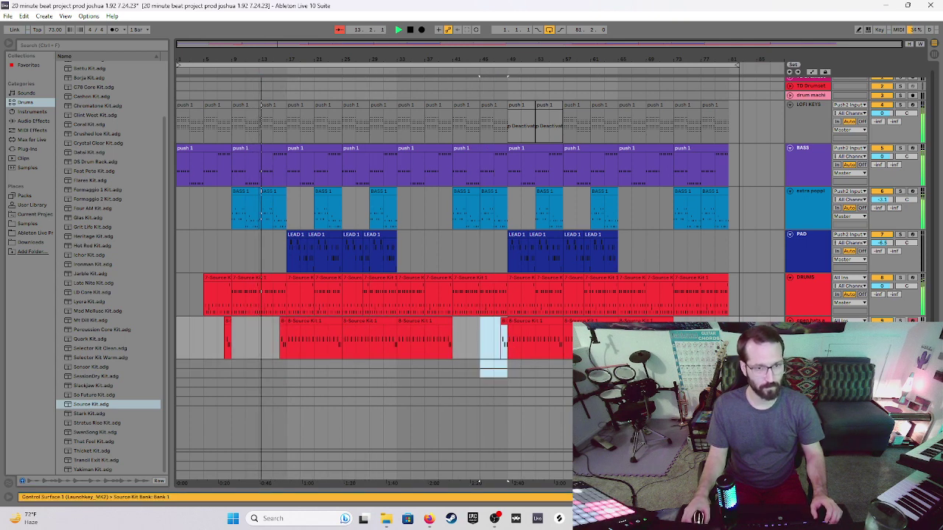
click(687, 339)
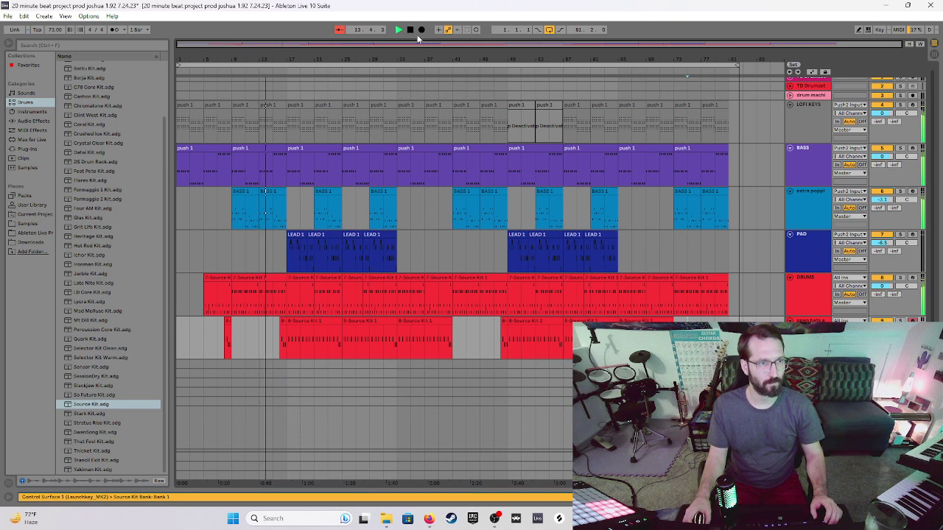
click(410, 30)
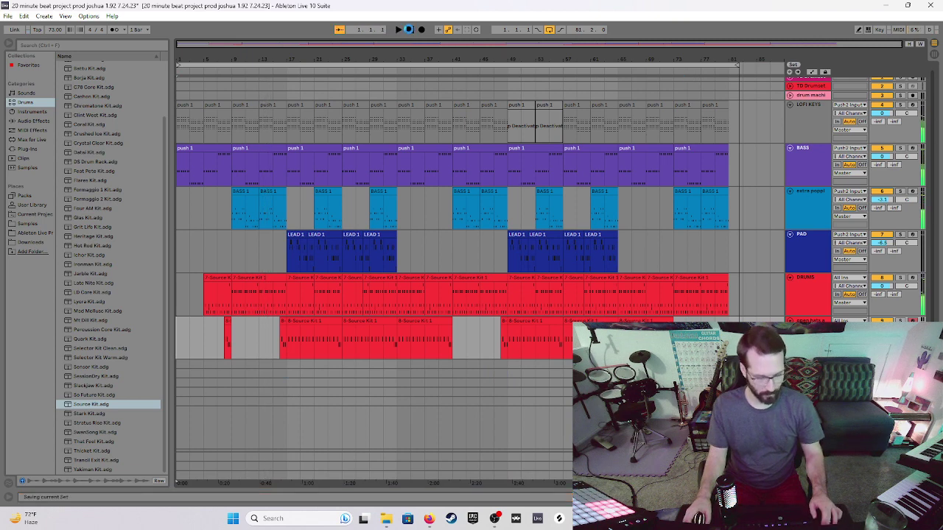